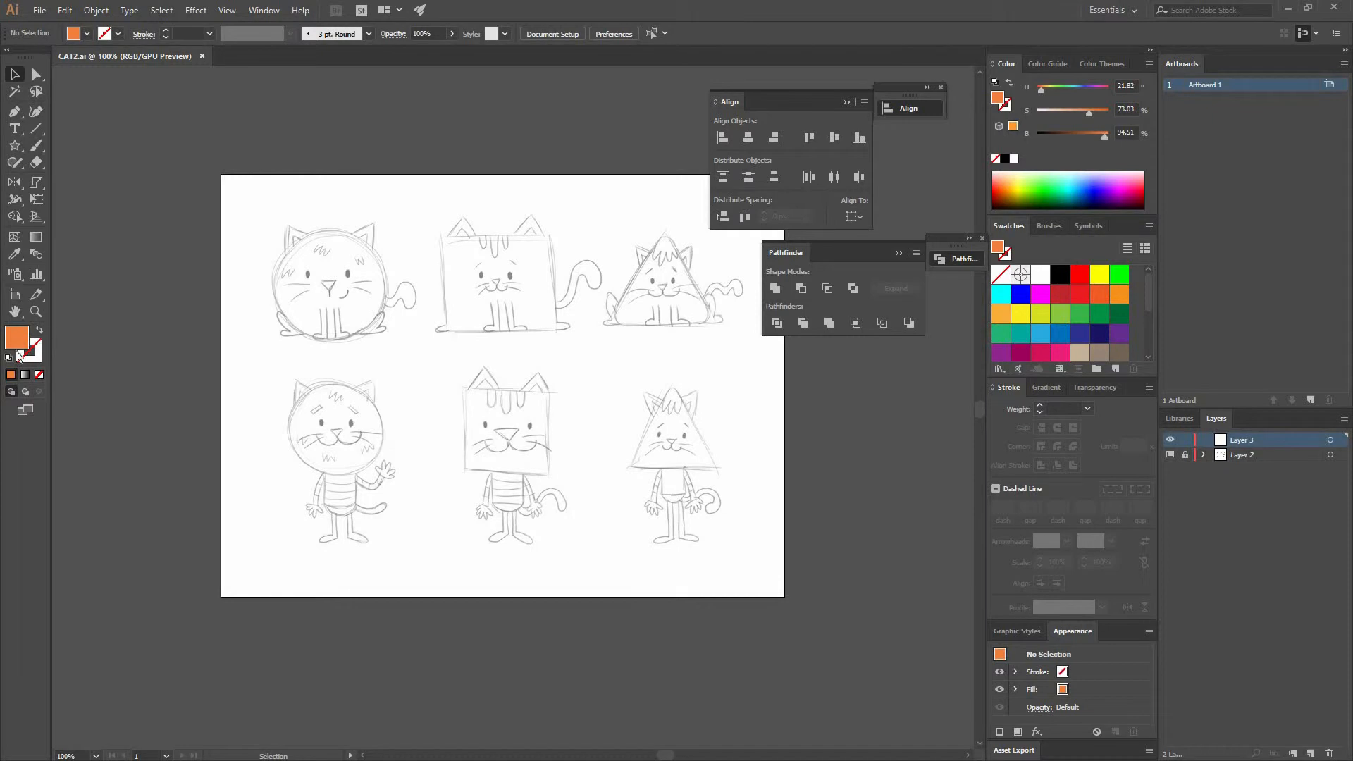
# - Reset to default colours and draw a square about 144 px wide over the square cat's body sketch
pyautogui.click(10, 358)
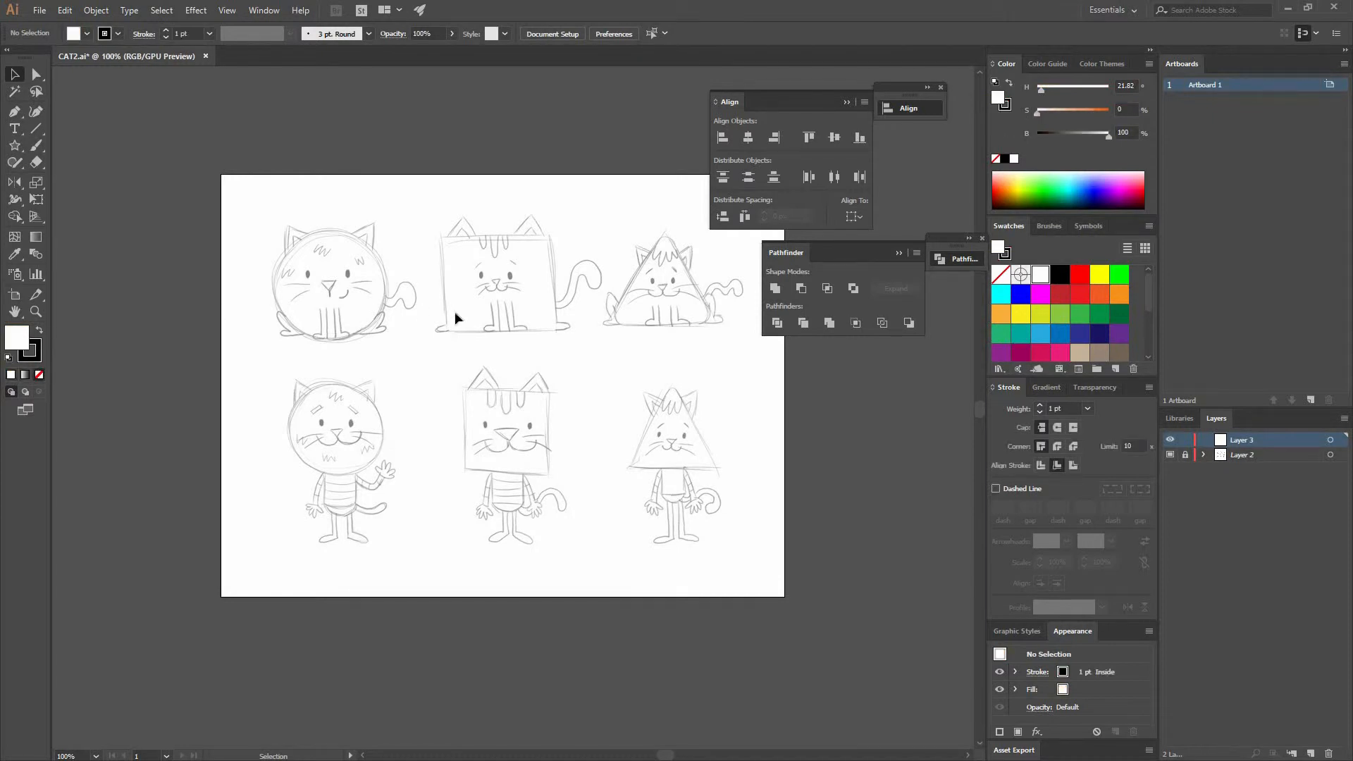
pyautogui.hotkey('ctrl', '+')
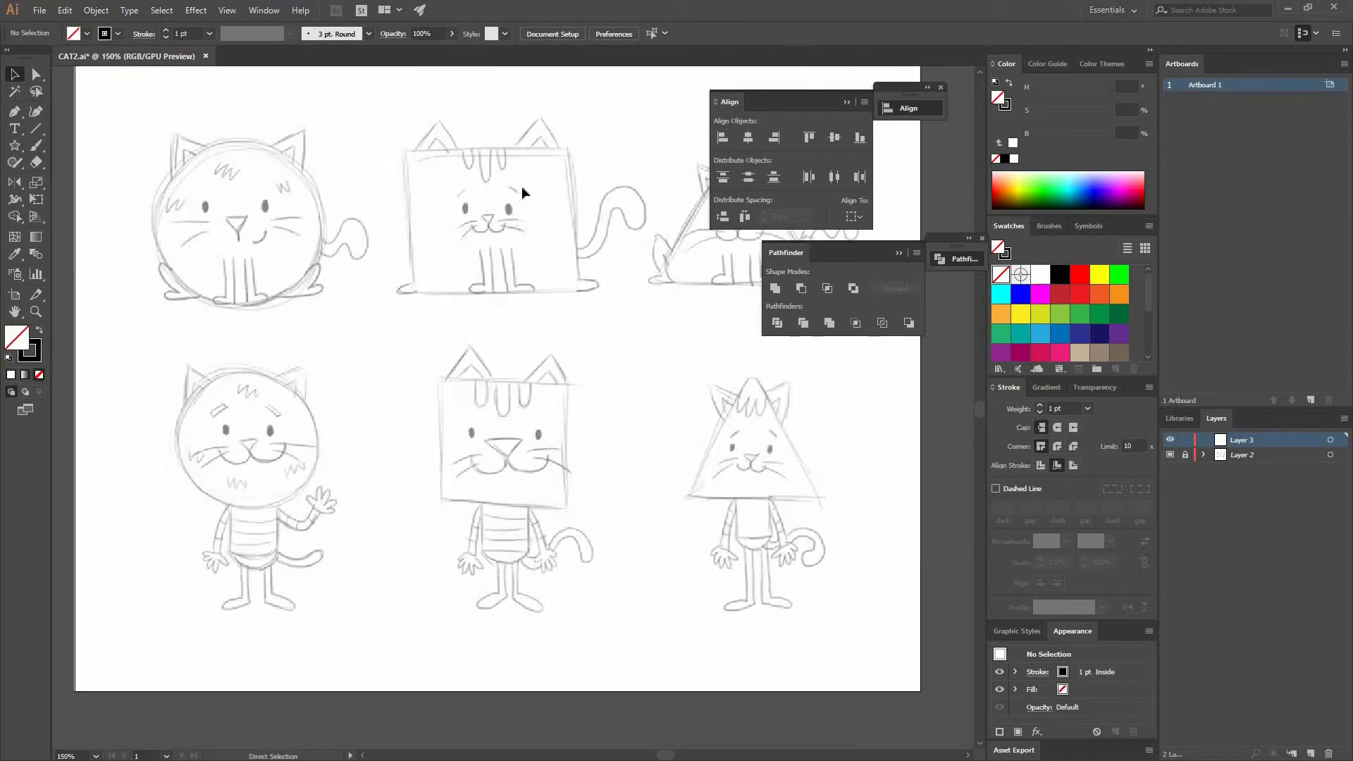
pyautogui.hotkey('ctrl', '+')
pyautogui.hotkey('ctrl', '+')
pyautogui.moveTo(528, 229); pyautogui.dragTo(558, 436)
pyautogui.moveTo(377, 148); pyautogui.dragTo(336, 431)
pyautogui.moveTo(339, 380); pyautogui.dragTo(344, 322)
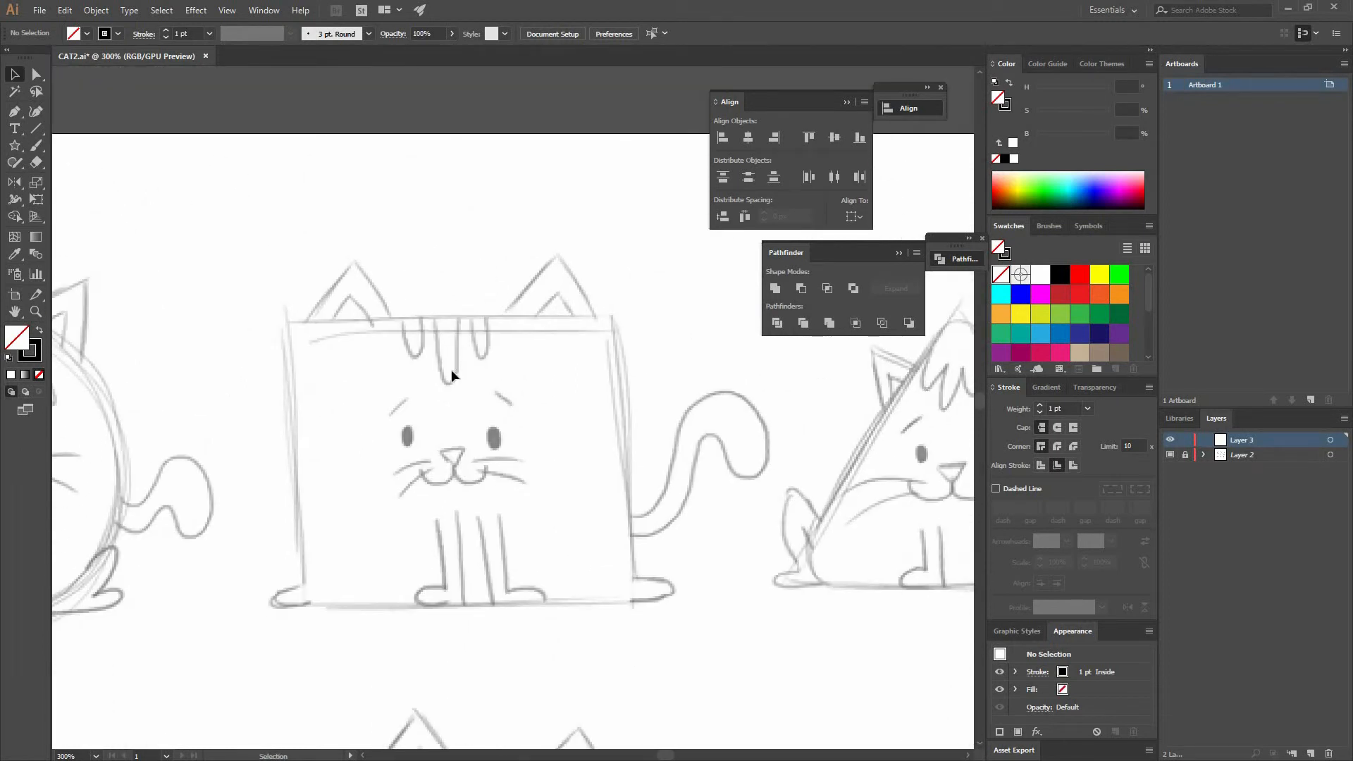
pyautogui.hotkey('ctrl', '+')
pyautogui.moveTo(232, 312); pyautogui.dragTo(254, 245)
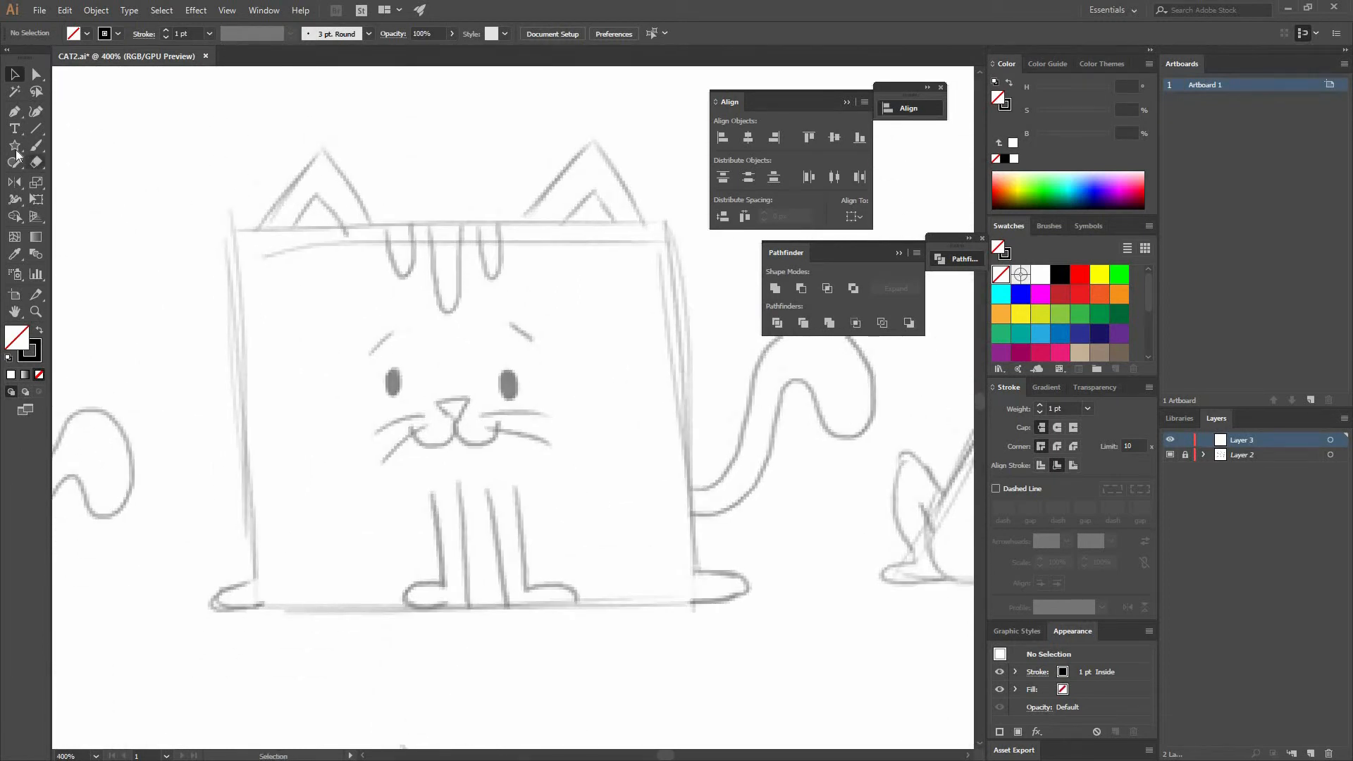
pyautogui.moveTo(19, 150); pyautogui.dragTo(67, 143)
pyautogui.moveTo(234, 227)
pyautogui.mouseDown()
pyautogui.moveTo(599, 556)
pyautogui.moveTo(651, 634)
pyautogui.moveTo(639, 632)
pyautogui.mouseUp()
pyautogui.press('v')
pyautogui.moveTo(665, 434); pyautogui.dragTo(673, 382)
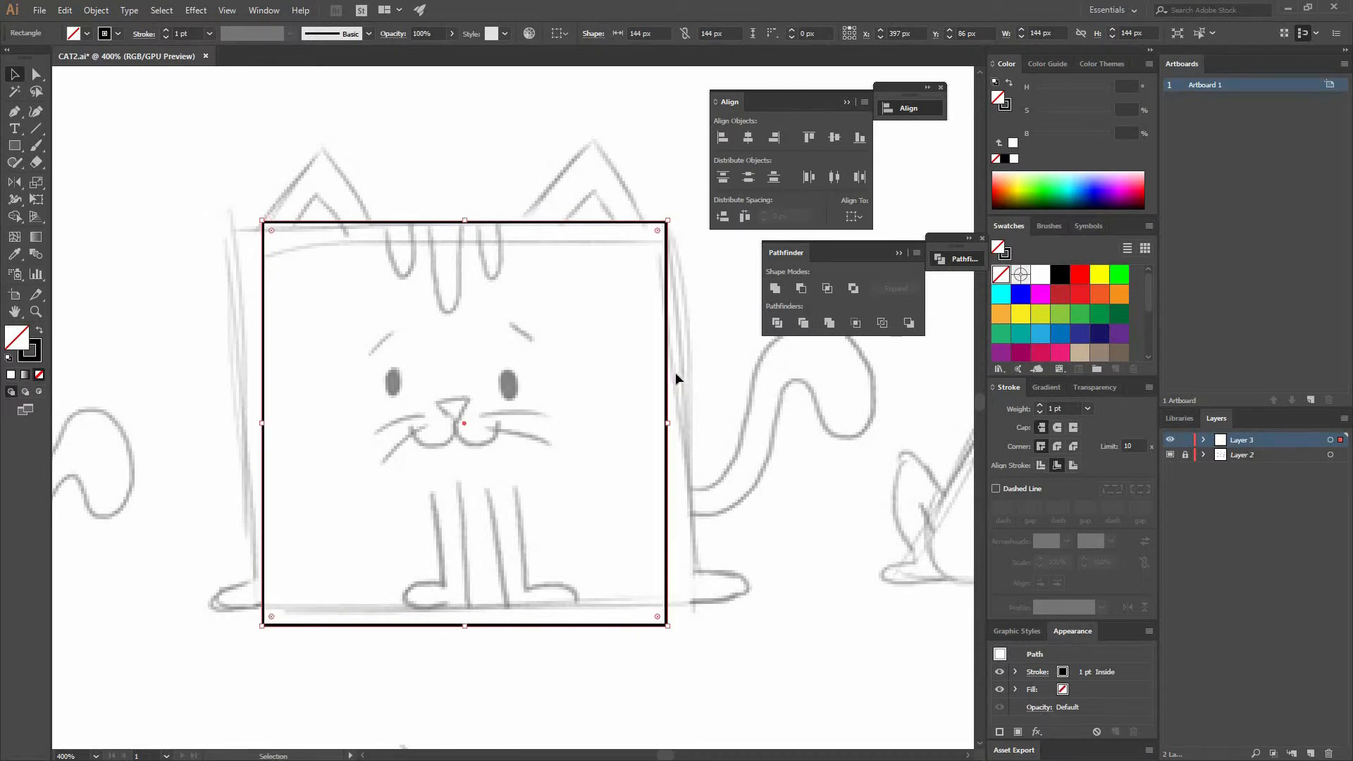
pyautogui.click(492, 168)
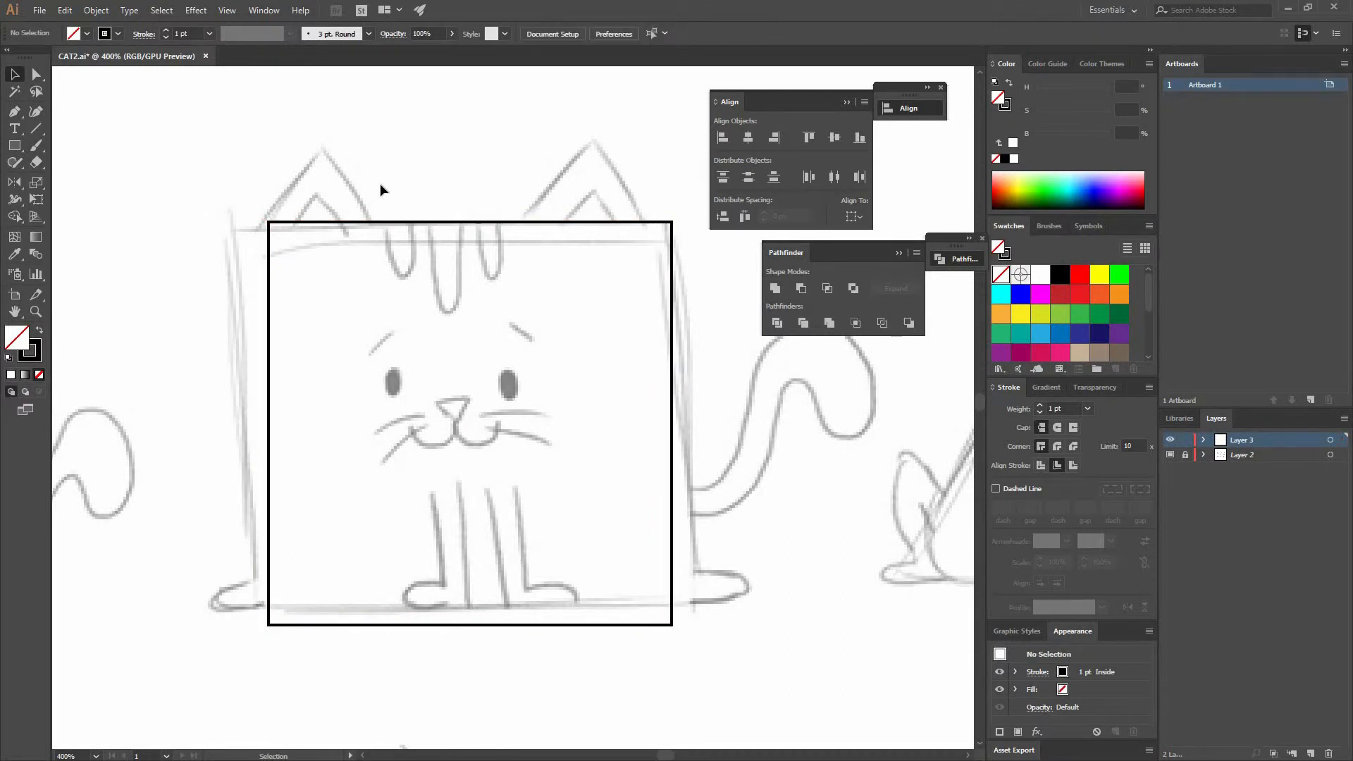
# - Draw triangle ears with the Polygon tool and duplicate them over both ear sketches
pyautogui.scroll(3, 374, 253)
pyautogui.hscroll(2, 505, 227)
pyautogui.press('p')
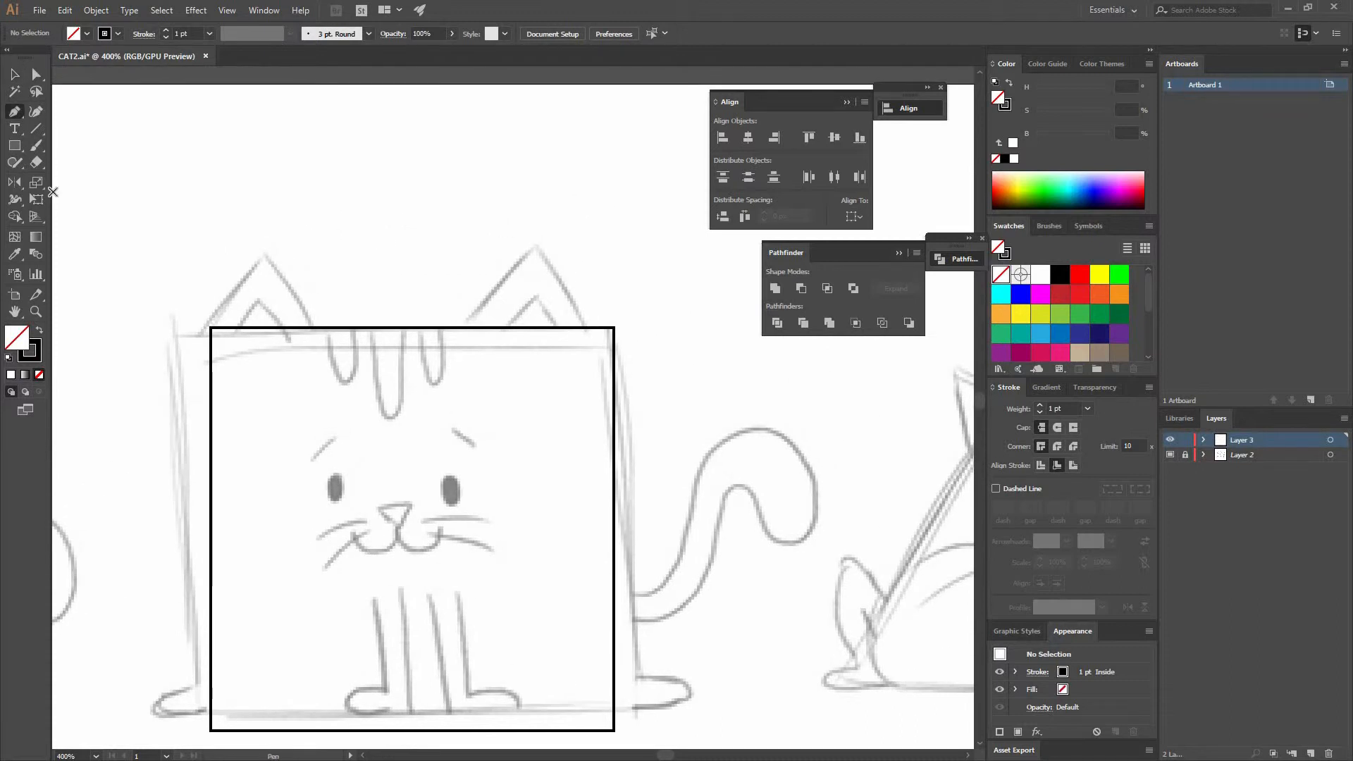
pyautogui.click(19, 150)
pyautogui.click(90, 200)
pyautogui.moveTo(385, 240); pyautogui.dragTo(578, 283)
pyautogui.press('v')
pyautogui.click(555, 286)
pyautogui.moveTo(559, 333); pyautogui.dragTo(327, 313)
pyautogui.click(284, 276)
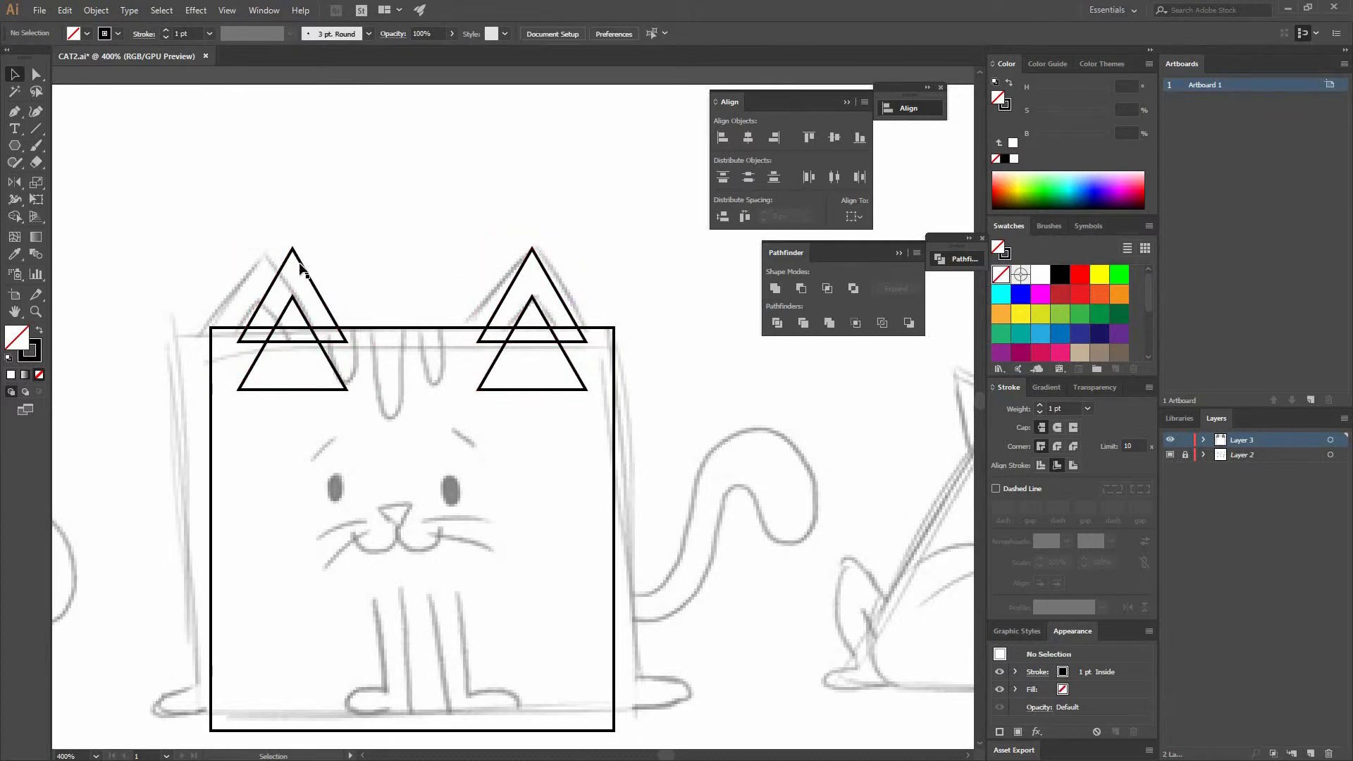
# - Group the four ear triangles and ungroup them again
pyautogui.keyDown('shift'); pyautogui.click(517, 273); pyautogui.keyUp('shift')
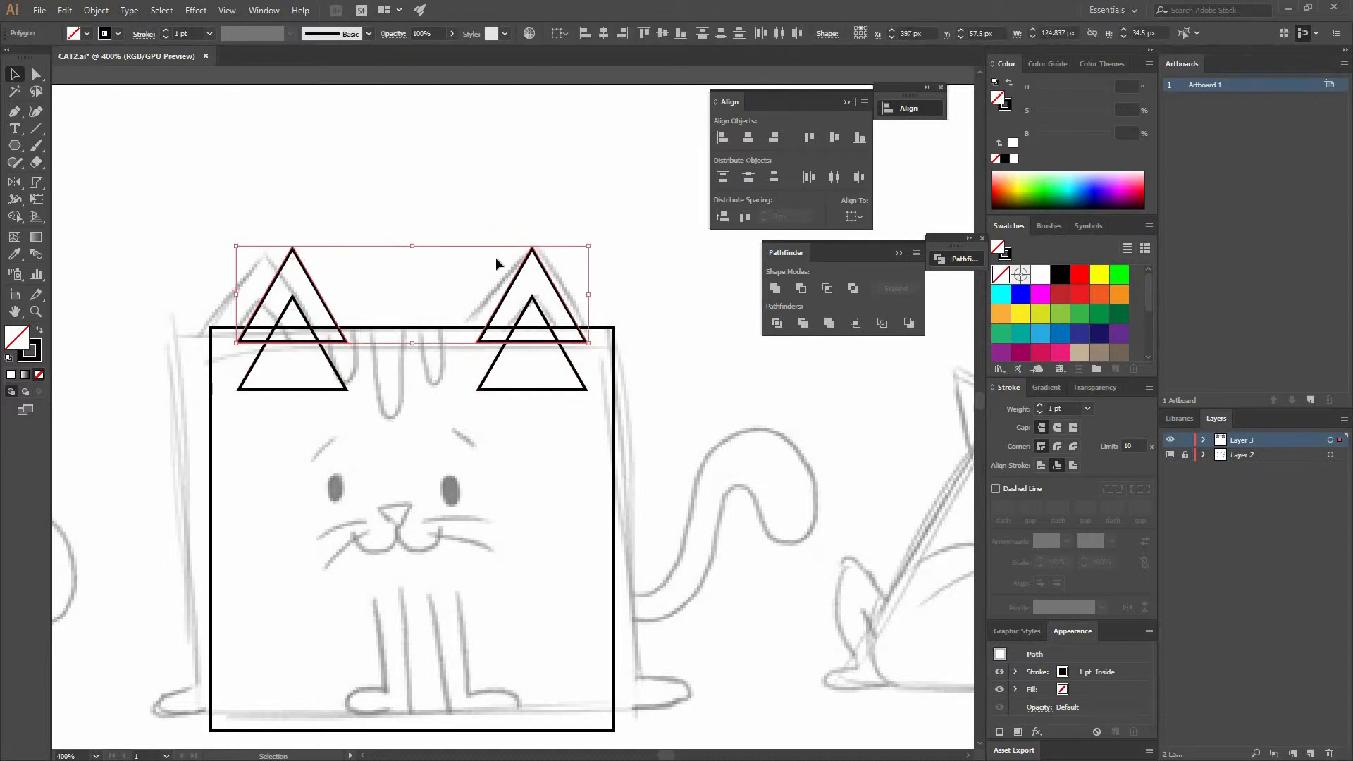
pyautogui.click(468, 384)
pyautogui.keyDown('shift'); pyautogui.click(334, 390); pyautogui.keyUp('shift')
pyautogui.hotkey('ctrl', 'g')
pyautogui.click(589, 311)
pyautogui.click(305, 266)
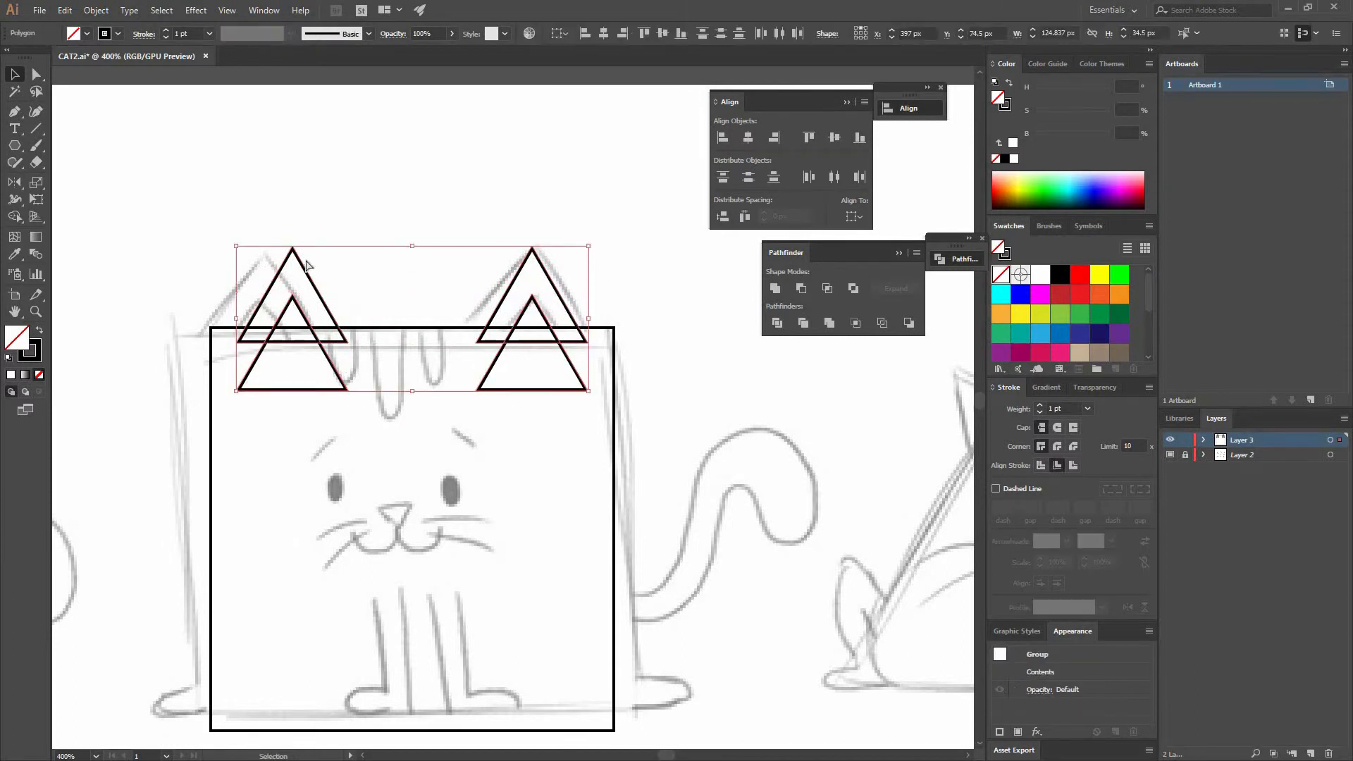
pyautogui.hotkey('ctrl', 'shift', 'g')
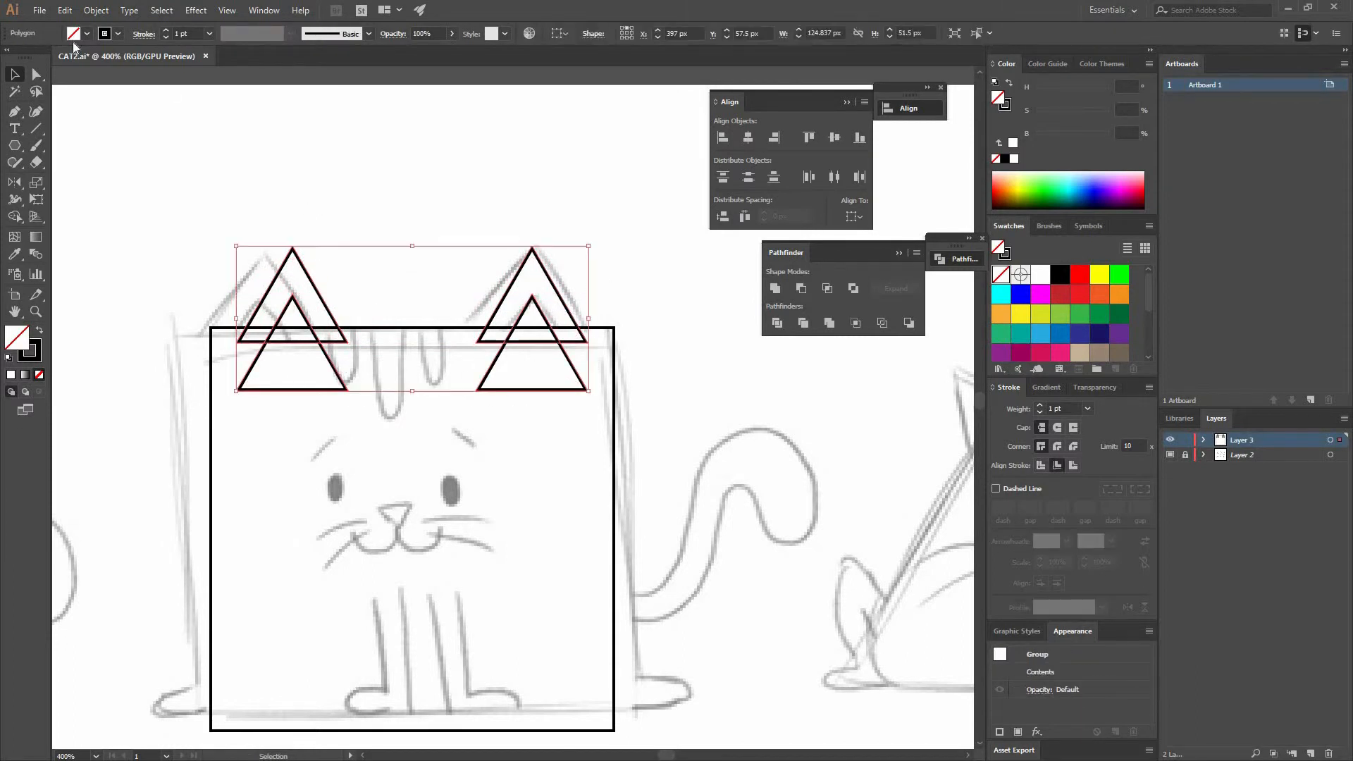
# - Select the ear triangles together with the square body and group them
pyautogui.keyDown('shift'); pyautogui.click(451, 328); pyautogui.keyUp('shift')
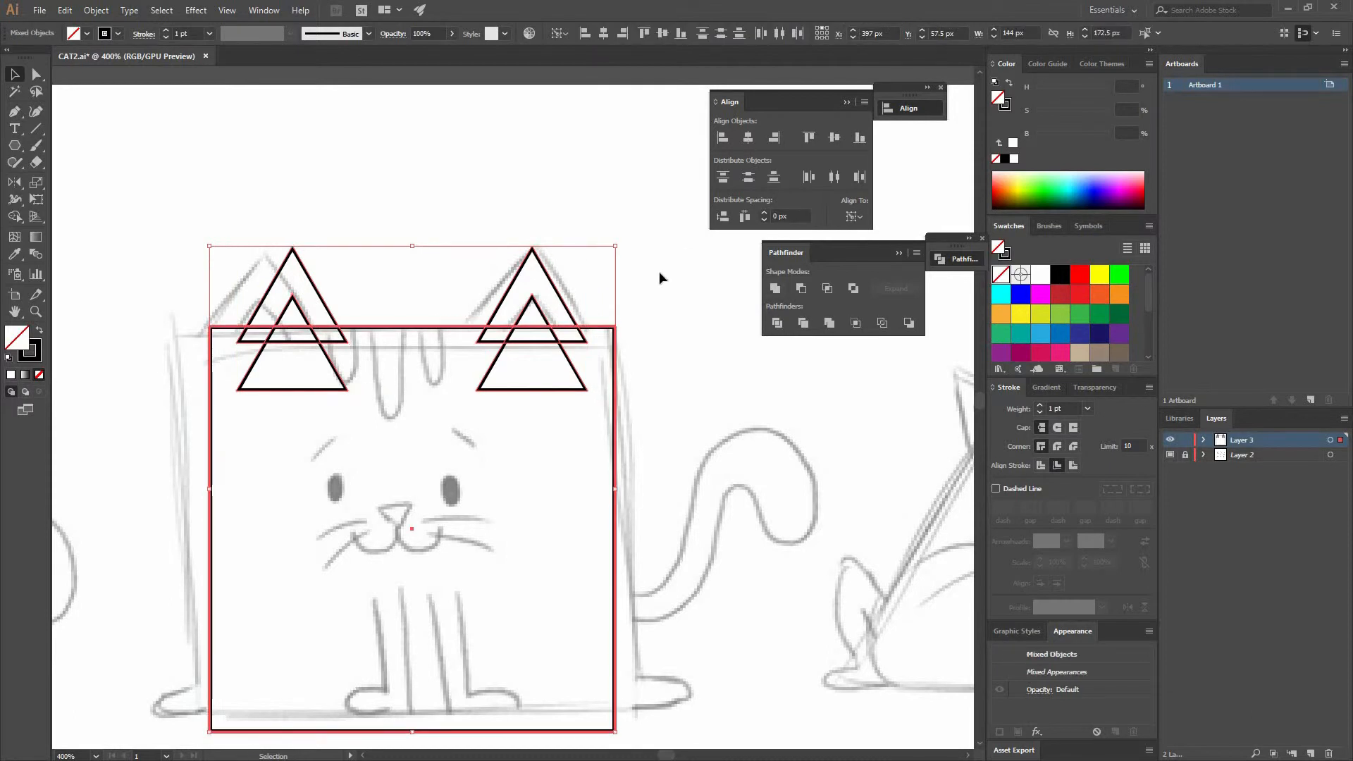
pyautogui.click(568, 298)
pyautogui.click(565, 298)
pyautogui.rightClick(566, 298)
pyautogui.click(638, 400)
pyautogui.click(409, 300)
# - Draw an ellipse about 6 by 10 px over the cat's left eye
pyautogui.press('space')
pyautogui.moveTo(390, 332); pyautogui.dragTo(408, 238)
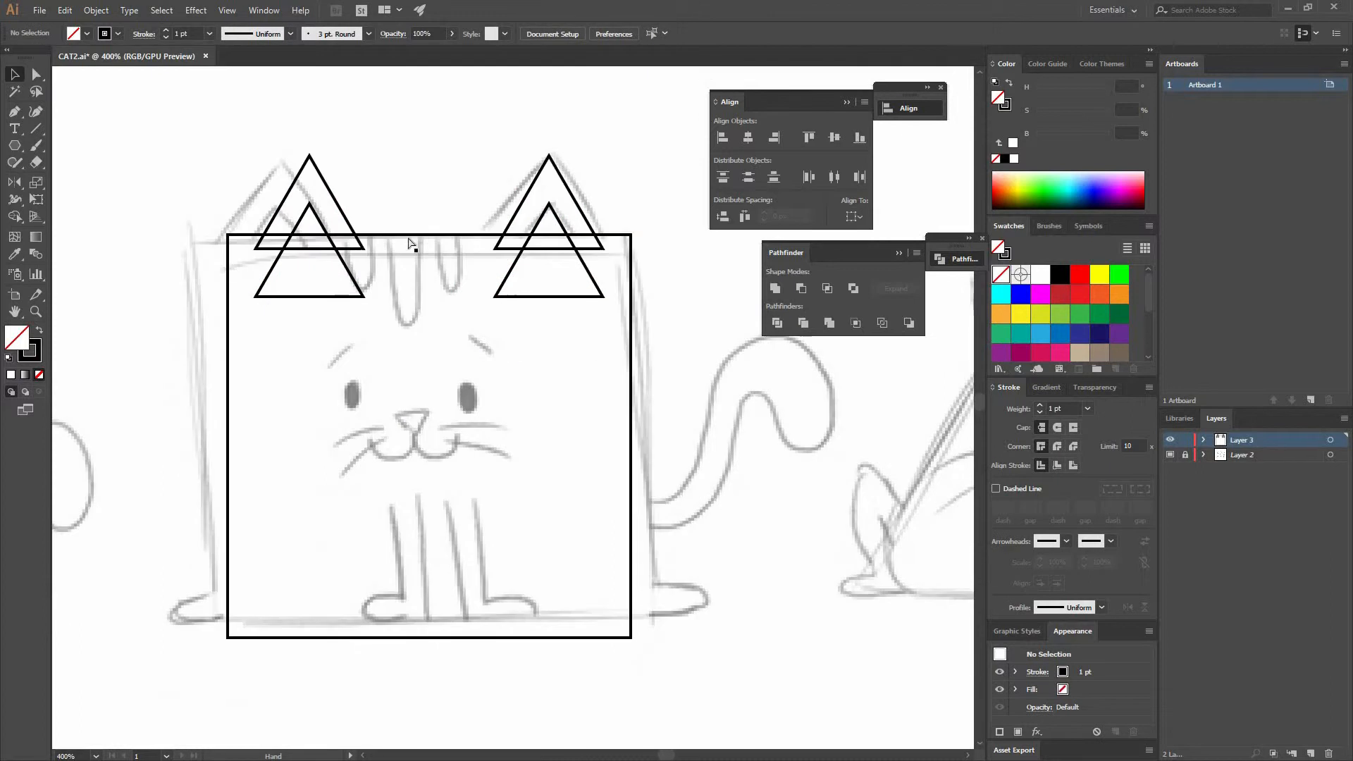
pyautogui.hotkey('ctrl', '=')
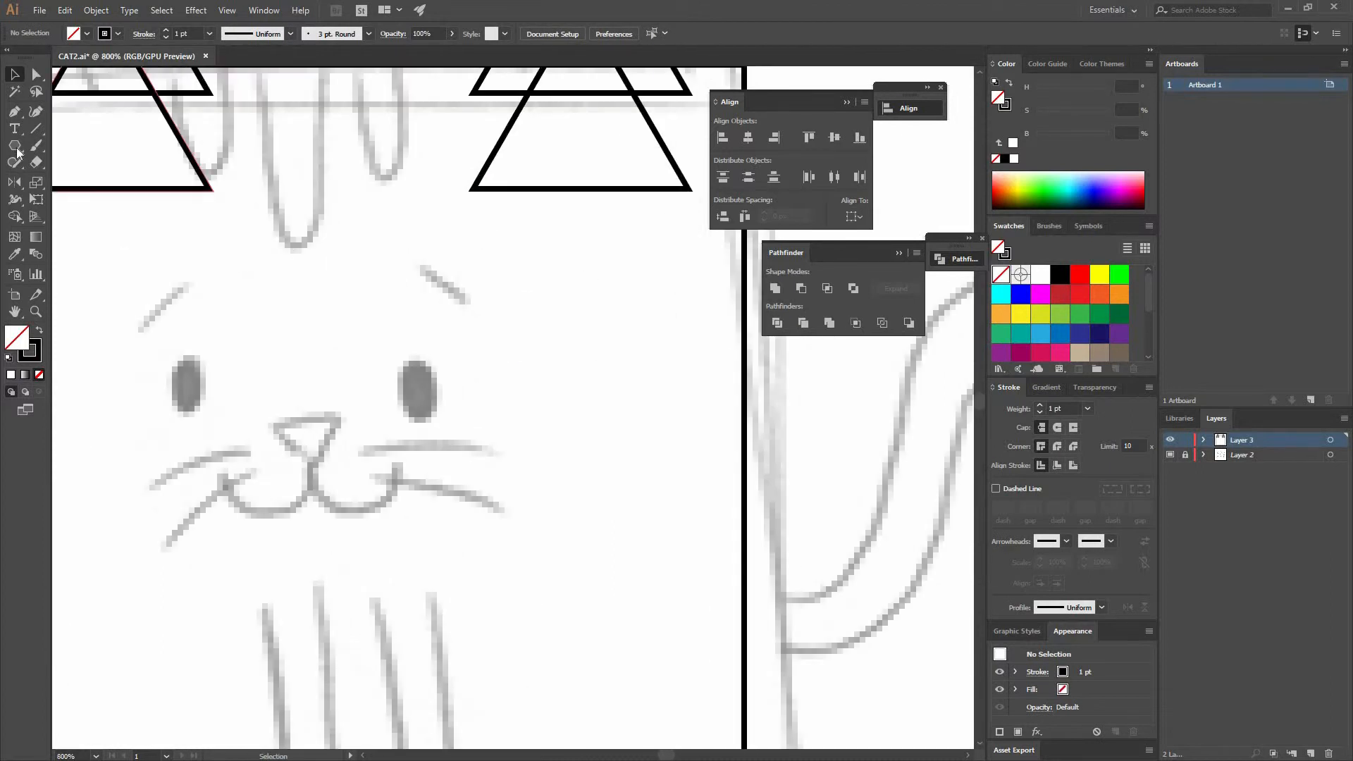
pyautogui.moveTo(15, 146); pyautogui.dragTo(67, 178)
pyautogui.moveTo(188, 384); pyautogui.dragTo(205, 416)
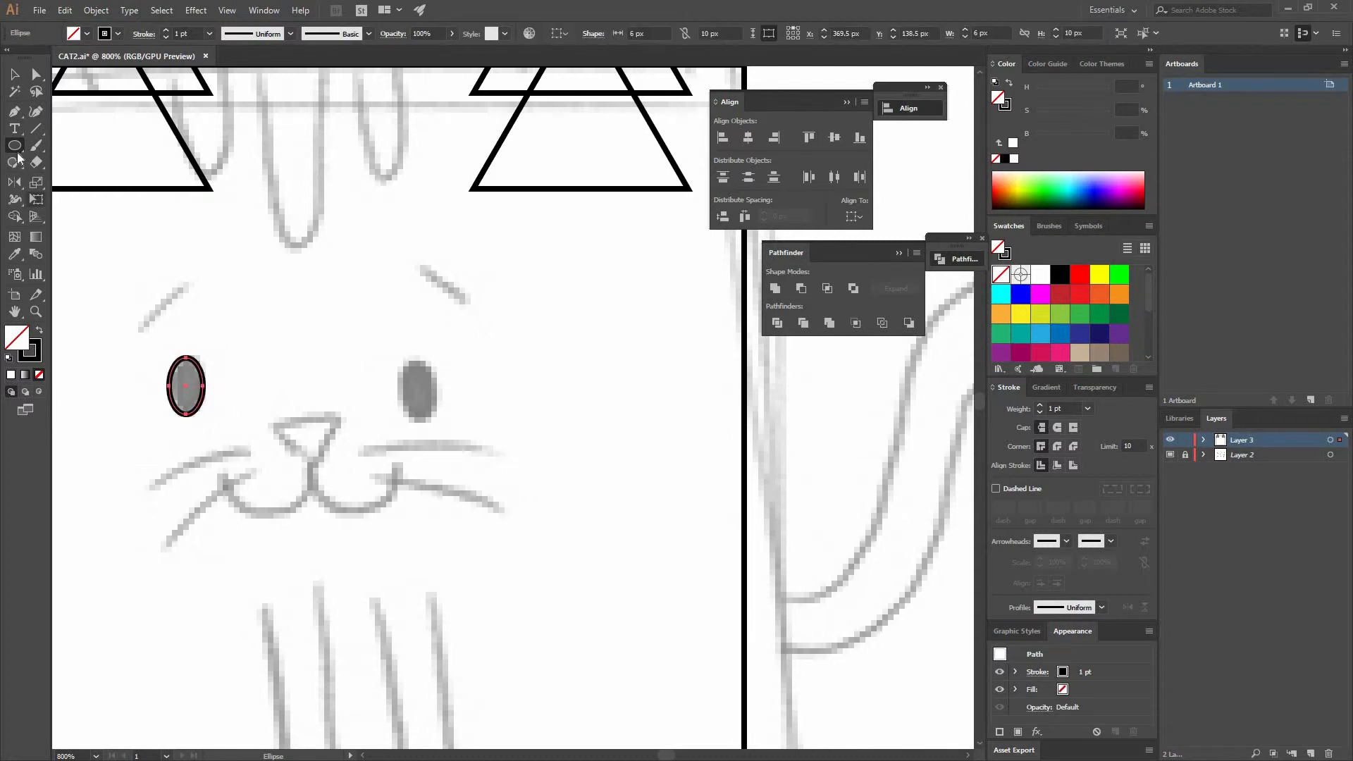
# - Draw an inverted triangle nose about 12 px wide with the Polygon tool and place it below the eyes
pyautogui.moveTo(19, 157); pyautogui.dragTo(81, 191)
pyautogui.moveTo(250, 270); pyautogui.dragTo(290, 279)
pyautogui.press('v')
pyautogui.moveTo(290, 226)
pyautogui.mouseDown()
pyautogui.moveTo(239, 302)
pyautogui.moveTo(200, 298)
pyautogui.moveTo(319, 444)
pyautogui.mouseUp()
# - Round the nose triangle's corners with the live corner widget
pyautogui.press('a')
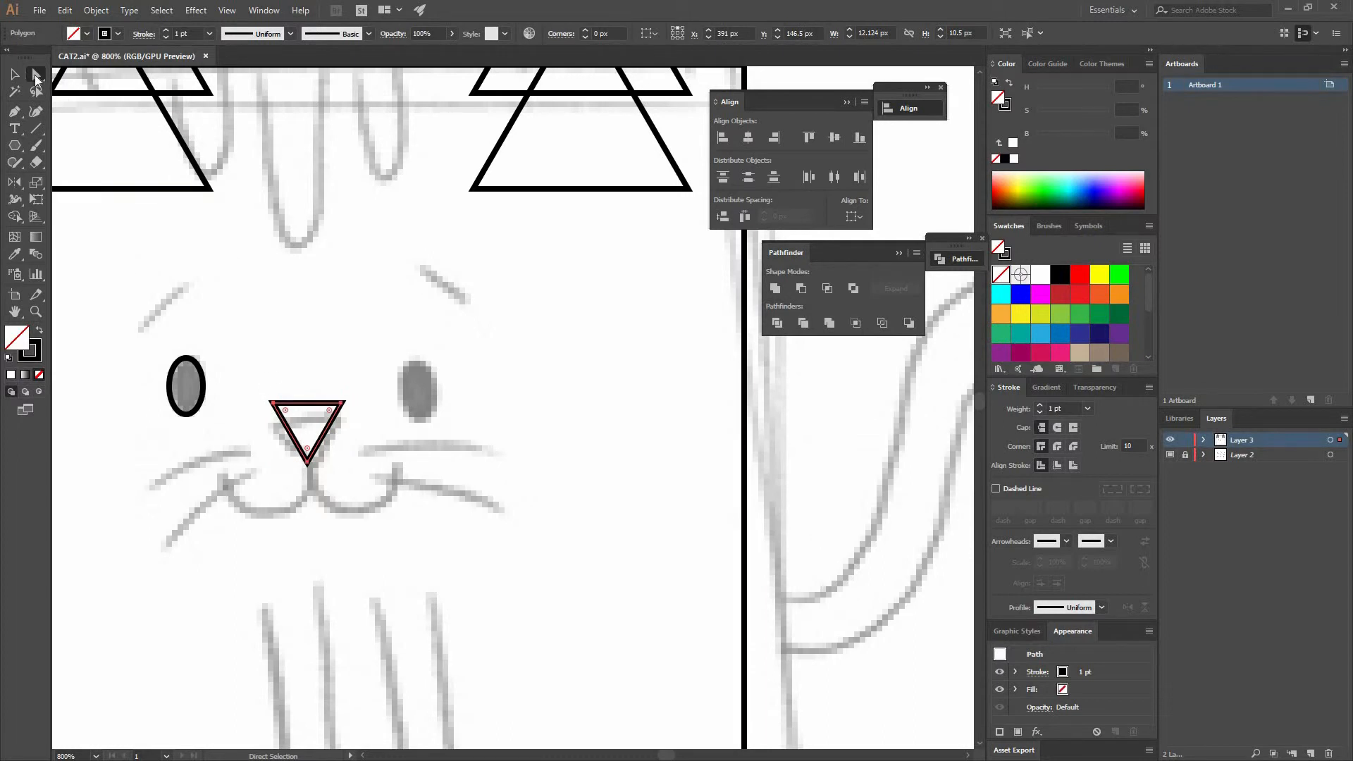
pyautogui.moveTo(287, 413); pyautogui.dragTo(290, 416)
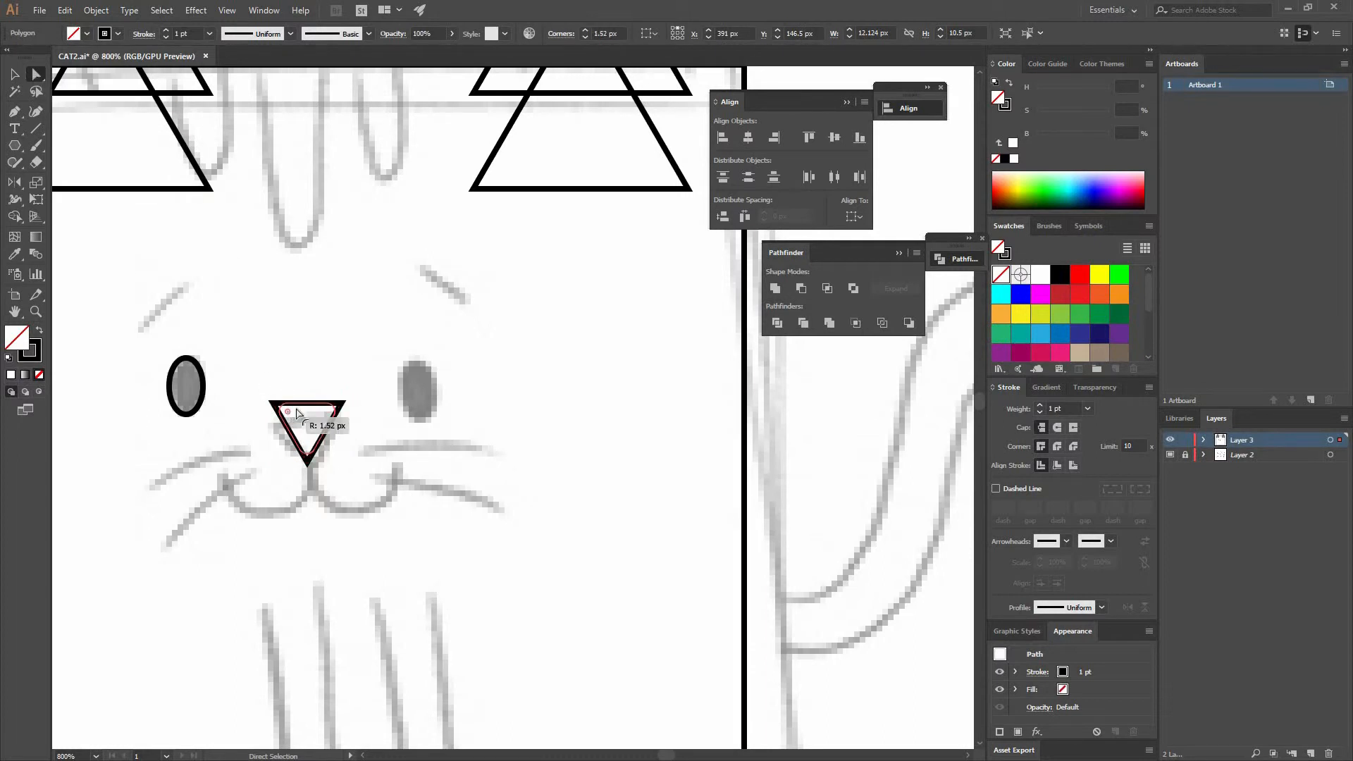
pyautogui.press('v')
pyautogui.click(329, 437)
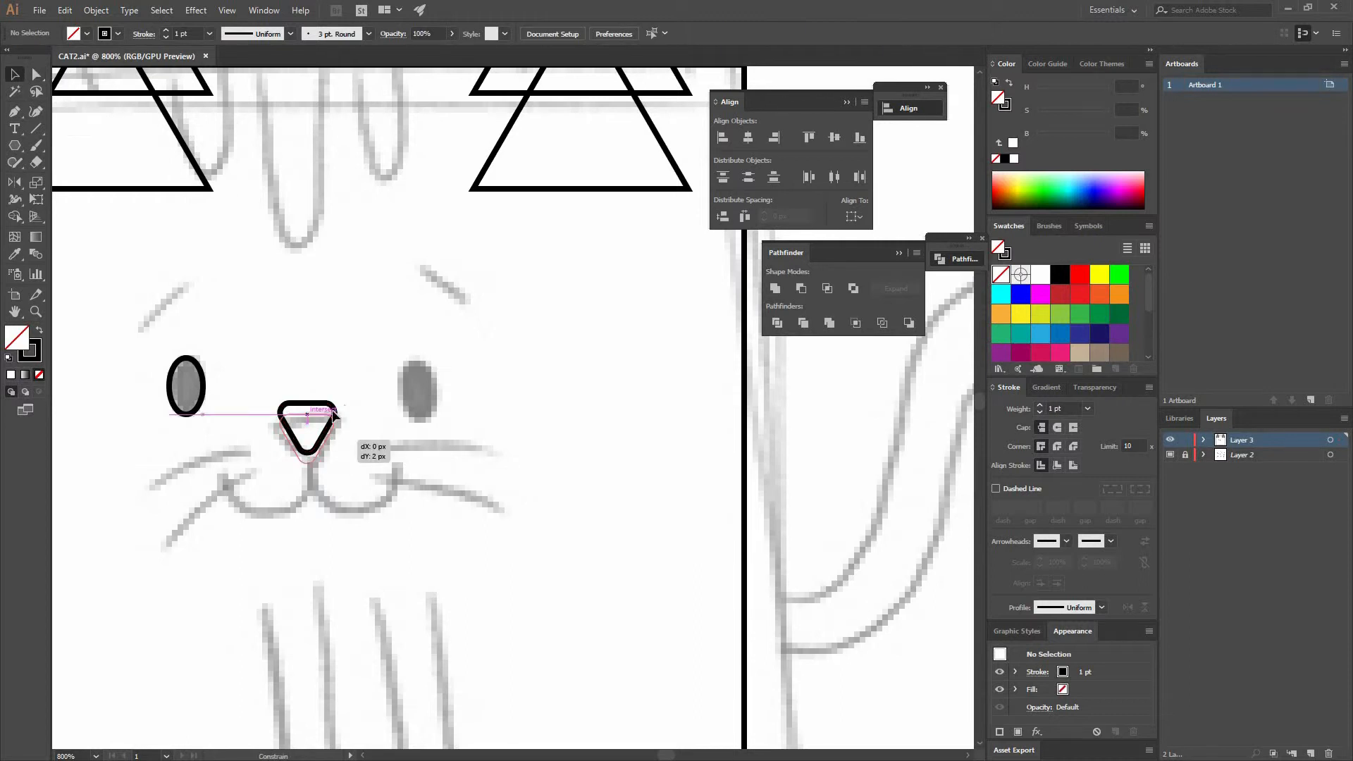
# - Draw the left half of the mouth as a curve ending at the nose tip with the Pen tool
pyautogui.moveTo(413, 346); pyautogui.dragTo(496, 271)
pyautogui.press('p')
pyautogui.hotkey('ctrl', '+')
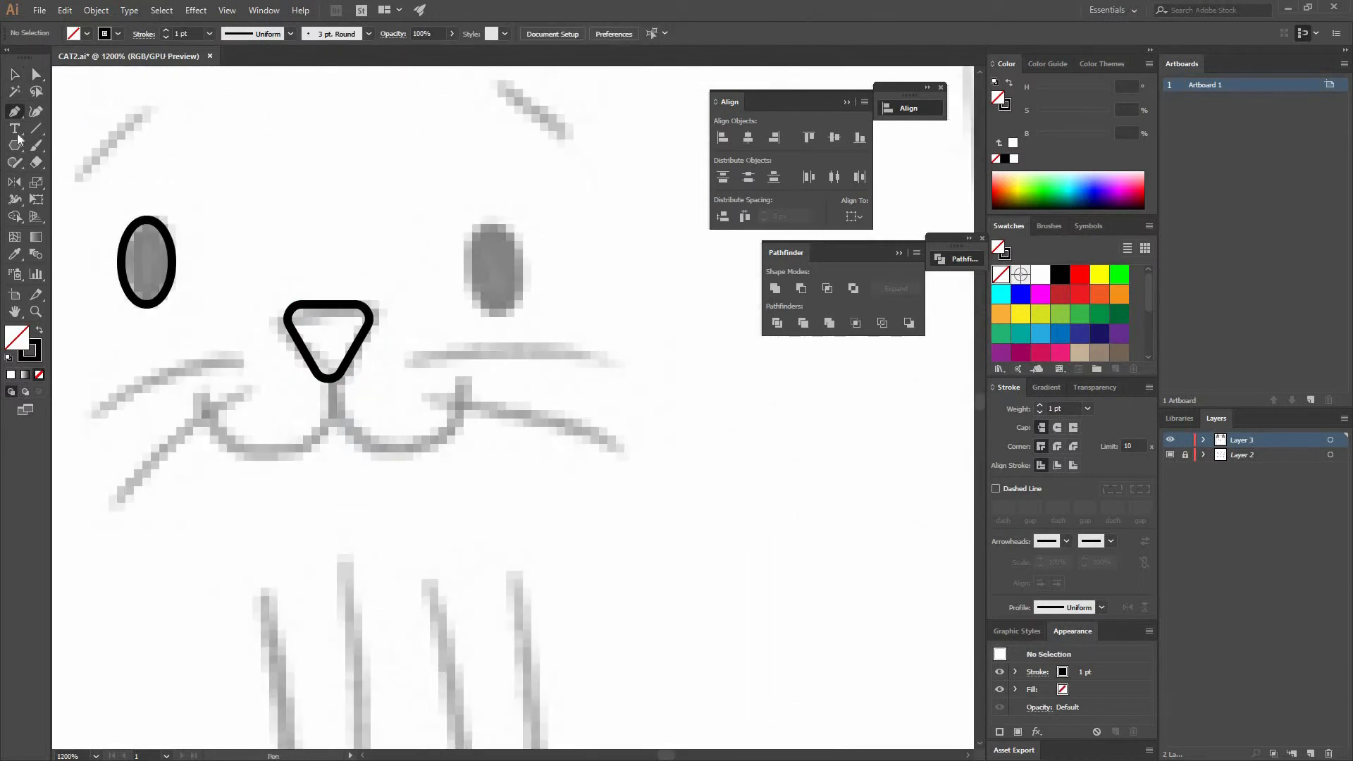
pyautogui.moveTo(265, 455); pyautogui.dragTo(297, 458)
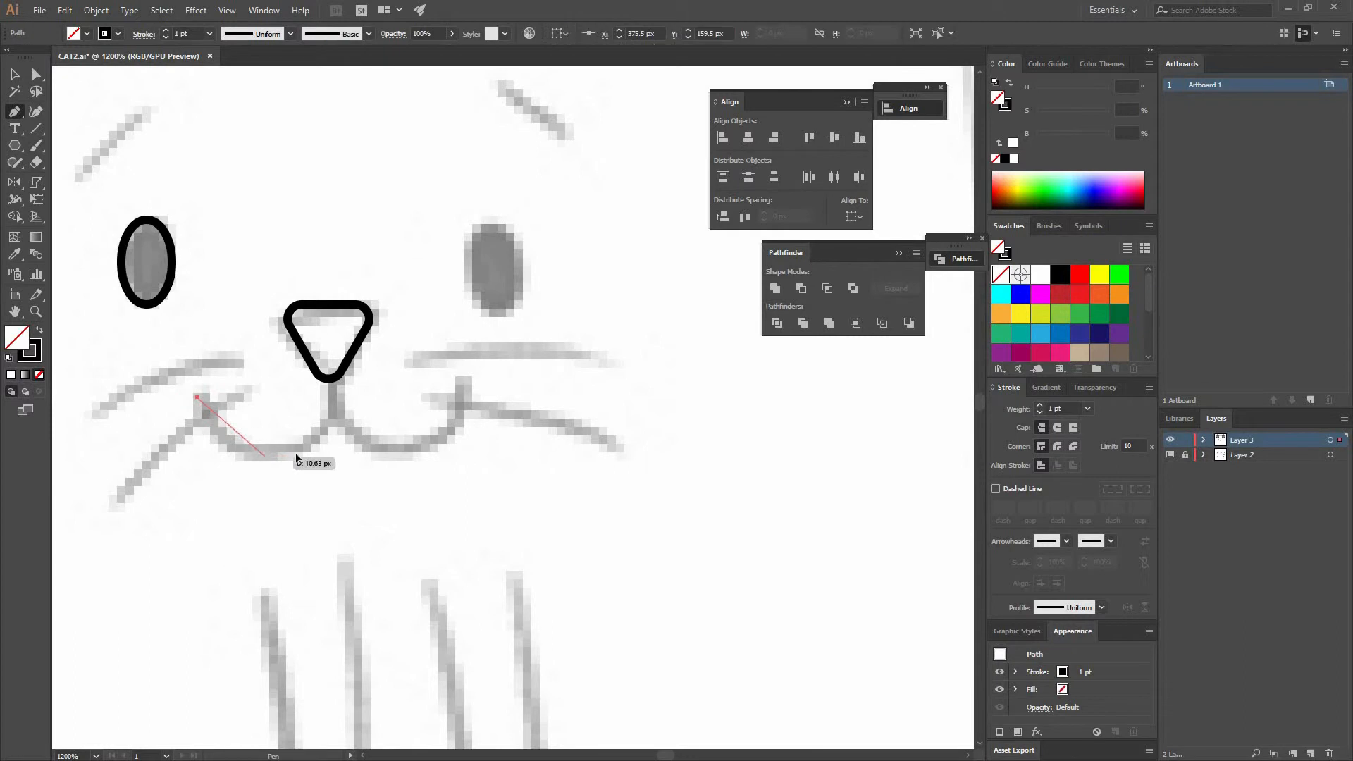
pyautogui.click(329, 379)
# - Reflect a copy of the mouth curve and move it to form the right half of the mouth
pyautogui.press('v')
pyautogui.click(390, 383)
pyautogui.rightClick(323, 422)
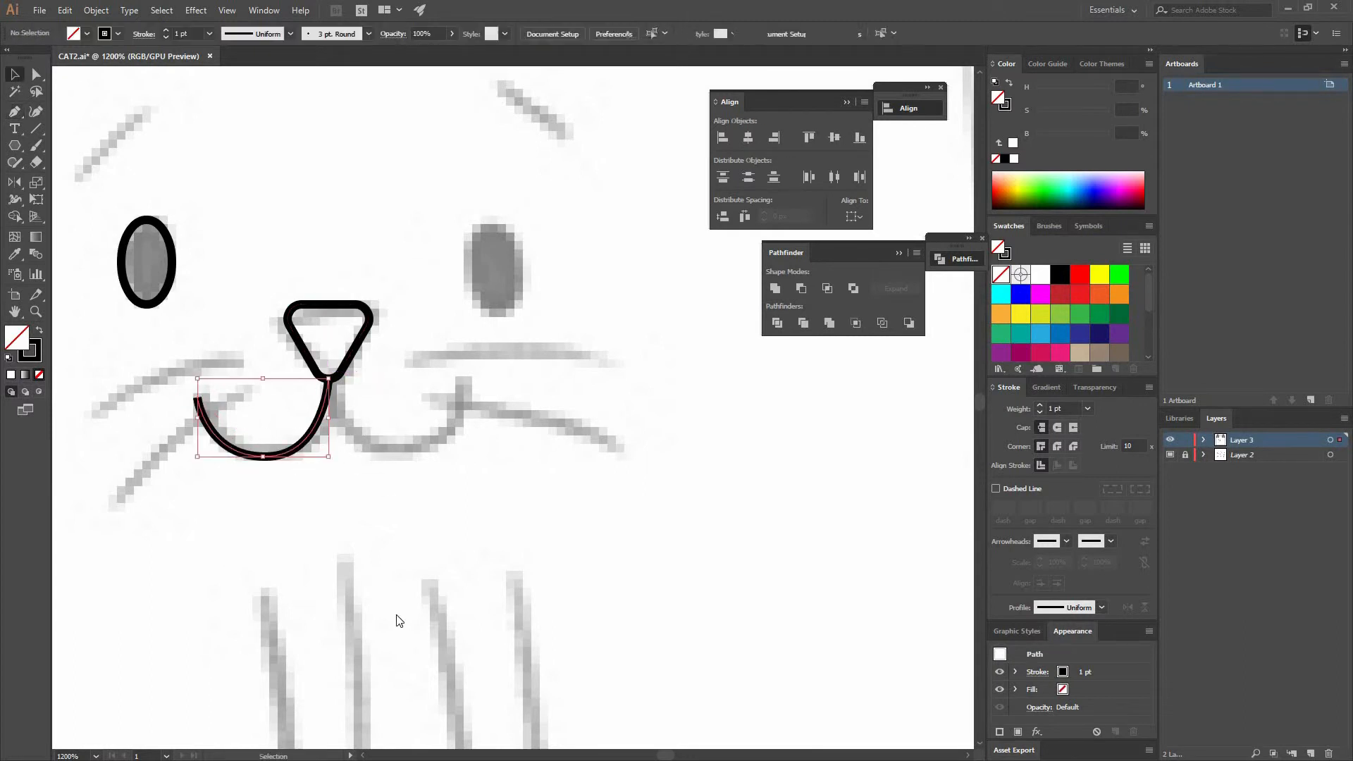
pyautogui.moveTo(374, 628)
pyautogui.click(166, 681)
pyautogui.click(523, 367)
pyautogui.moveTo(315, 441); pyautogui.dragTo(492, 448)
# - Group the two mouth curves and align them with the nose
pyautogui.keyDown('shift'); pyautogui.click(217, 412); pyautogui.keyUp('shift')
pyautogui.hotkey('ctrl', 'g')
pyautogui.keyDown('shift'); pyautogui.click(358, 317); pyautogui.keyUp('shift')
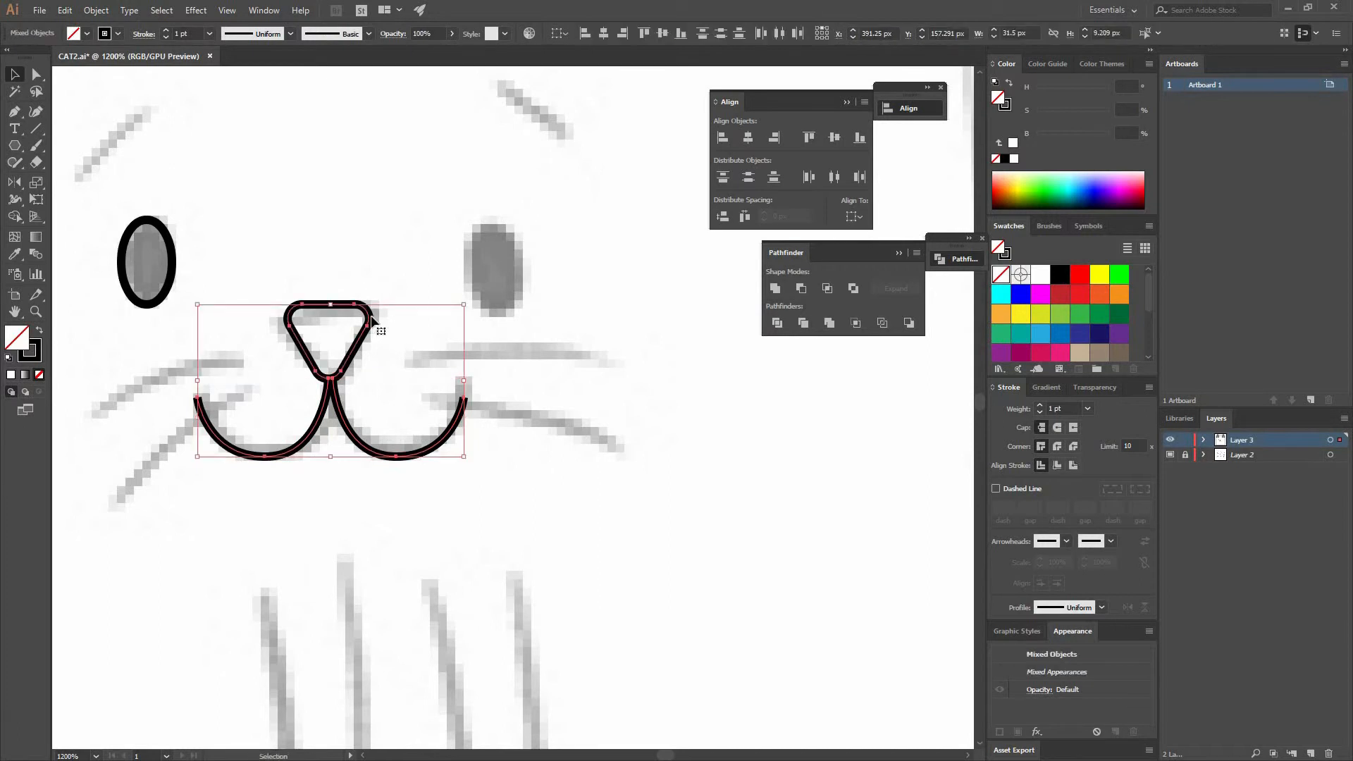
pyautogui.click(604, 33)
# - Duplicate the left eye ellipse onto the right eye and group both eyes
pyautogui.click(404, 266)
pyautogui.moveTo(479, 358); pyautogui.dragTo(602, 453)
pyautogui.moveTo(278, 396); pyautogui.dragTo(623, 390)
pyautogui.click(567, 320)
pyautogui.moveTo(350, 337); pyautogui.dragTo(249, 303)
pyautogui.hotkey('ctrl', 'g')
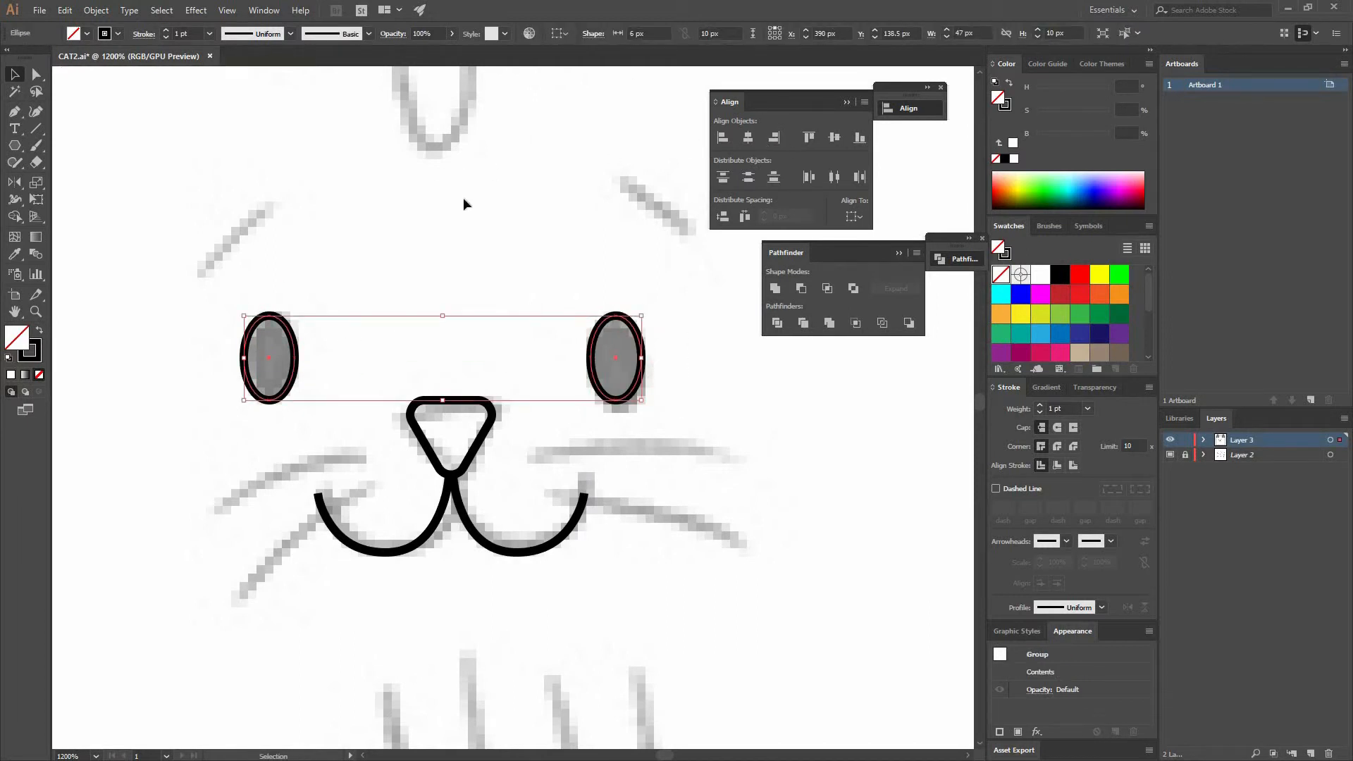
# - Draw both eyebrows as short strokes with the Pen tool and adjust the right one's position
pyautogui.click(323, 232)
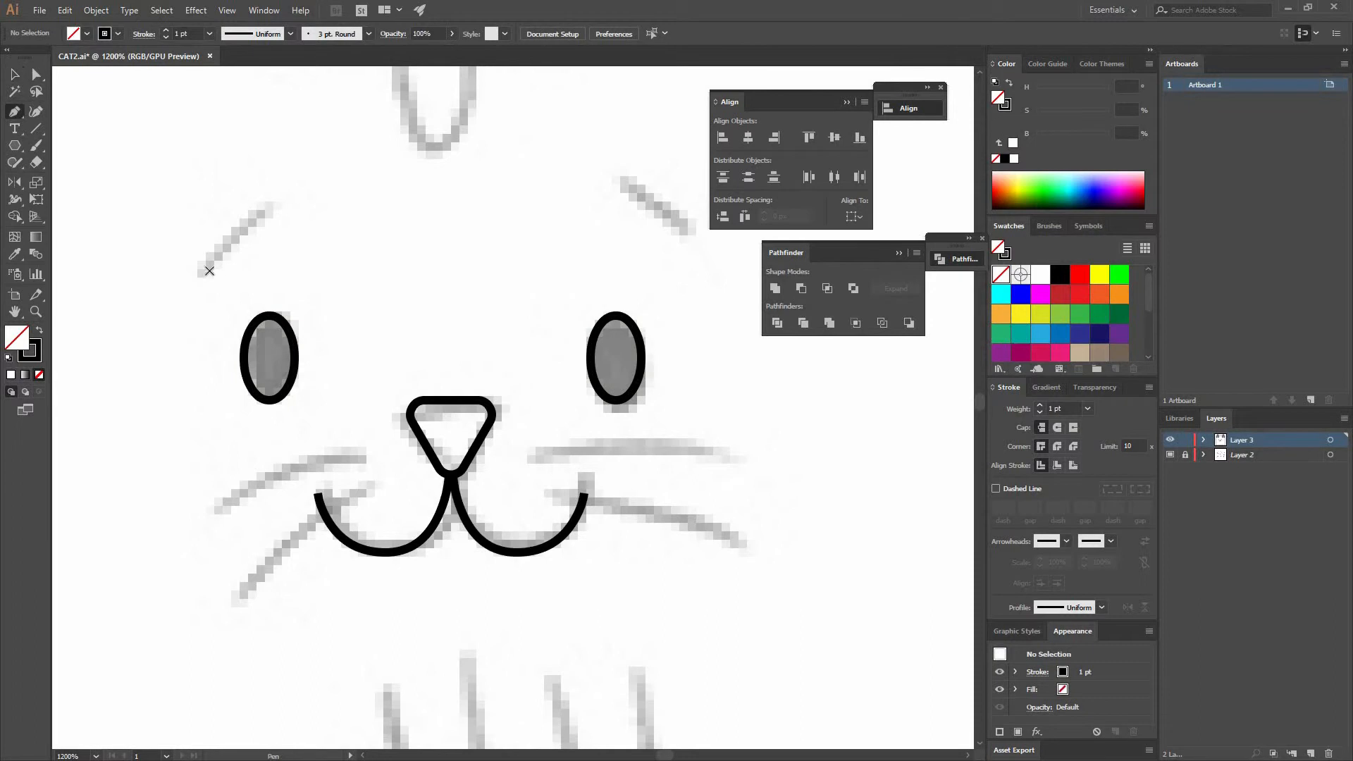
pyautogui.click(278, 205)
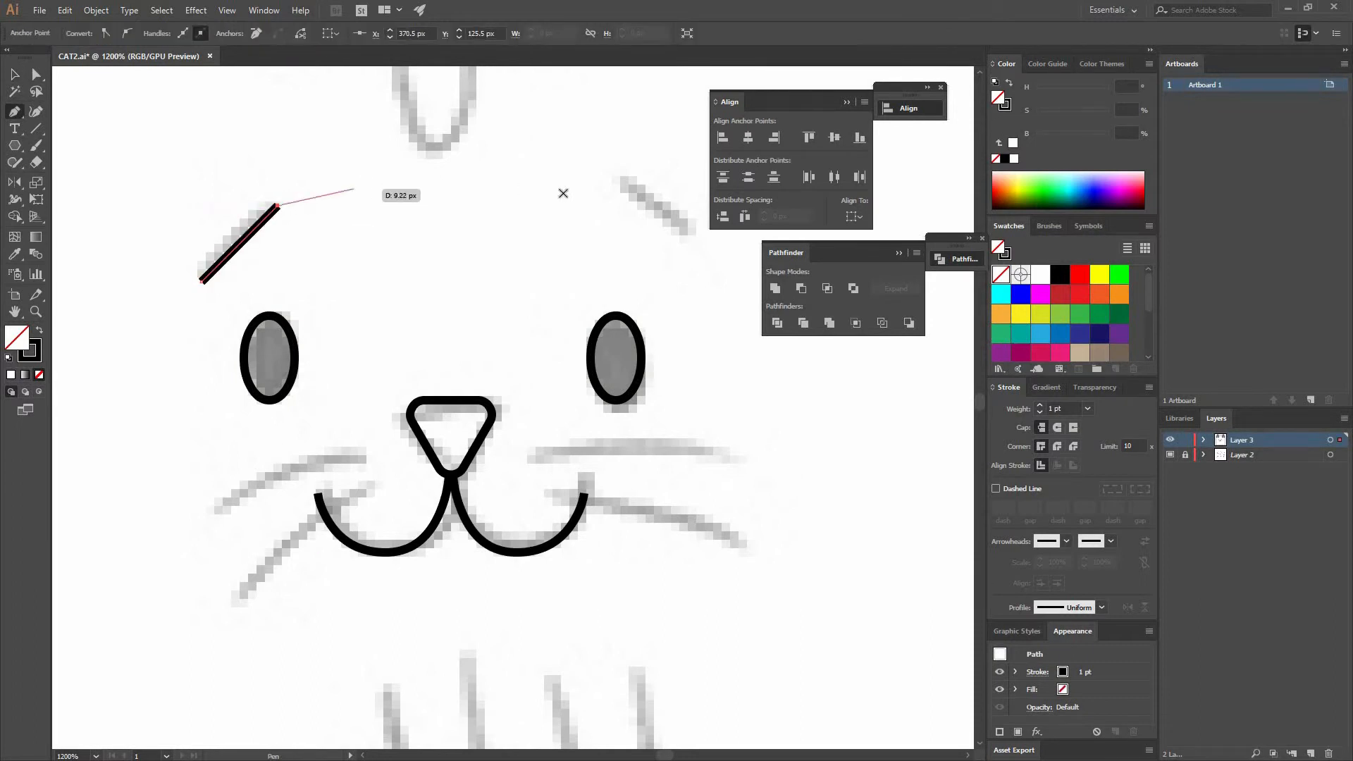
pyautogui.moveTo(700, 239); pyautogui.dragTo(700, 248)
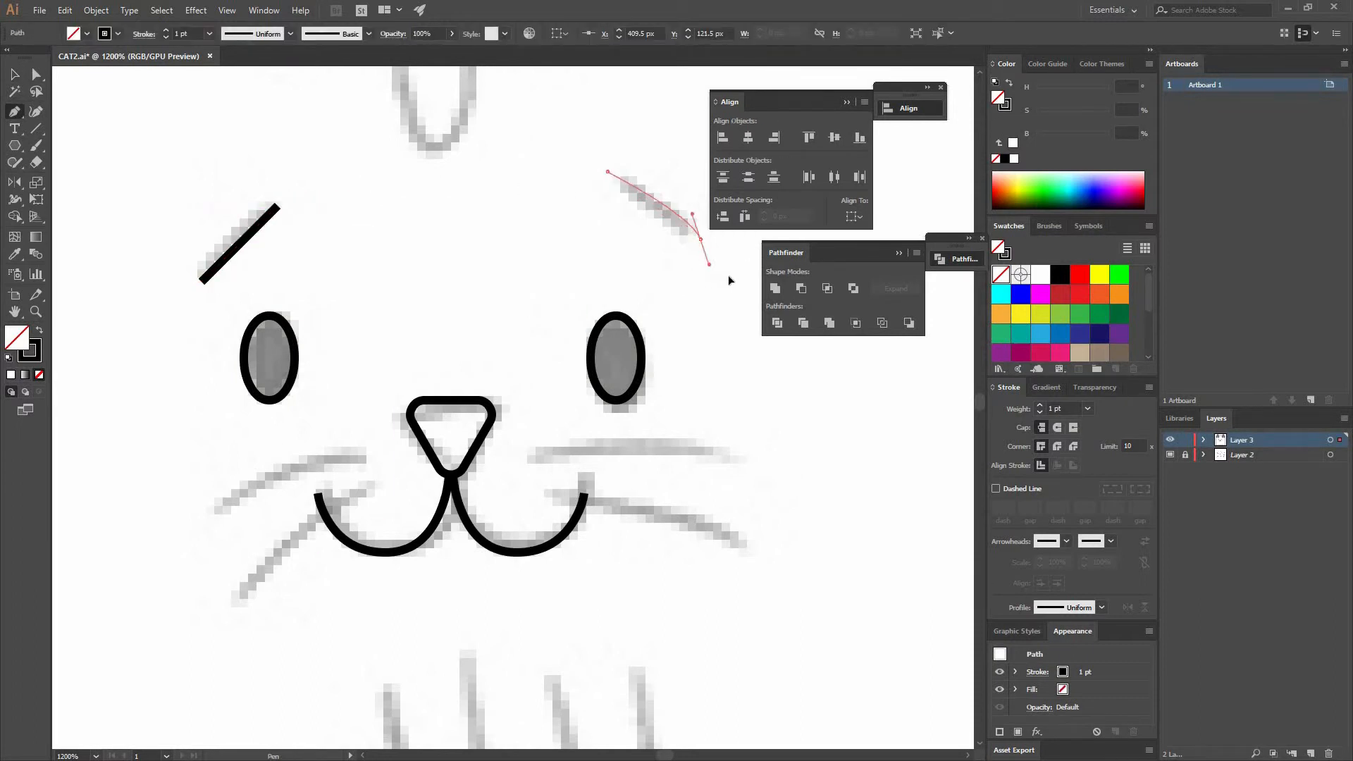
pyautogui.press('v')
pyautogui.click(646, 287)
pyautogui.moveTo(646, 287); pyautogui.dragTo(627, 307)
# - Draw two whisker curves on the left cheek with the Pen tool
pyautogui.scroll(-1, 516, 414)
pyautogui.press('p')
pyautogui.click(300, 498)
pyautogui.moveTo(400, 458); pyautogui.dragTo(474, 447)
pyautogui.click(406, 475)
pyautogui.moveTo(327, 547); pyautogui.dragTo(299, 593)
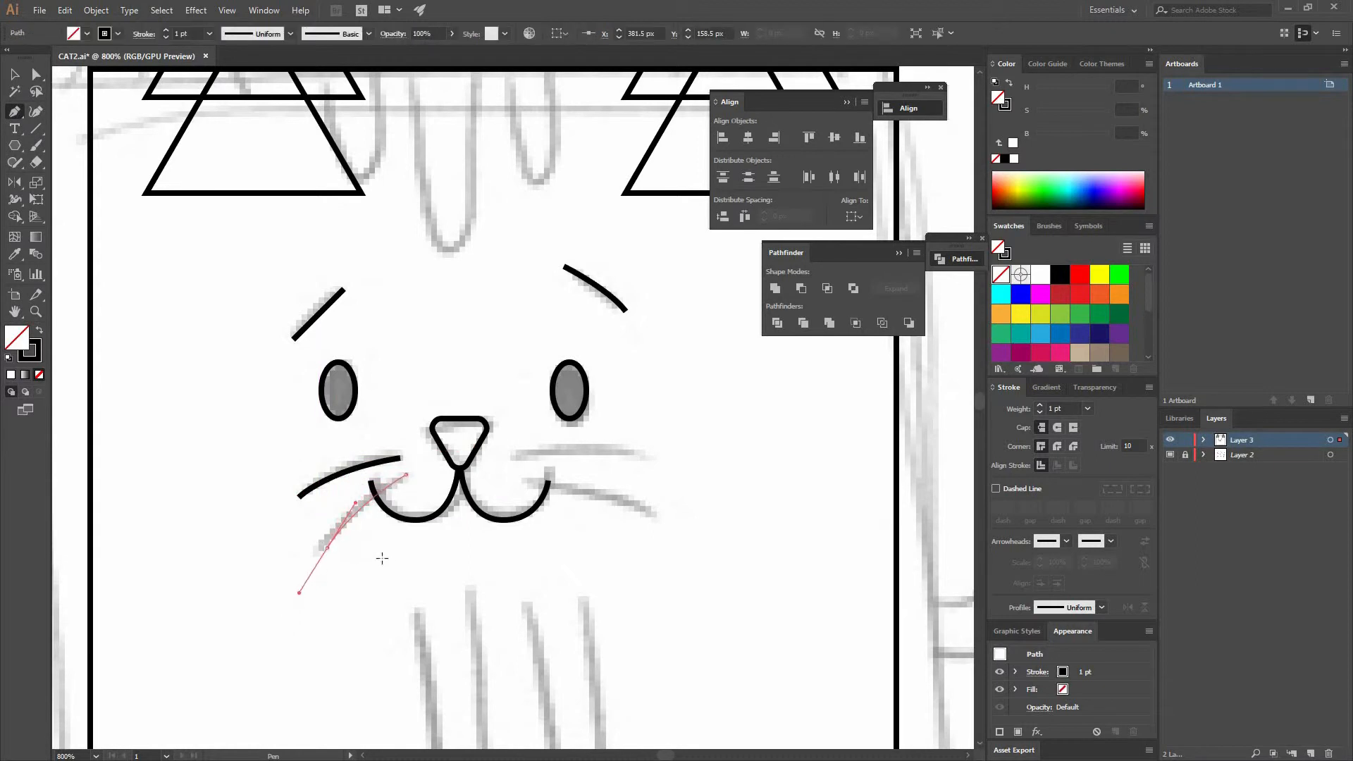
pyautogui.press('v')
# - Reflect a copy of the left whiskers and move it onto the right cheek
pyautogui.click(274, 475)
pyautogui.moveTo(274, 471); pyautogui.dragTo(371, 561)
pyautogui.keyDown('shift'); pyautogui.click(412, 519); pyautogui.keyUp('shift')
pyautogui.rightClick(389, 468)
pyautogui.moveTo(423, 656)
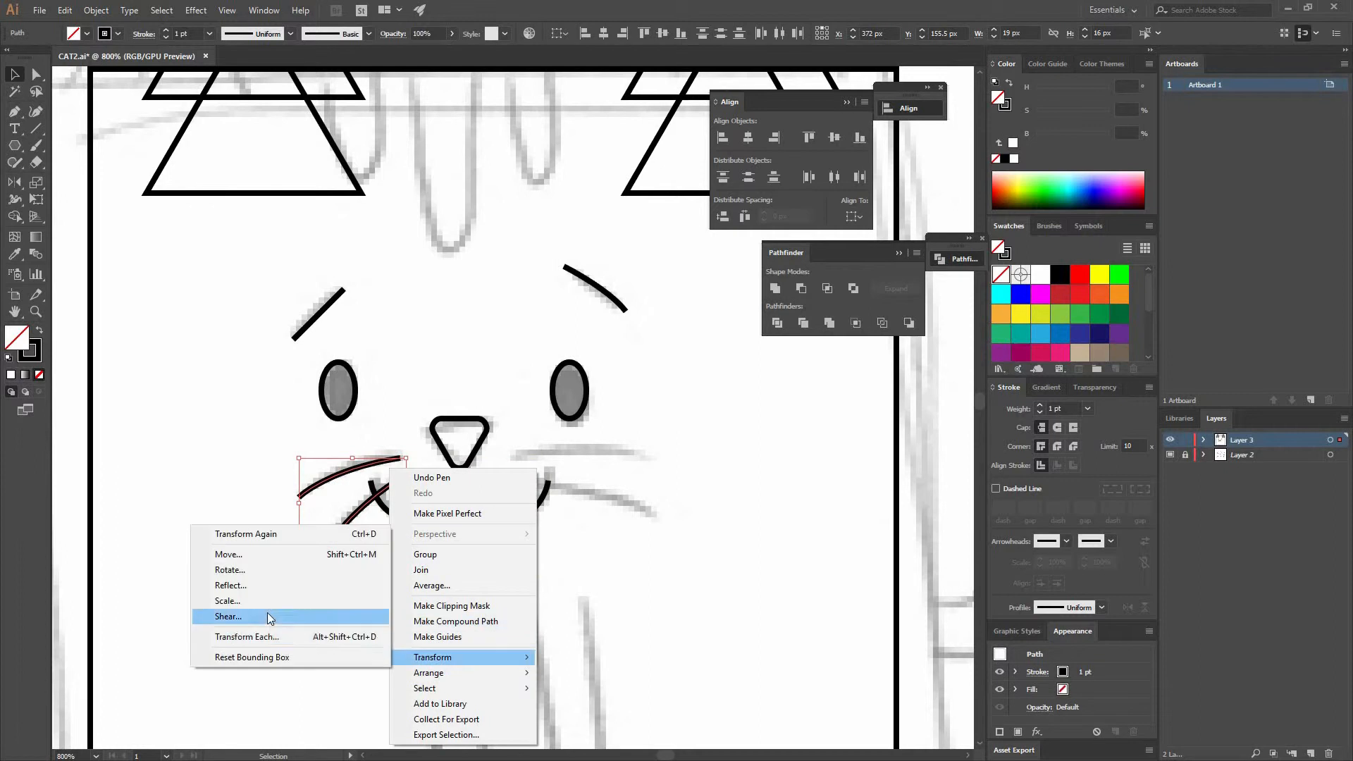
pyautogui.click(260, 586)
pyautogui.click(535, 367)
pyautogui.moveTo(628, 482); pyautogui.dragTo(578, 474)
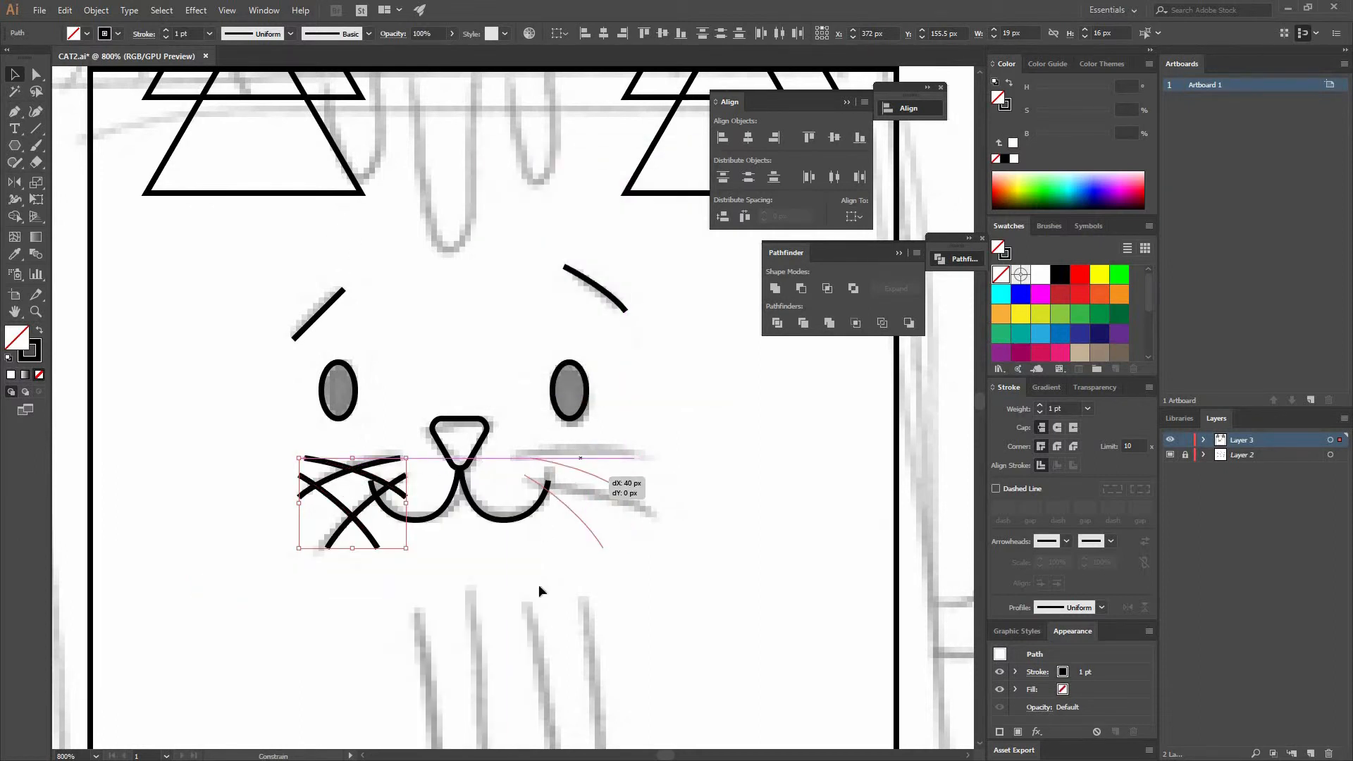
pyautogui.moveTo(264, 466); pyautogui.dragTo(258, 468)
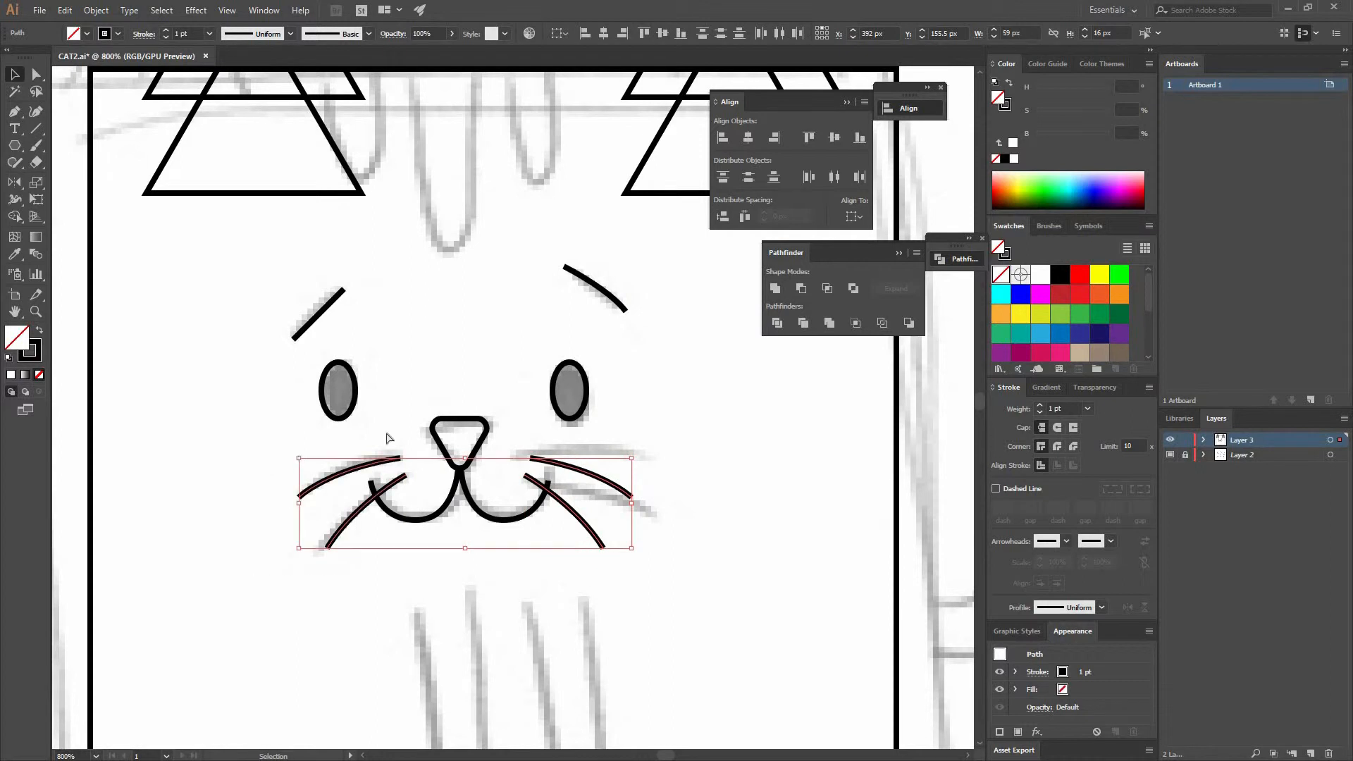
# - Group the whiskers, then group all the facial features together
pyautogui.hotkey('ctrl', 'g')
pyautogui.moveTo(267, 283); pyautogui.dragTo(652, 560)
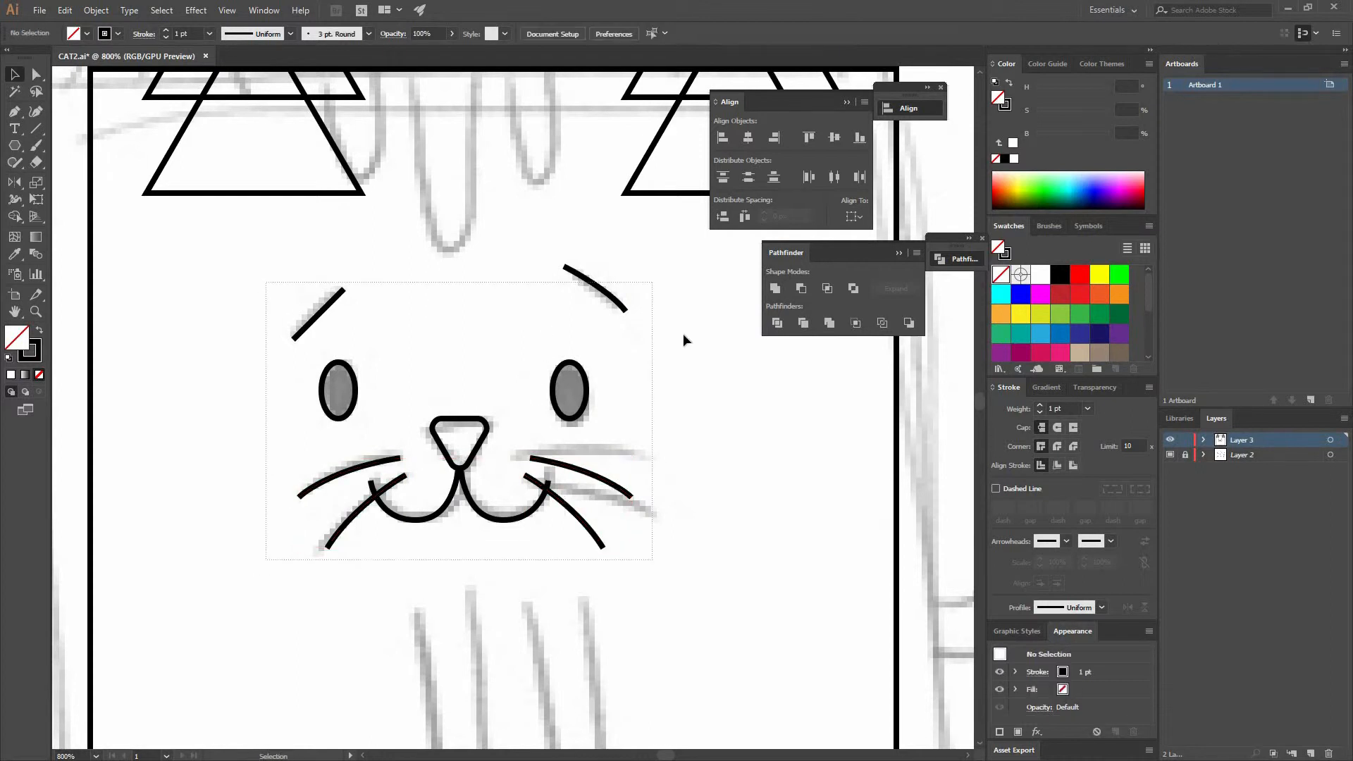
pyautogui.click(649, 266)
pyautogui.moveTo(606, 290); pyautogui.dragTo(640, 257)
pyautogui.hotkey('ctrl', 'z')
pyautogui.moveTo(375, 296); pyautogui.dragTo(282, 285)
pyautogui.hotkey('ctrl', 'g')
# - Center the face group horizontally on the square body, using the square as key object
pyautogui.hotkey('ctrl', '-')
pyautogui.hotkey('ctrl', '-')
pyautogui.hotkey('ctrl', '-')
pyautogui.moveTo(717, 522); pyautogui.dragTo(644, 508)
pyautogui.moveTo(558, 420); pyautogui.dragTo(382, 358)
pyautogui.moveTo(704, 519); pyautogui.dragTo(382, 395)
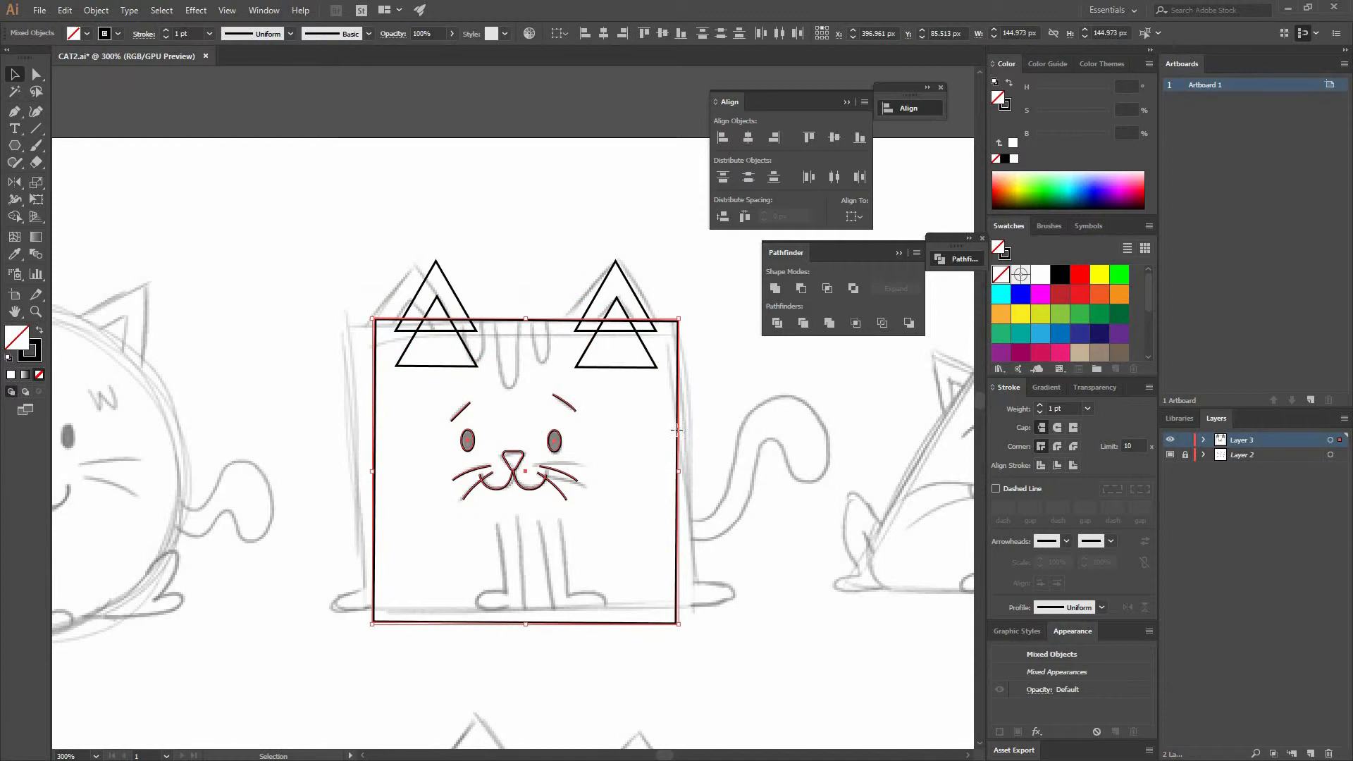
pyautogui.click(649, 323)
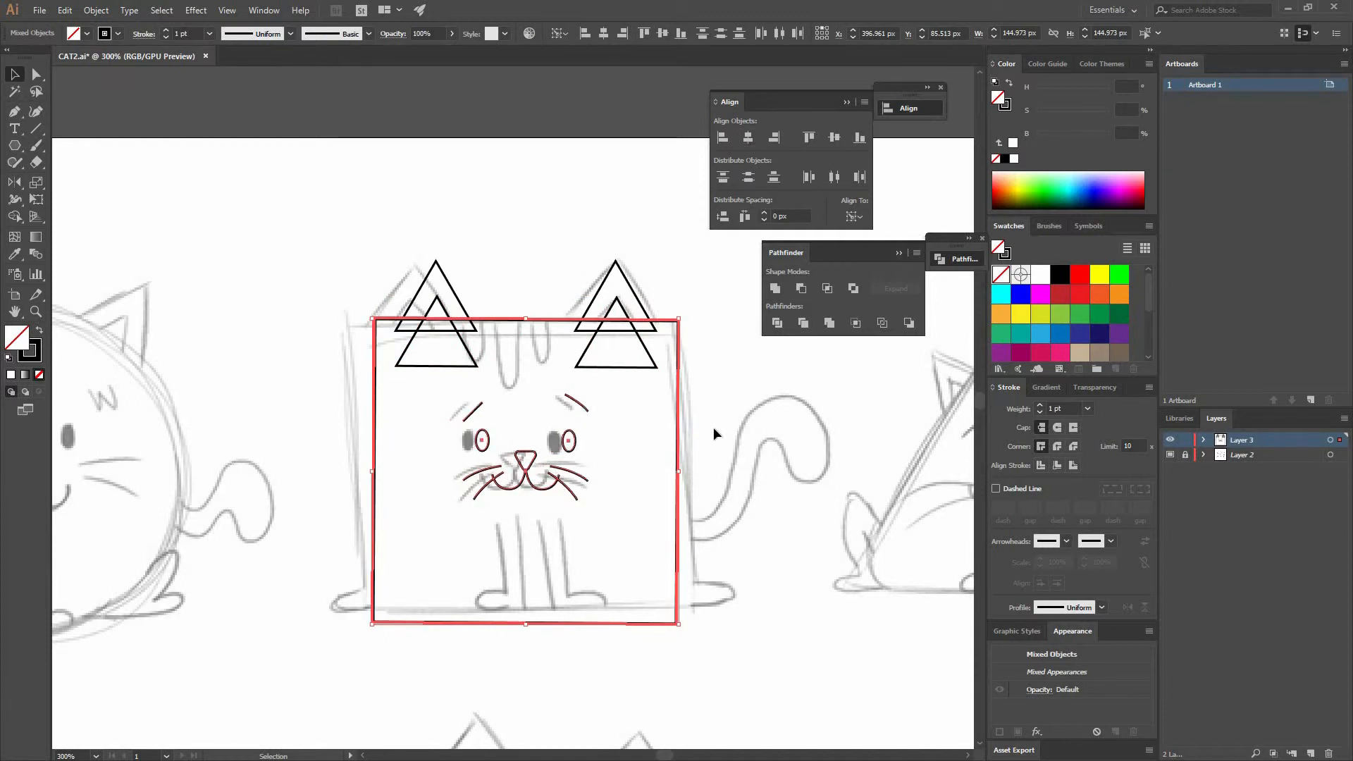
pyautogui.click(660, 413)
pyautogui.moveTo(657, 409); pyautogui.dragTo(620, 355)
pyautogui.press('p')
pyautogui.hotkey('ctrl', '=')
pyautogui.hotkey('ctrl', '=')
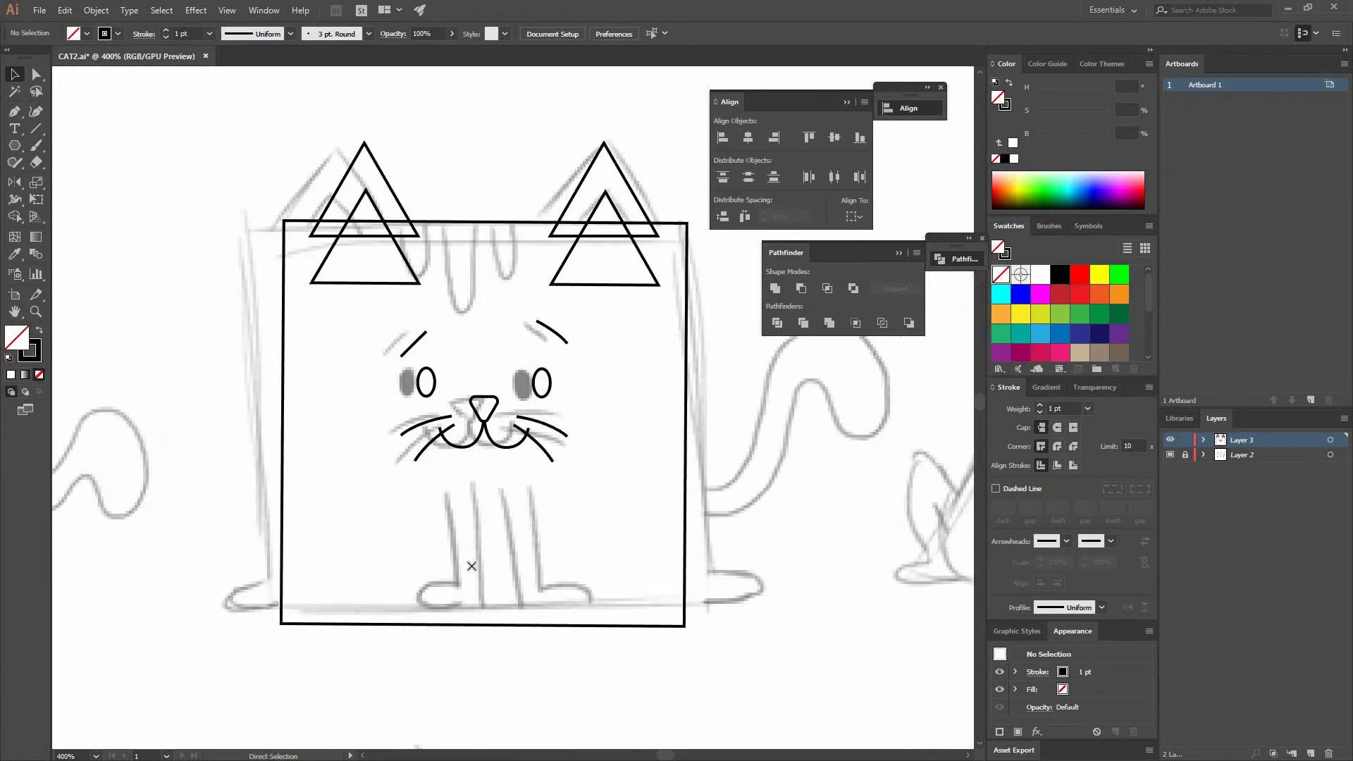
pyautogui.moveTo(503, 553); pyautogui.dragTo(521, 423)
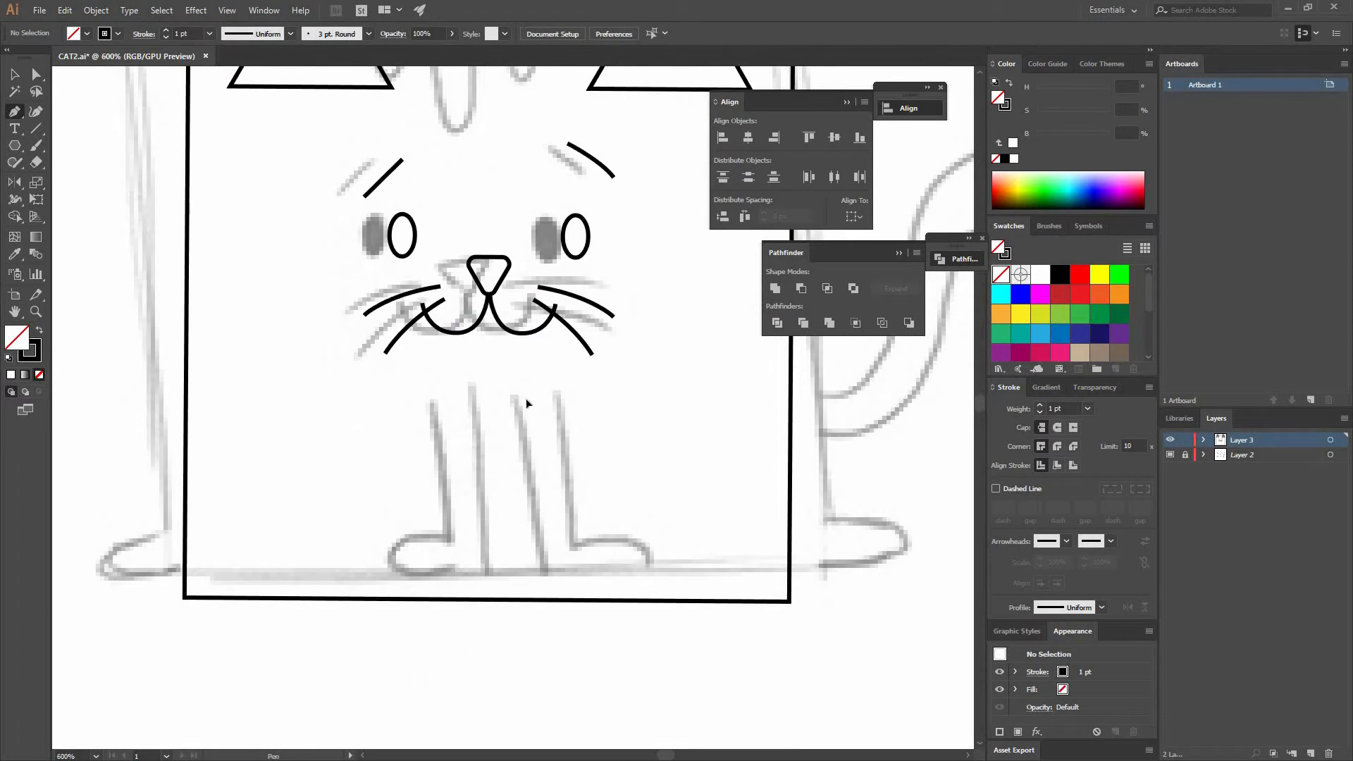
# - Draw the right front leg with the Pen tool: a straight inner line and an L-shaped outer line ending in a curved paw
pyautogui.click(525, 599)
pyautogui.click(525, 402)
pyautogui.press('ctrl')
pyautogui.keyDown('ctrl'); pyautogui.click(578, 514); pyautogui.keyUp('ctrl')
pyautogui.click(555, 407)
pyautogui.keyDown('shift'); pyautogui.click(559, 565); pyautogui.keyUp('shift')
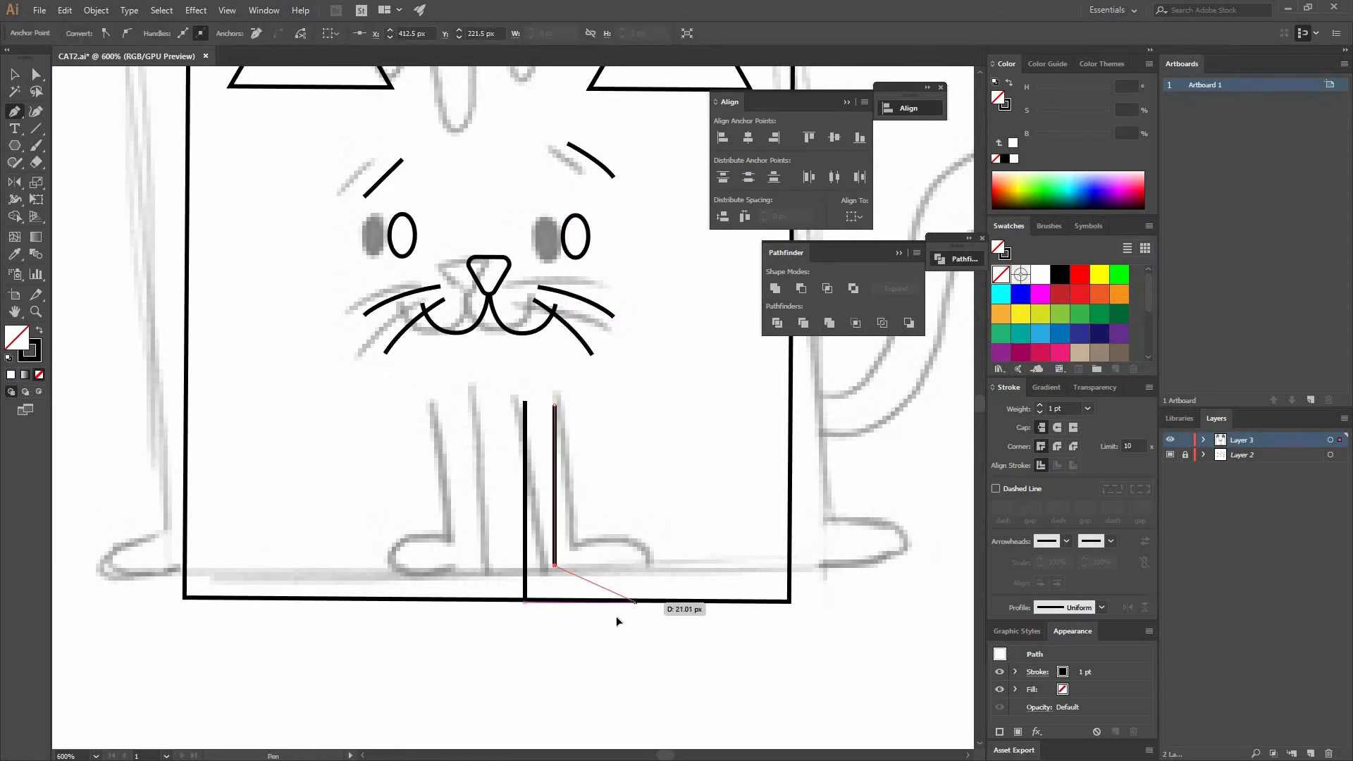
pyautogui.moveTo(635, 599); pyautogui.dragTo(626, 628)
pyautogui.press('v')
pyautogui.click(641, 515)
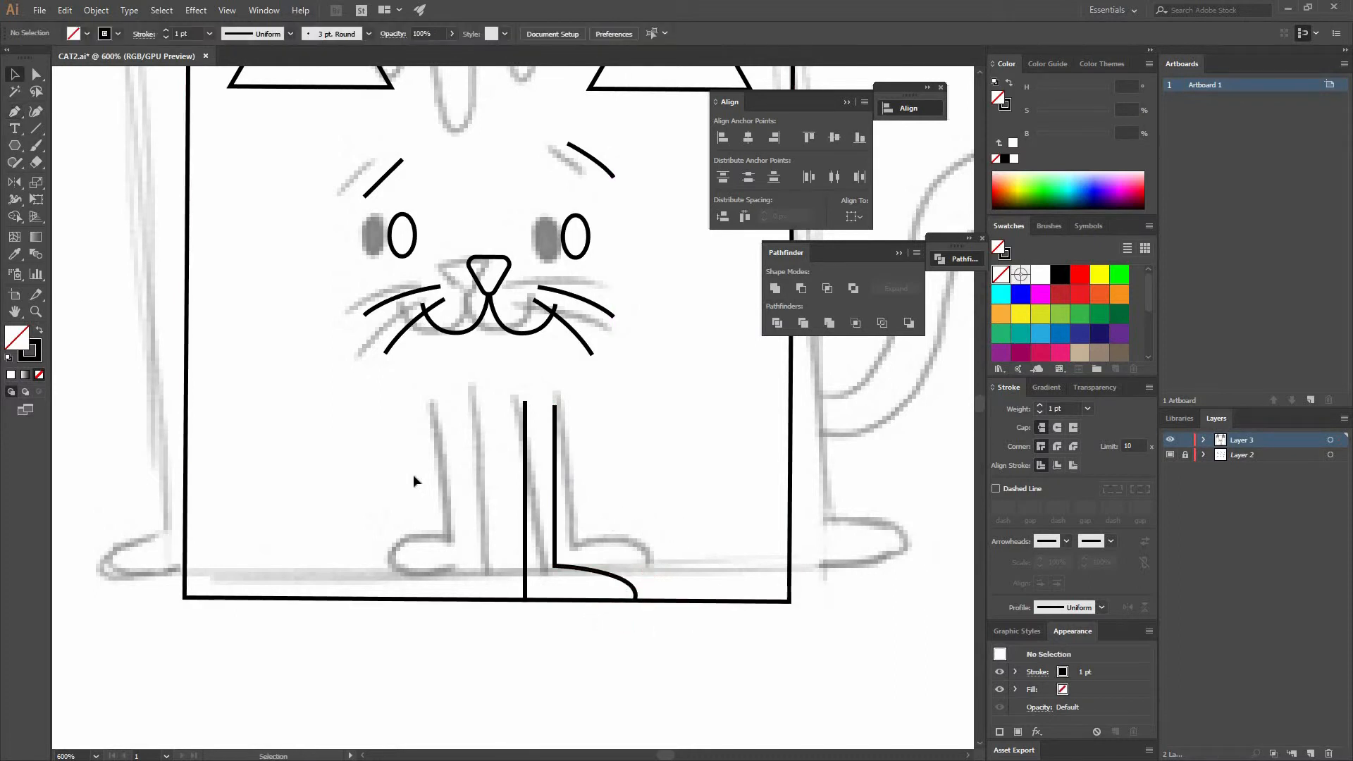
# - Group the right leg strokes, reflect a copy vertically and move it over the left leg position
pyautogui.moveTo(549, 455); pyautogui.dragTo(543, 451)
pyautogui.hotkey('ctrl', 'g')
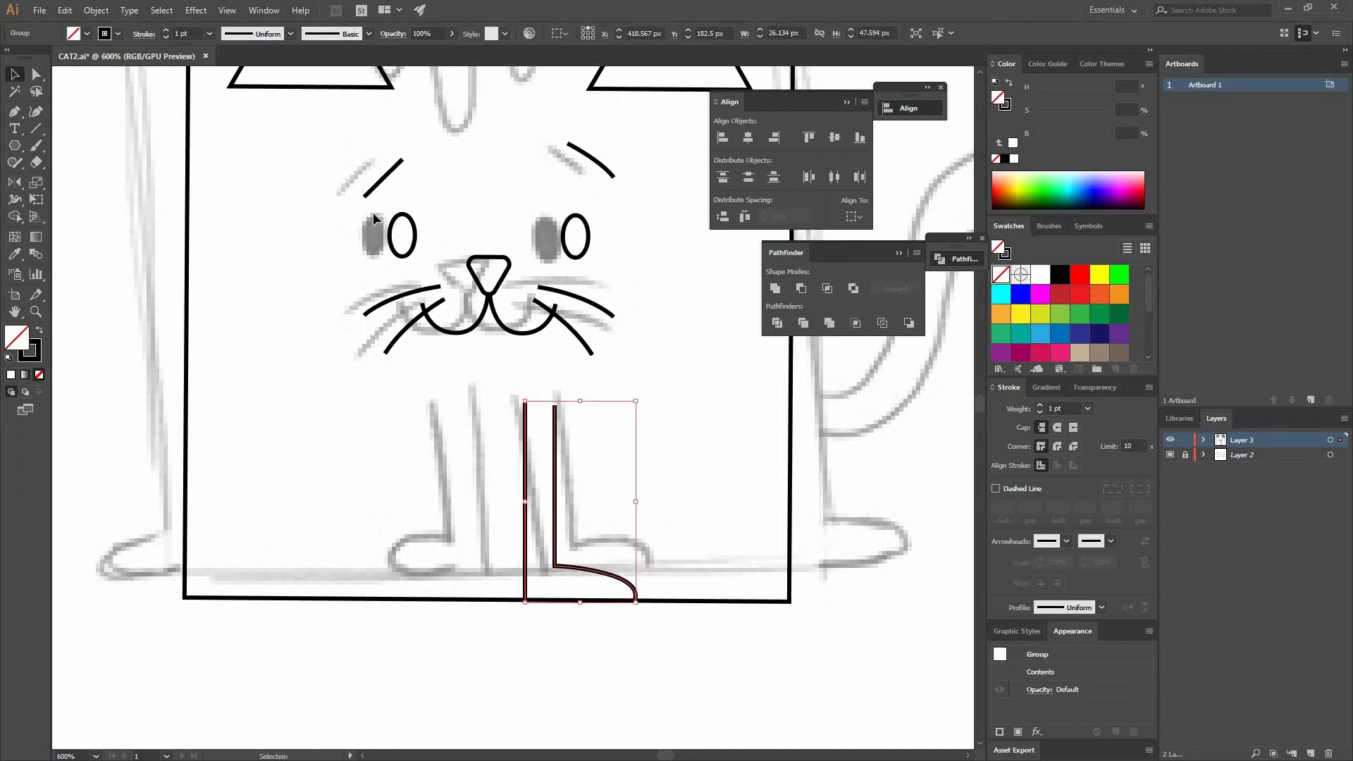
pyautogui.rightClick(571, 465)
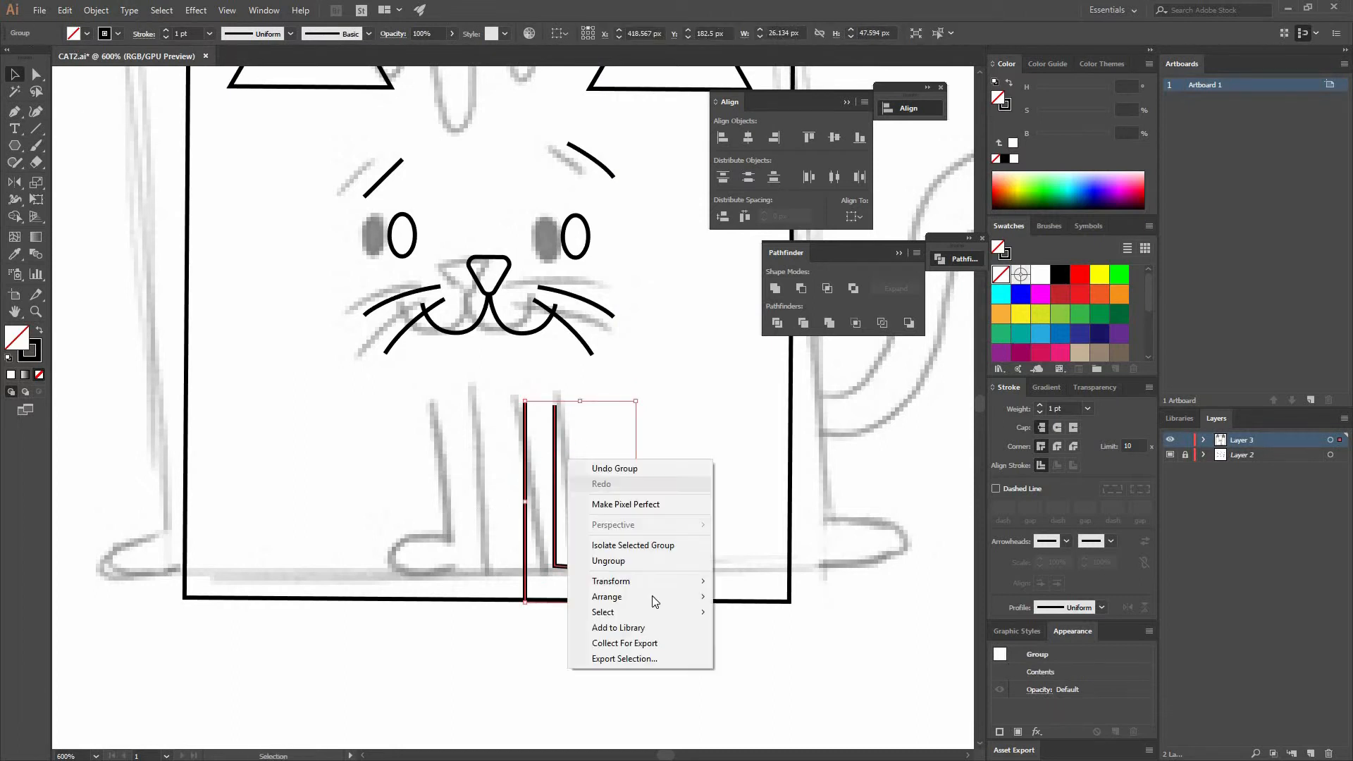
pyautogui.moveTo(636, 582)
pyautogui.click(437, 630)
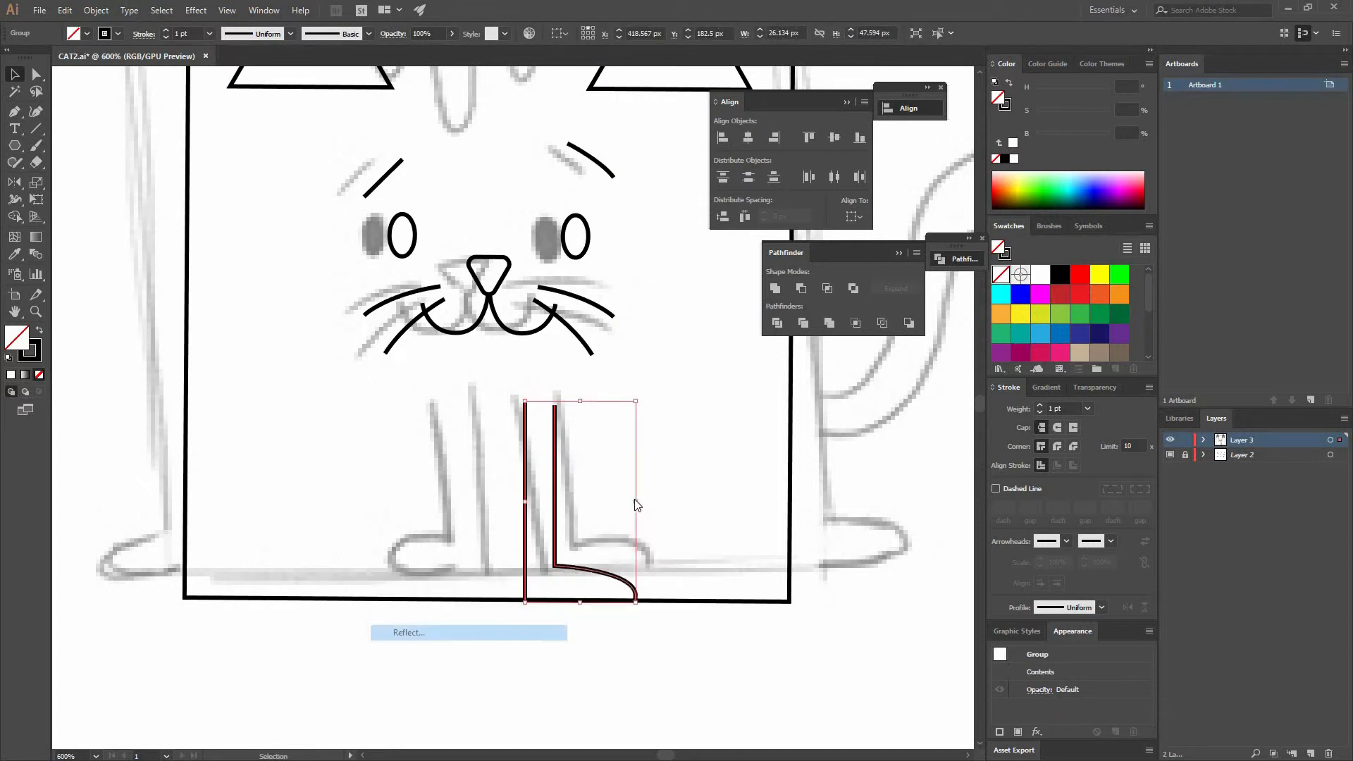
pyautogui.click(525, 367)
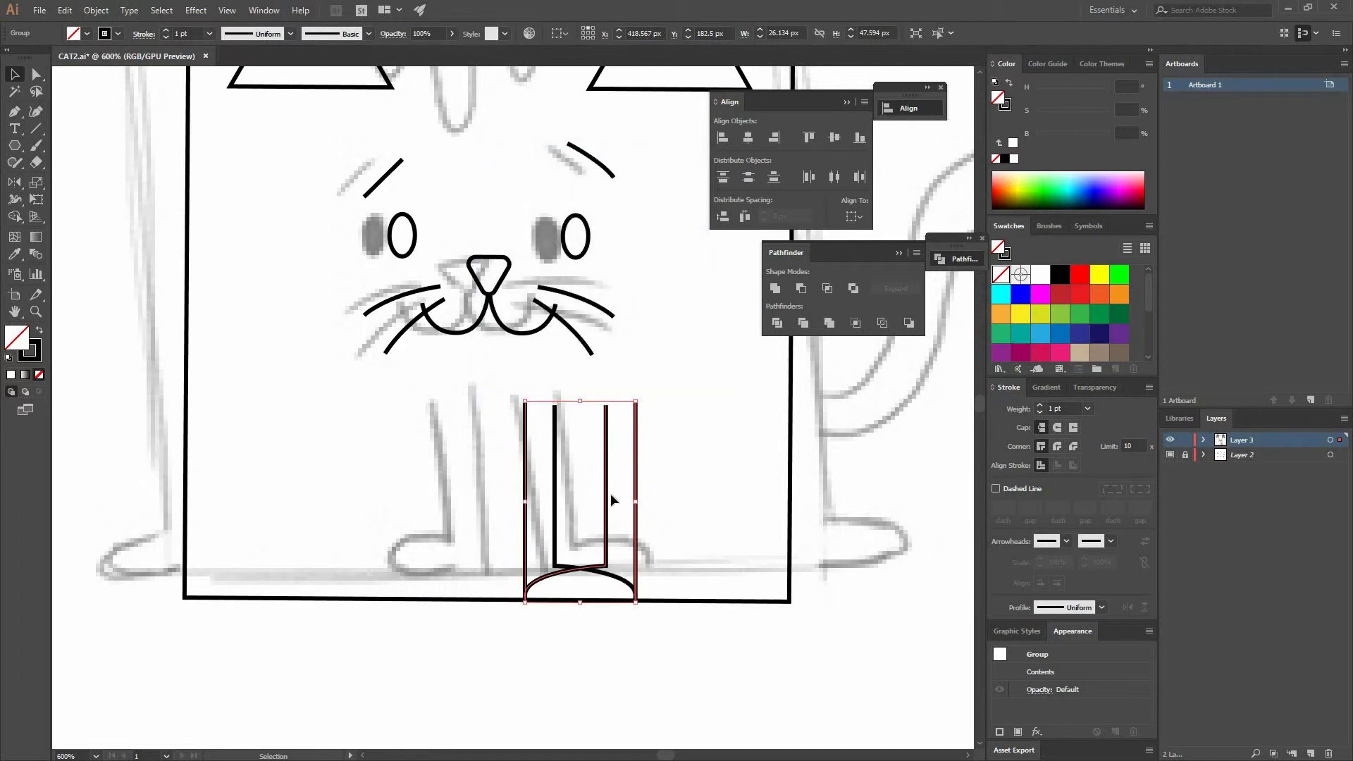
pyautogui.moveTo(610, 500); pyautogui.dragTo(454, 497)
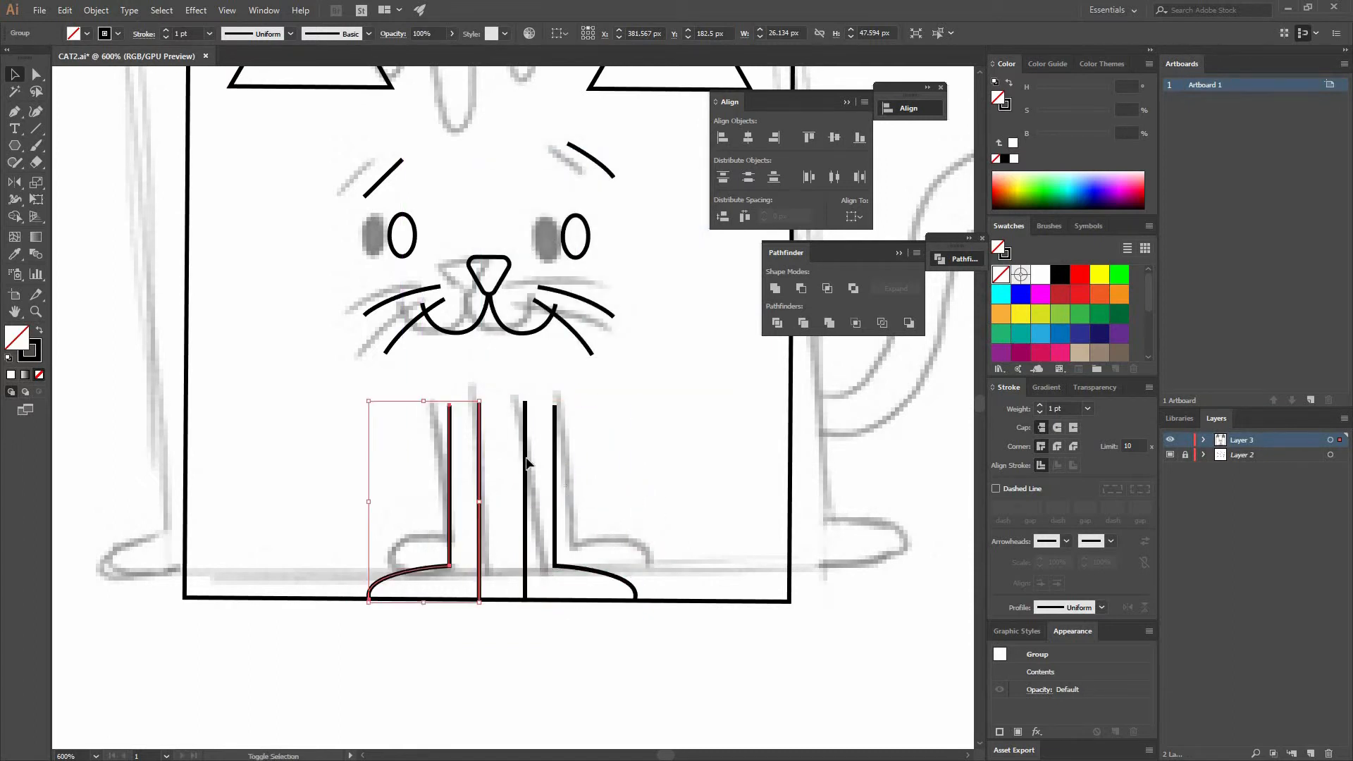
# - Group both legs and center them horizontally on the square body, using the square as key object
pyautogui.keyDown('shift'); pyautogui.click(524, 465); pyautogui.keyUp('shift')
pyautogui.hotkey('ctrl', 'g')
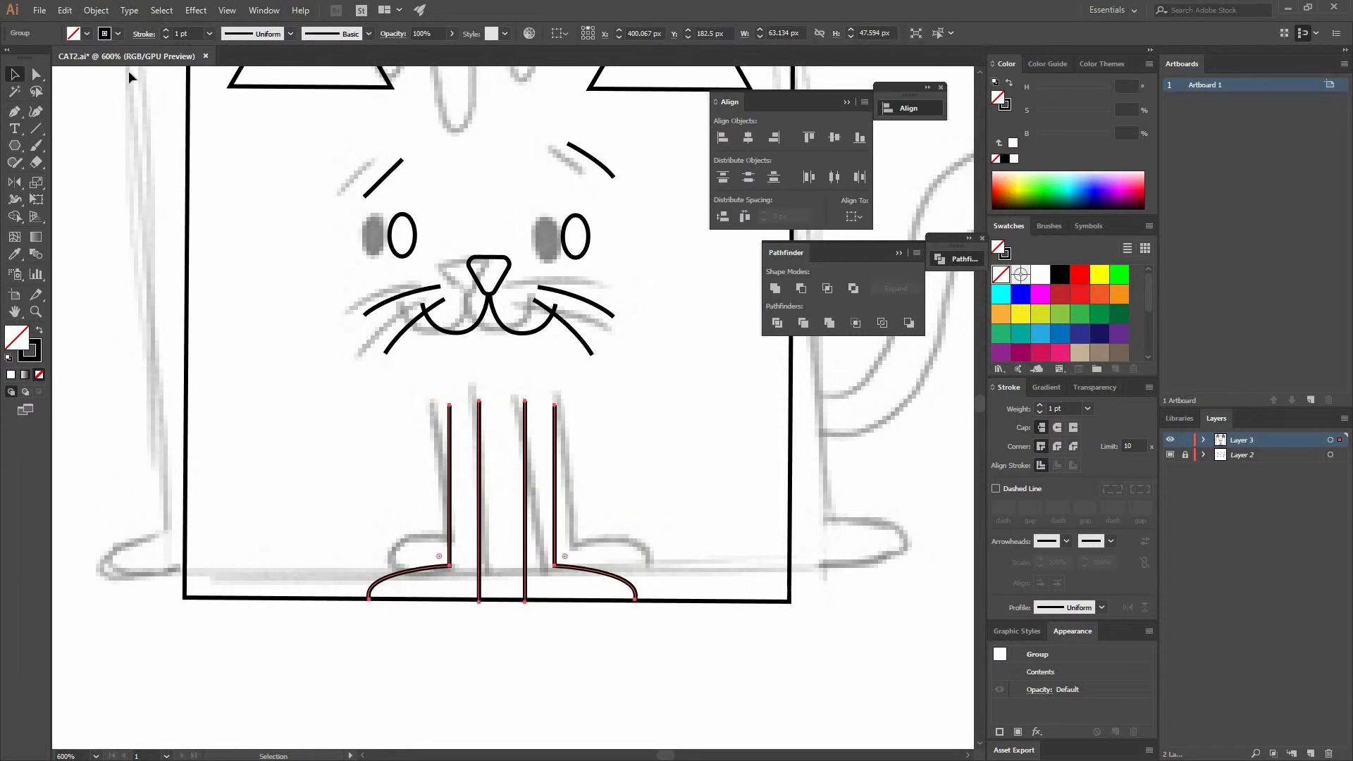
pyautogui.click(188, 255)
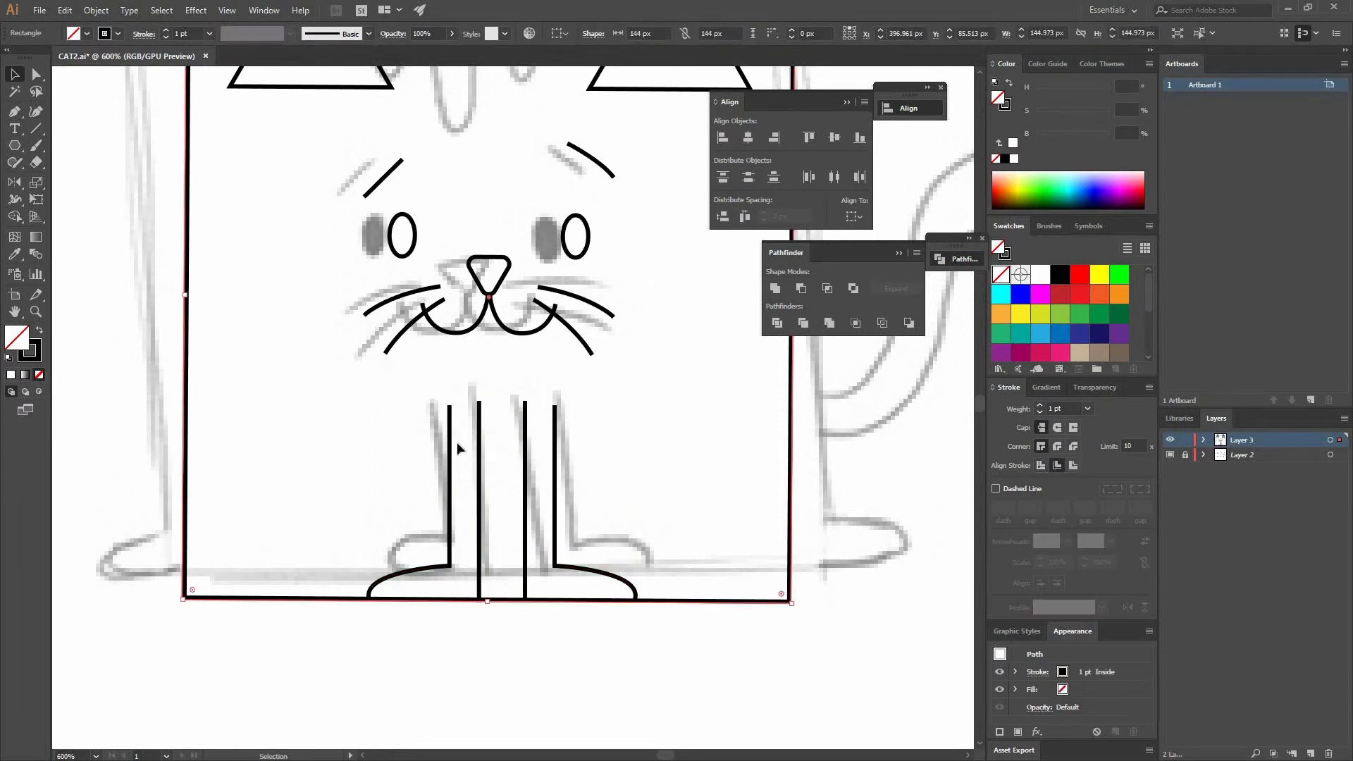
pyautogui.keyDown('shift'); pyautogui.click(555, 449); pyautogui.keyUp('shift')
pyautogui.click(790, 415)
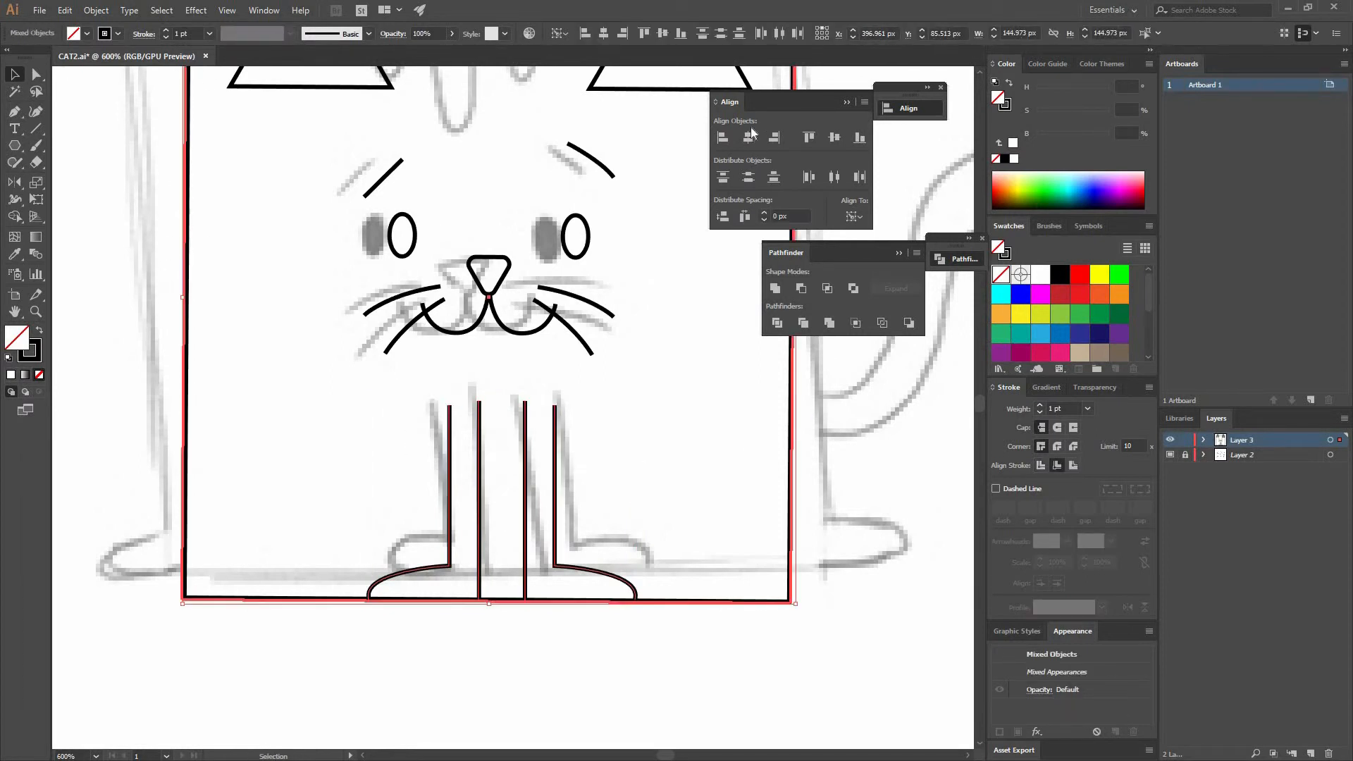
pyautogui.click(750, 136)
# - Draw three vertical rectangles as forehead stripes and distribute them evenly across the head
pyautogui.click(623, 426)
pyautogui.moveTo(489, 112); pyautogui.dragTo(500, 337)
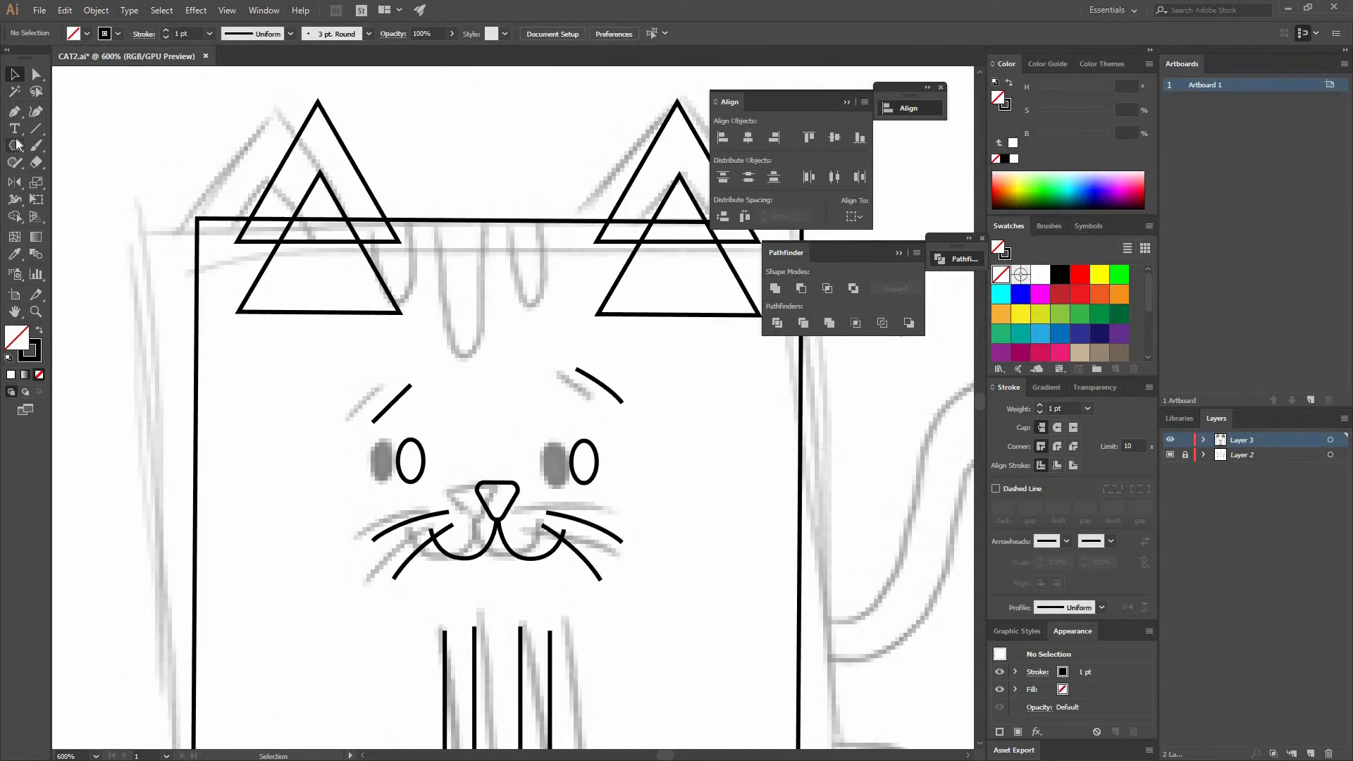
pyautogui.moveTo(17, 144); pyautogui.dragTo(67, 145)
pyautogui.moveTo(436, 196); pyautogui.dragTo(565, 286)
pyautogui.press('v')
pyautogui.click(553, 279)
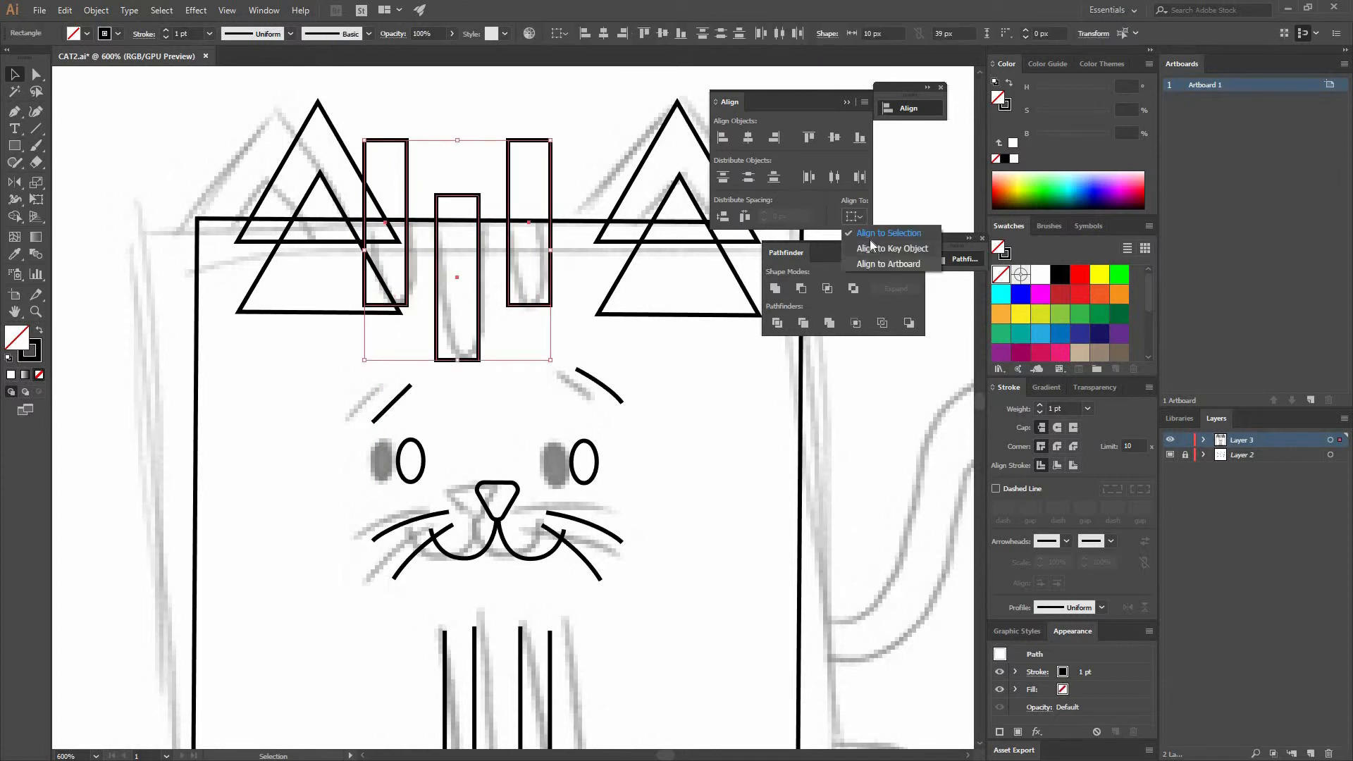
pyautogui.click(834, 178)
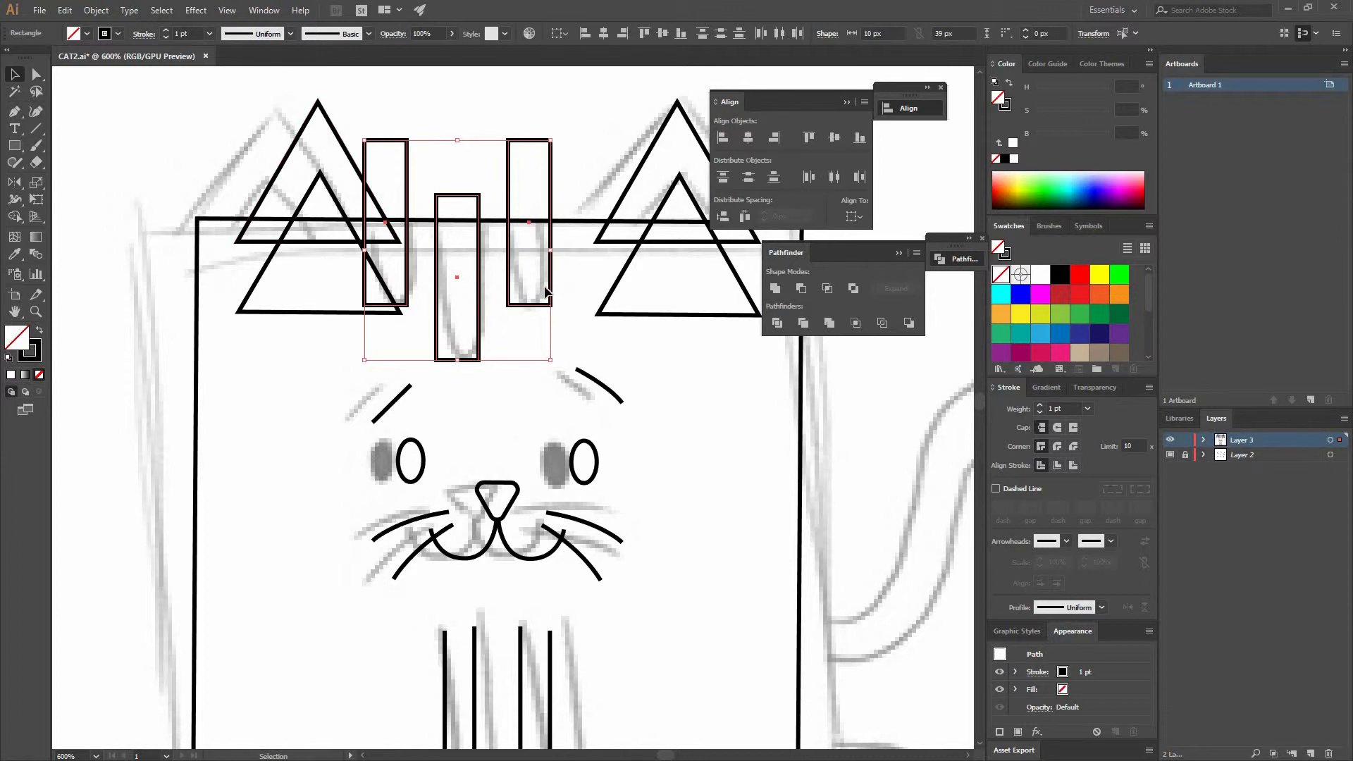
# - Round the bottom corners of all three stripe rectangles with the Direct Selection corner widgets
pyautogui.click(562, 316)
pyautogui.press('a')
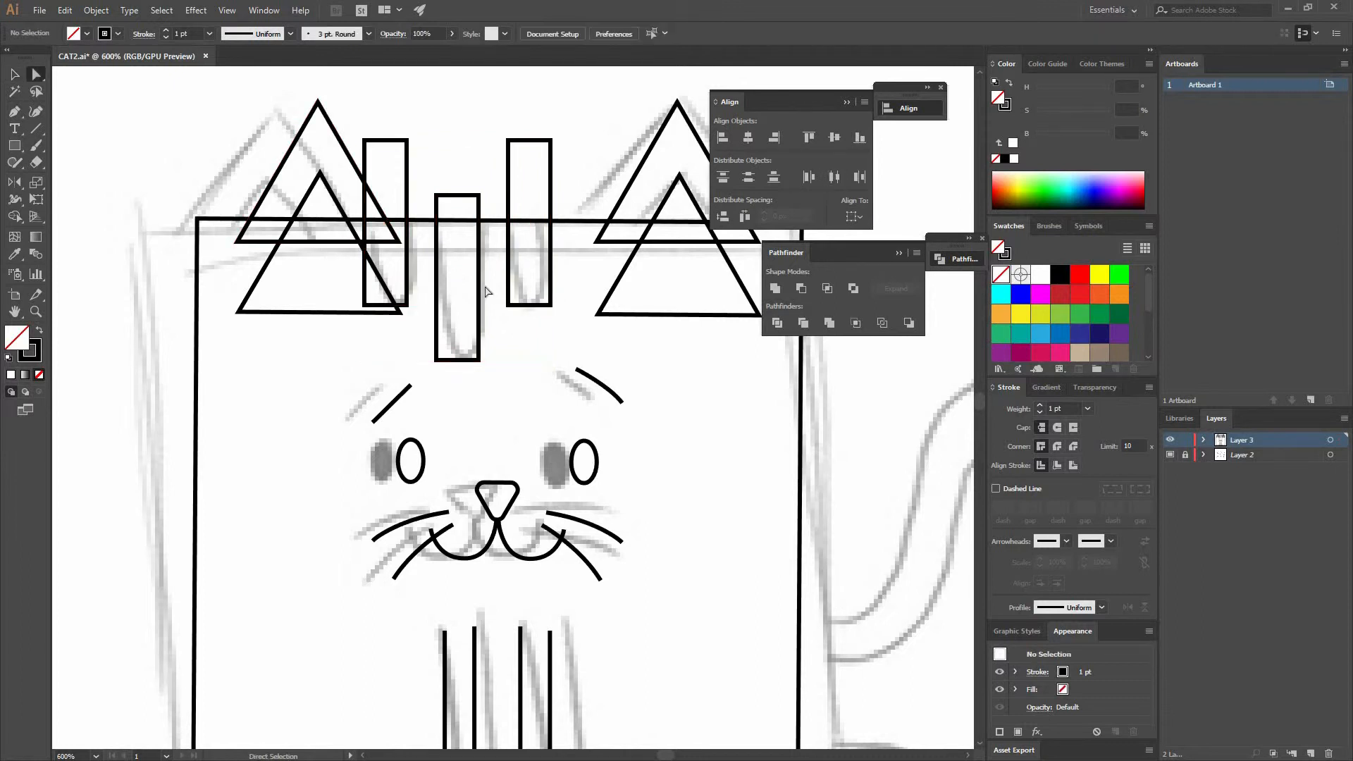
pyautogui.moveTo(560, 310); pyautogui.dragTo(534, 281)
pyautogui.moveTo(502, 372); pyautogui.dragTo(467, 293)
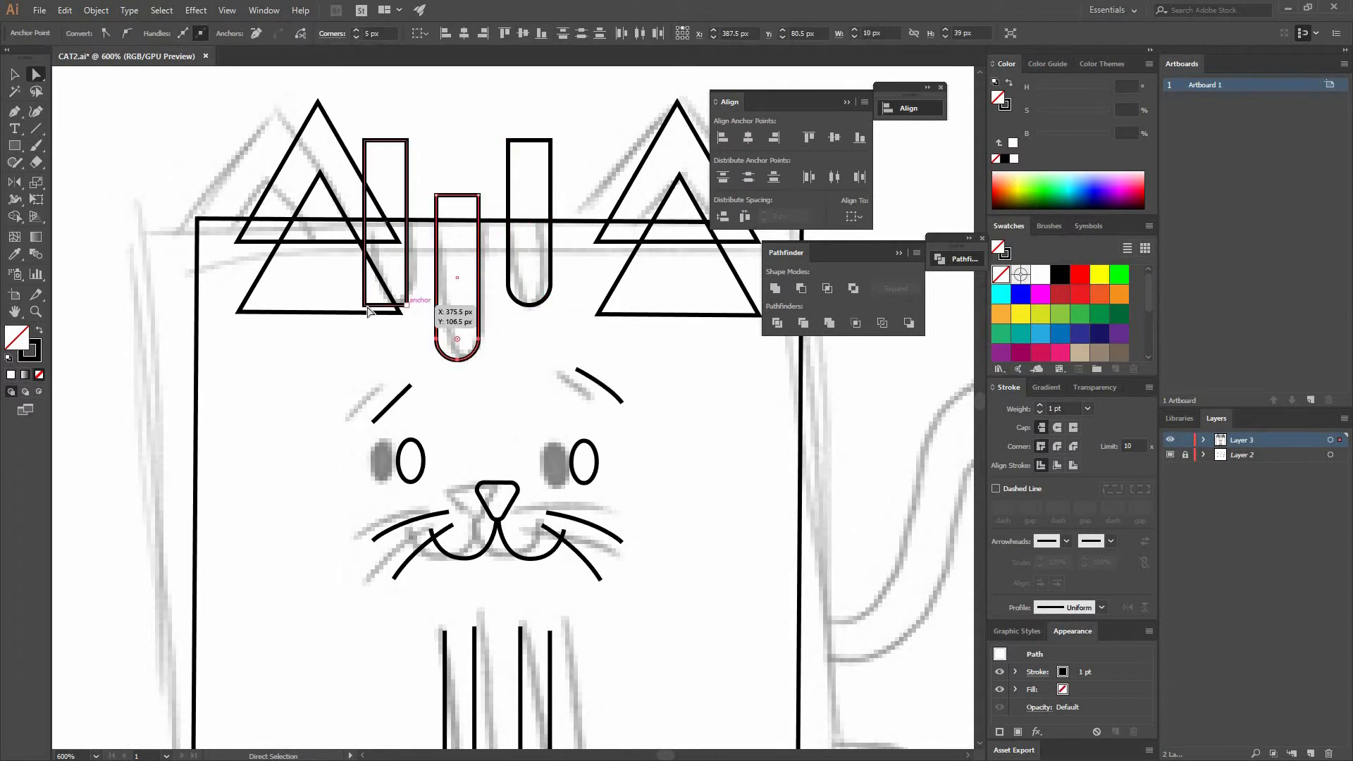
pyautogui.click(408, 305)
pyautogui.keyDown('shift'); pyautogui.click(365, 305); pyautogui.keyUp('shift')
pyautogui.moveTo(377, 296); pyautogui.dragTo(425, 229)
# - Select the three stripes with the square body and center them horizontally on it
pyautogui.press('v')
pyautogui.click(451, 163)
pyautogui.click(509, 197)
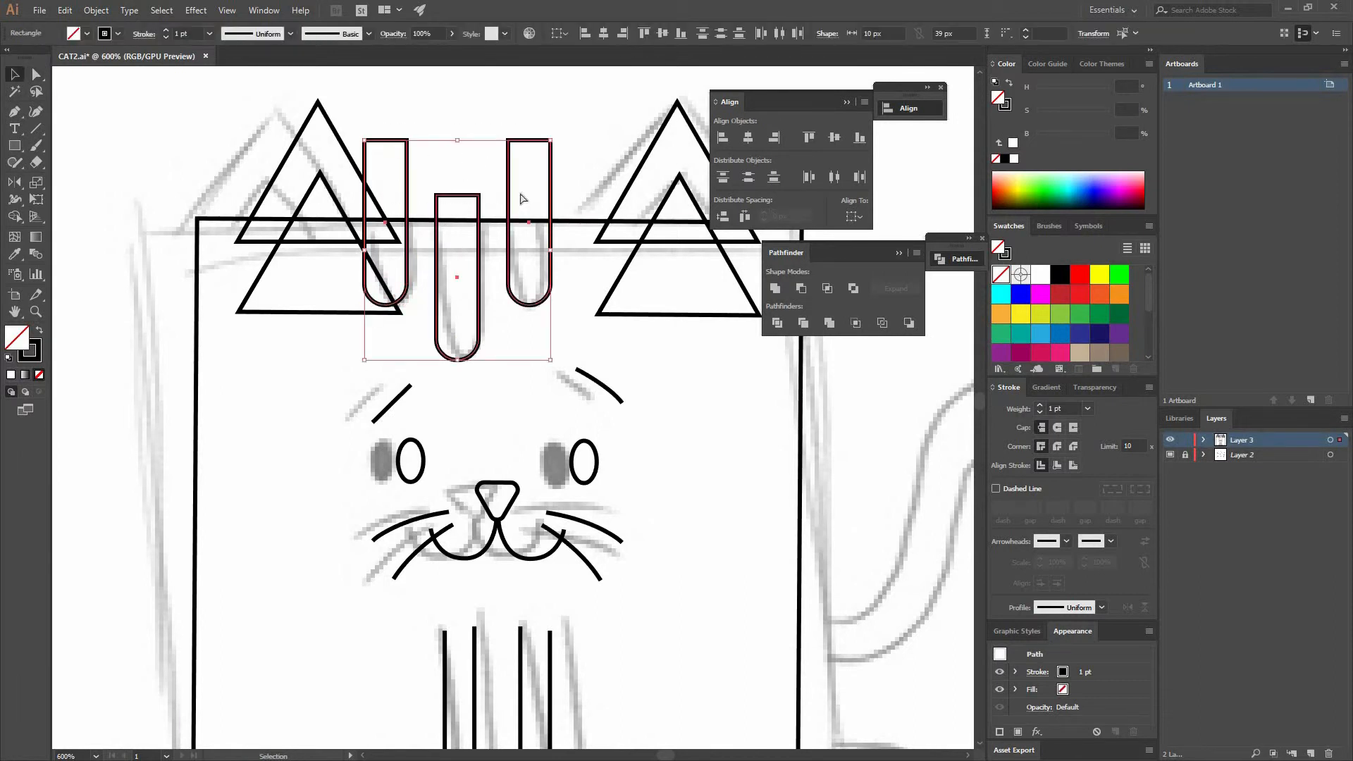
pyautogui.keyDown('shift'); pyautogui.click(586, 221); pyautogui.keyUp('shift')
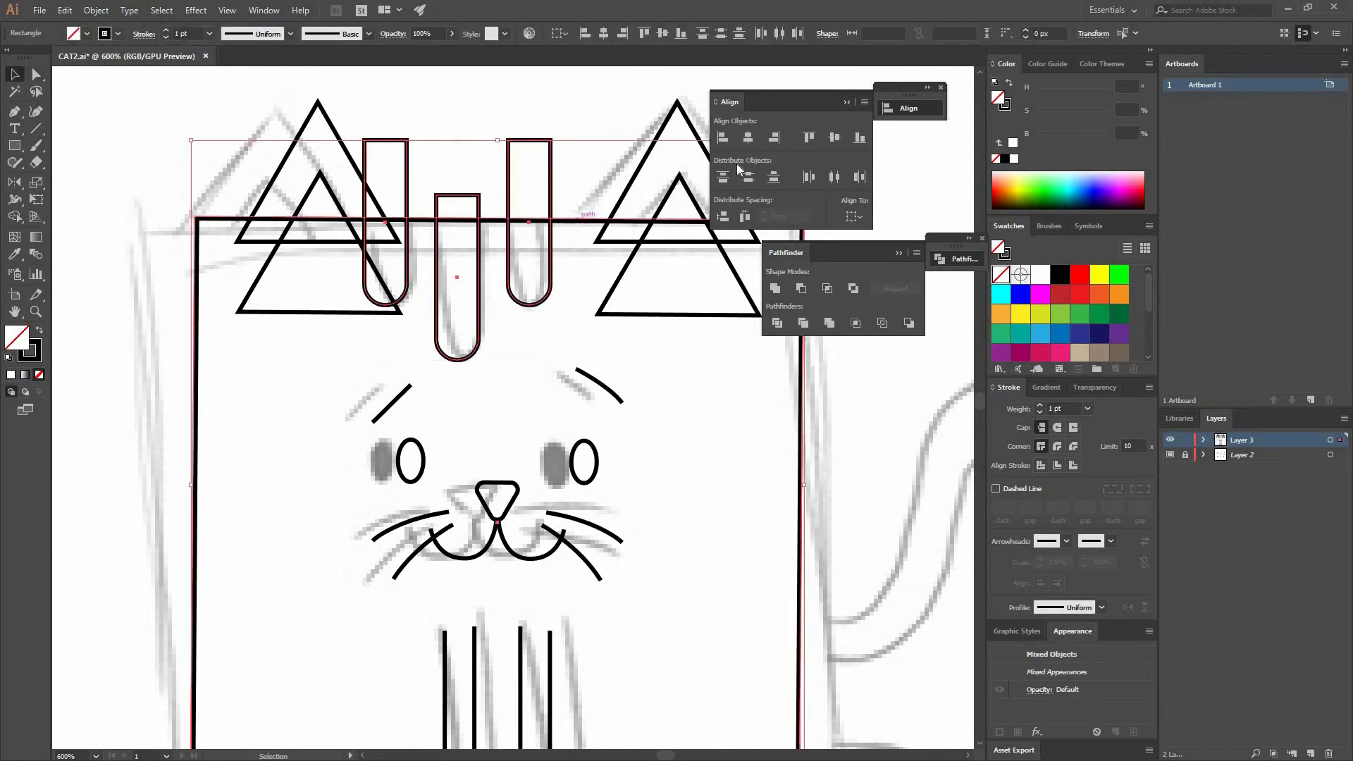
pyautogui.click(748, 138)
pyautogui.click(568, 136)
# - Draw the curving tail from the body's right side with the Pen tool
pyautogui.moveTo(628, 501); pyautogui.dragTo(538, 356)
pyautogui.moveTo(403, 277); pyautogui.dragTo(278, 196)
pyautogui.moveTo(679, 331); pyautogui.dragTo(538, 305)
pyautogui.press('p')
pyautogui.click(407, 510)
pyautogui.moveTo(512, 498); pyautogui.dragTo(546, 463)
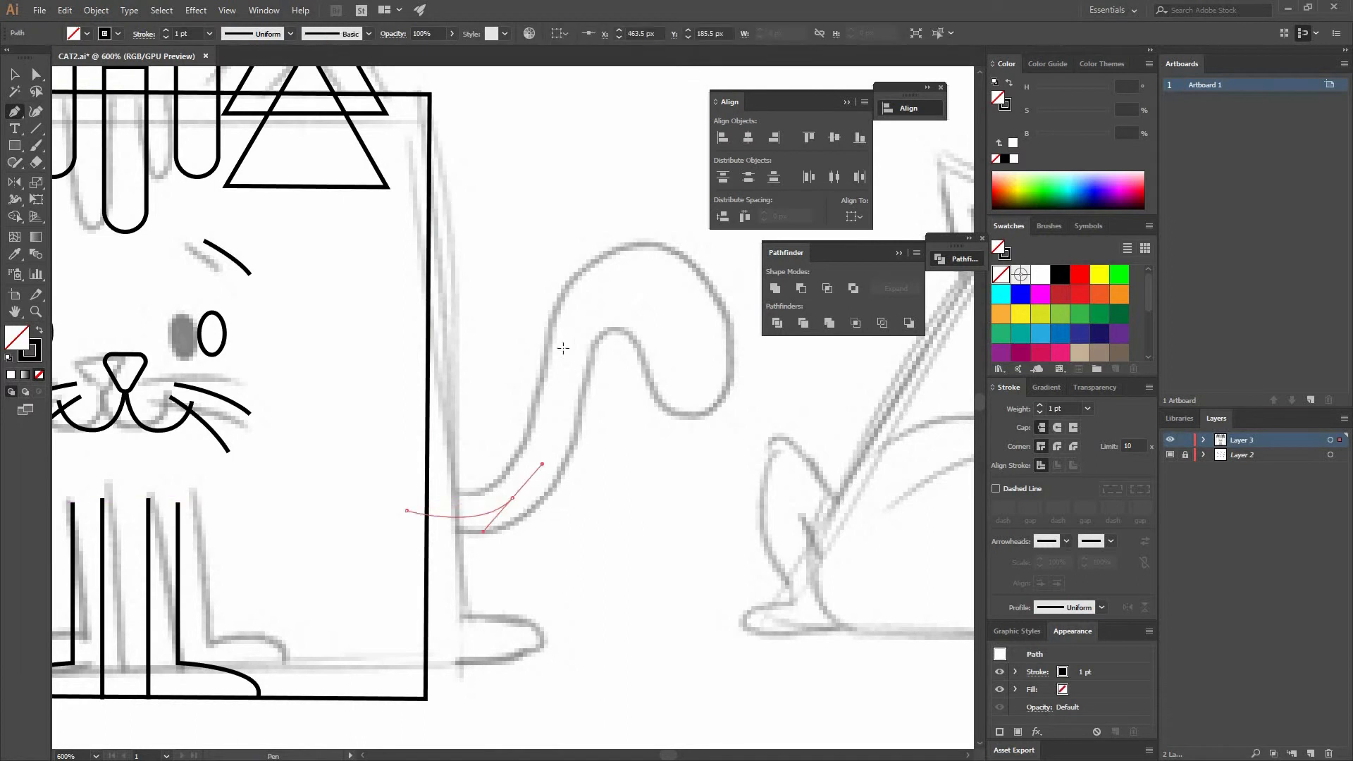
pyautogui.moveTo(605, 279); pyautogui.dragTo(673, 278)
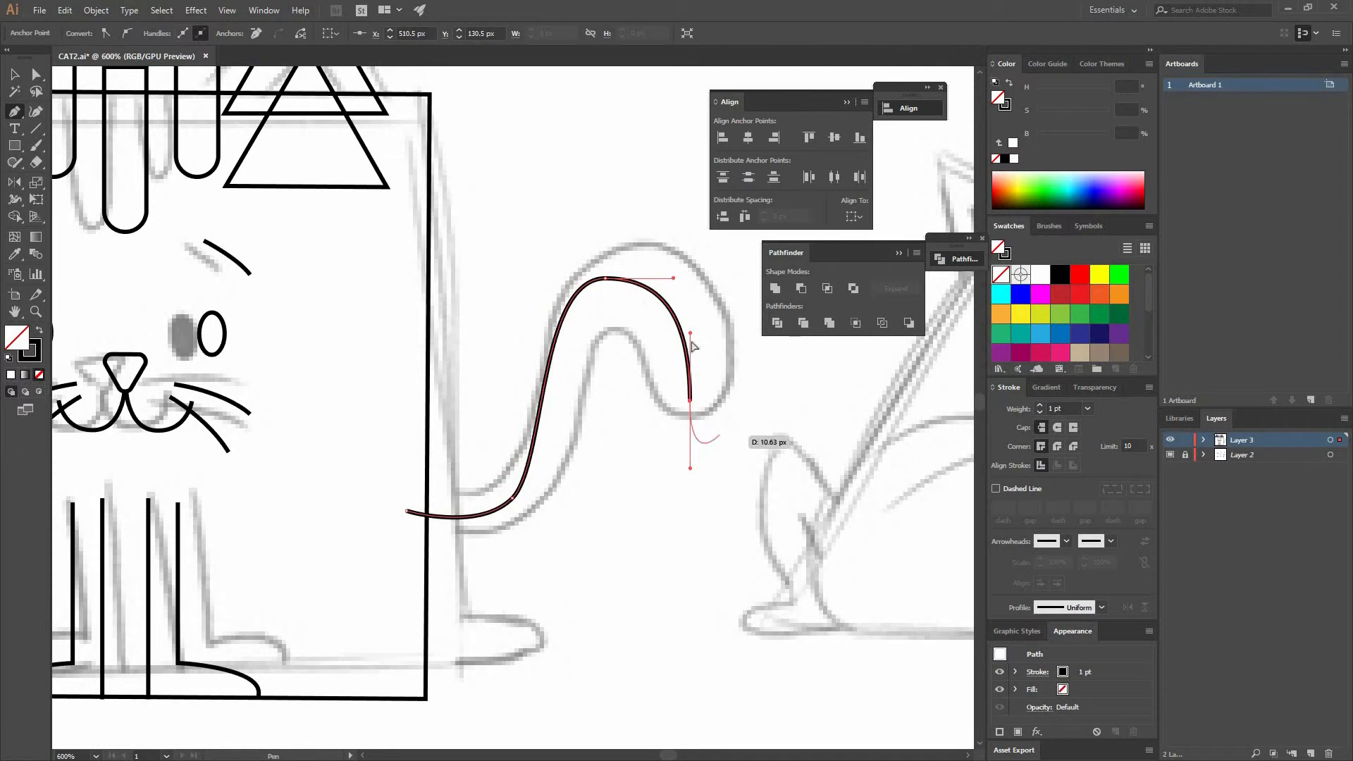
pyautogui.hotkey('ctrl', 'z')
pyautogui.moveTo(634, 270); pyautogui.dragTo(729, 278)
pyautogui.click(685, 414)
pyautogui.press('v')
pyautogui.click(715, 458)
# - Draw a small rectangle for the back paw at the body's lower right and round its outer top corner
pyautogui.moveTo(383, 609); pyautogui.dragTo(733, 447)
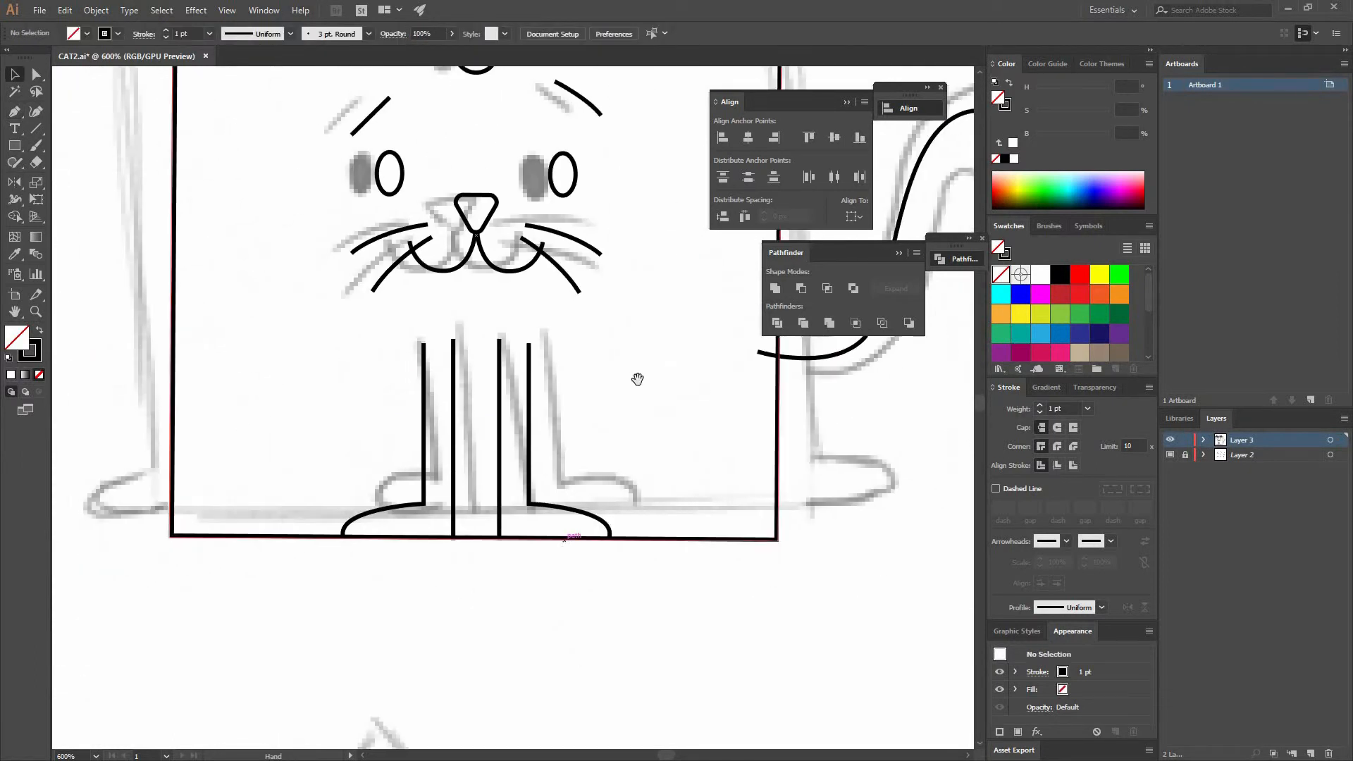
pyautogui.moveTo(501, 453); pyautogui.dragTo(371, 459)
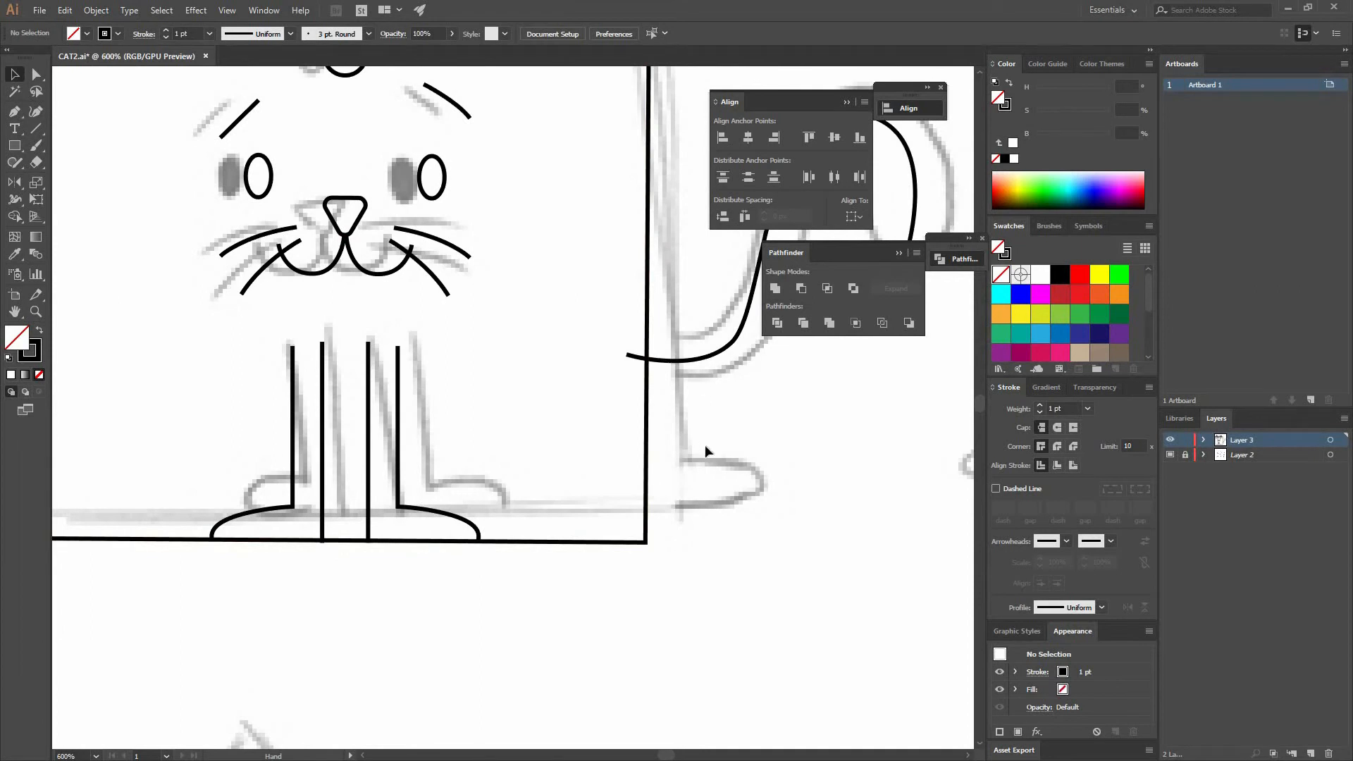
pyautogui.click(15, 148)
pyautogui.moveTo(645, 542); pyautogui.dragTo(674, 563)
pyautogui.press('a')
pyautogui.press('v')
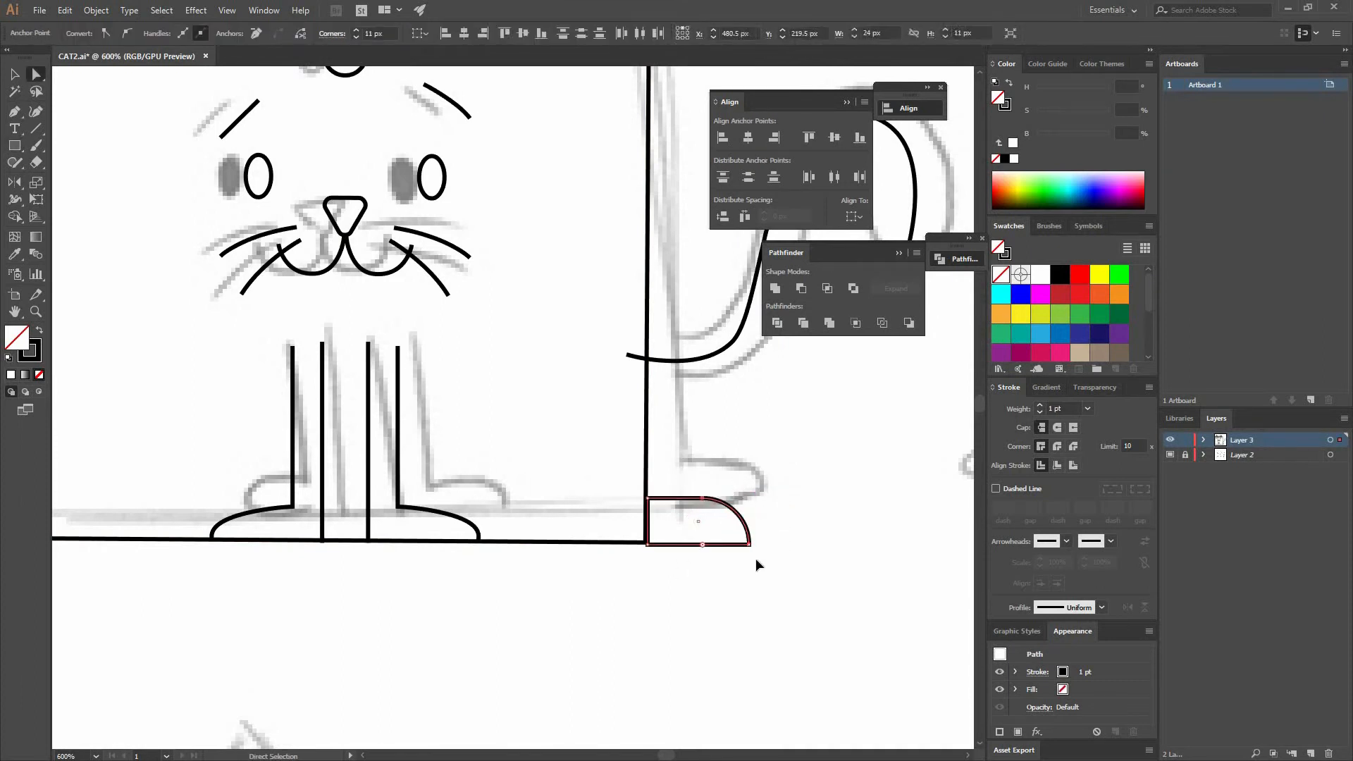
# - Align the paw's bottom to the square body's bottom edge and nudge it left against the body
pyautogui.click(766, 565)
pyautogui.click(707, 528)
pyautogui.moveTo(726, 545); pyautogui.dragTo(650, 421)
pyautogui.click(649, 420)
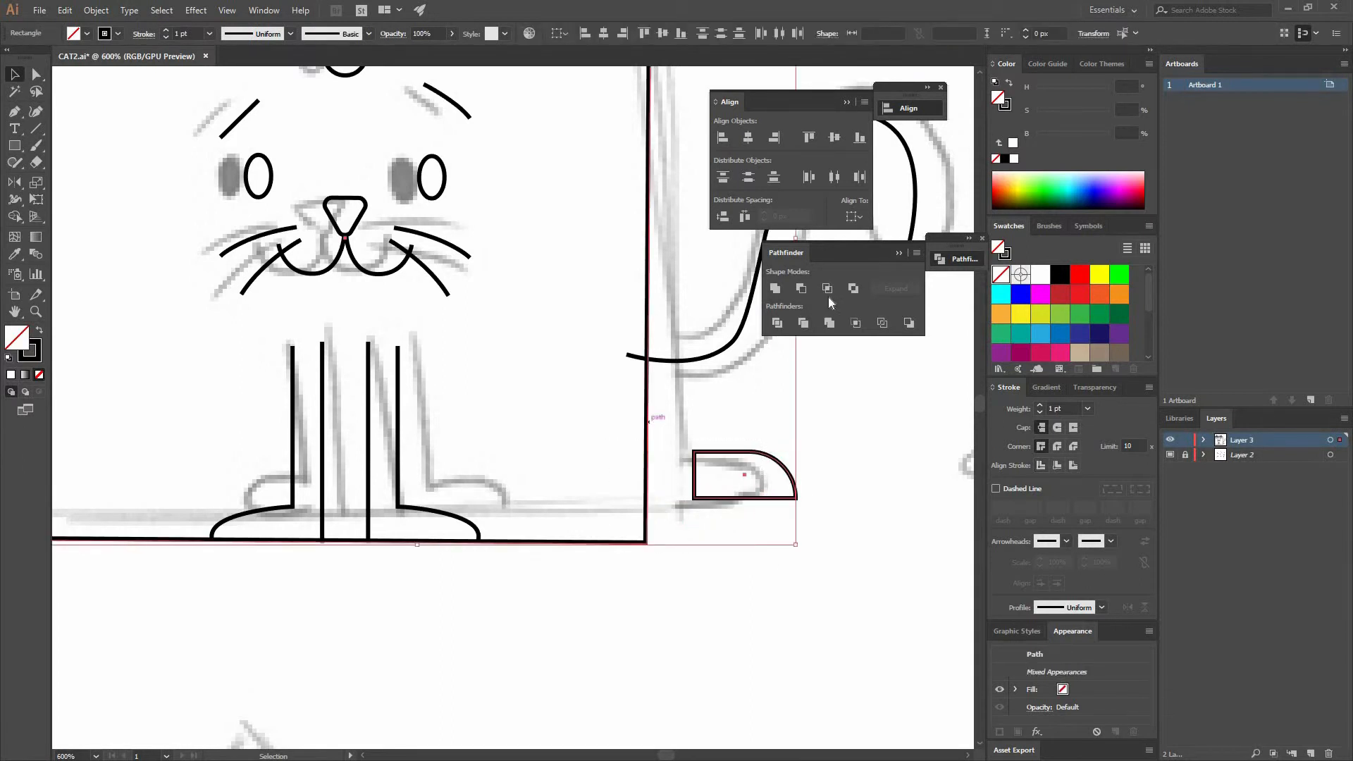
pyautogui.click(860, 138)
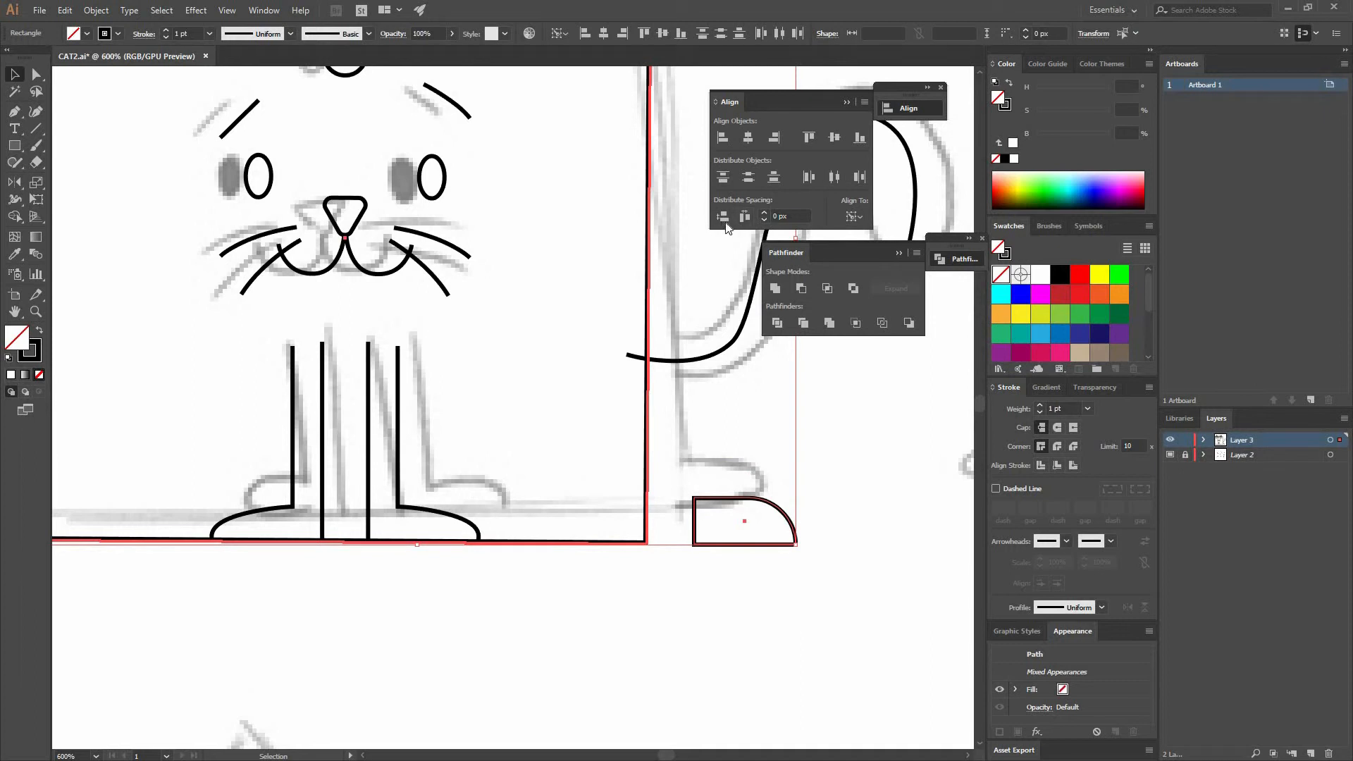
pyautogui.hotkey('shift', 'Left')
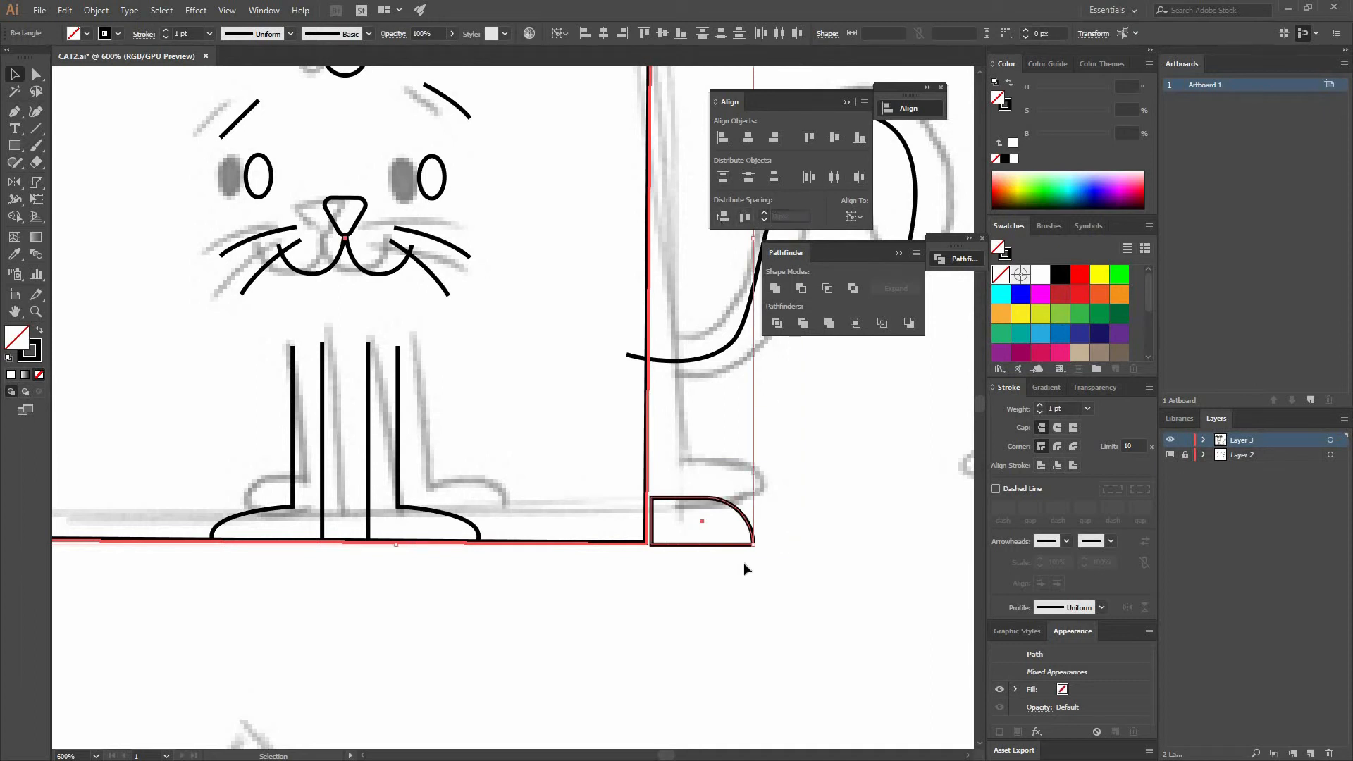
pyautogui.click(743, 560)
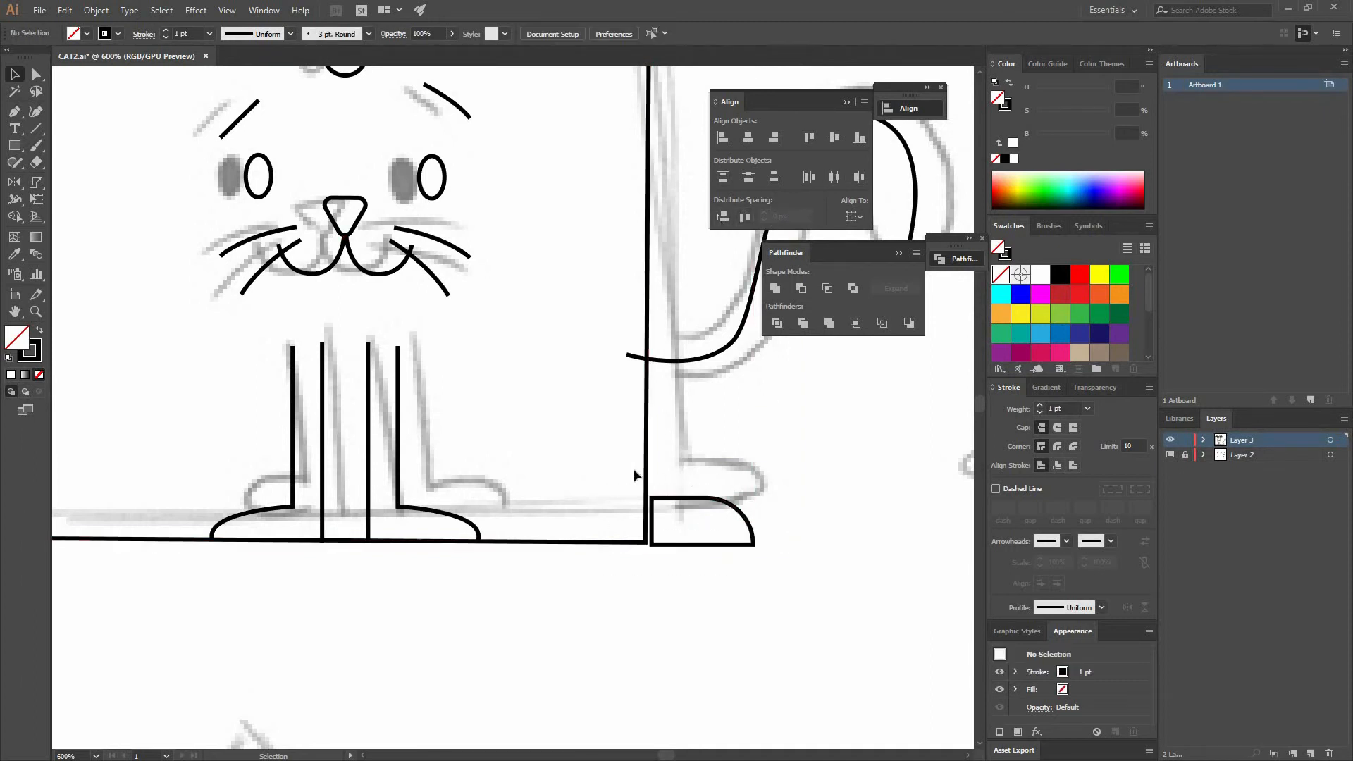
# - Nudge the square body three steps right and three steps down so it overlaps the back paw
pyautogui.moveTo(613, 483); pyautogui.dragTo(558, 425)
pyautogui.hotkey('ctrl', '+')
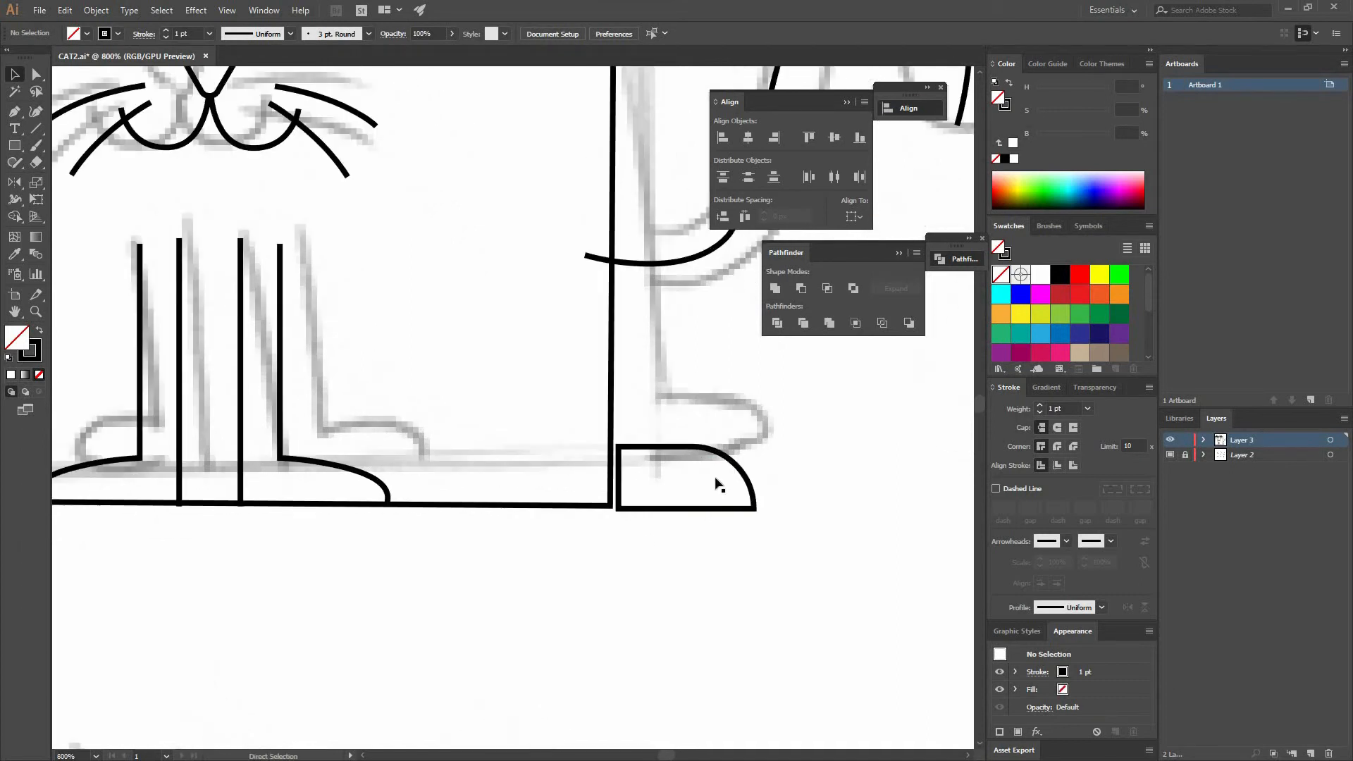
pyautogui.hotkey('ctrl', '+')
pyautogui.hotkey('ctrl', '+')
pyautogui.moveTo(711, 463); pyautogui.dragTo(731, 457)
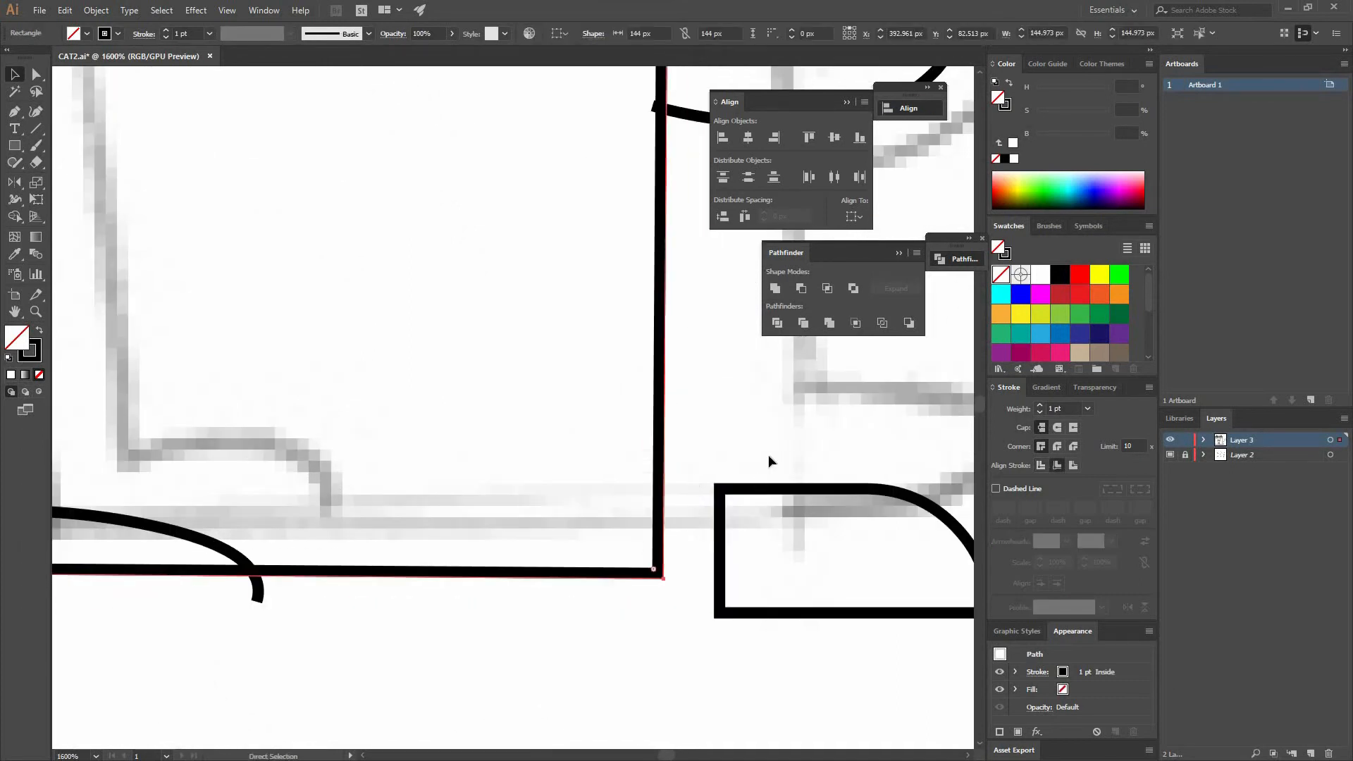
pyautogui.press('Right')
pyautogui.press('Right')
pyautogui.press('Right')
pyautogui.press('Right')
pyautogui.press('Down')
pyautogui.press('Down')
pyautogui.press('Down')
pyautogui.moveTo(733, 615); pyautogui.dragTo(700, 604)
pyautogui.keyDown('shift'); pyautogui.click(704, 426); pyautogui.keyUp('shift')
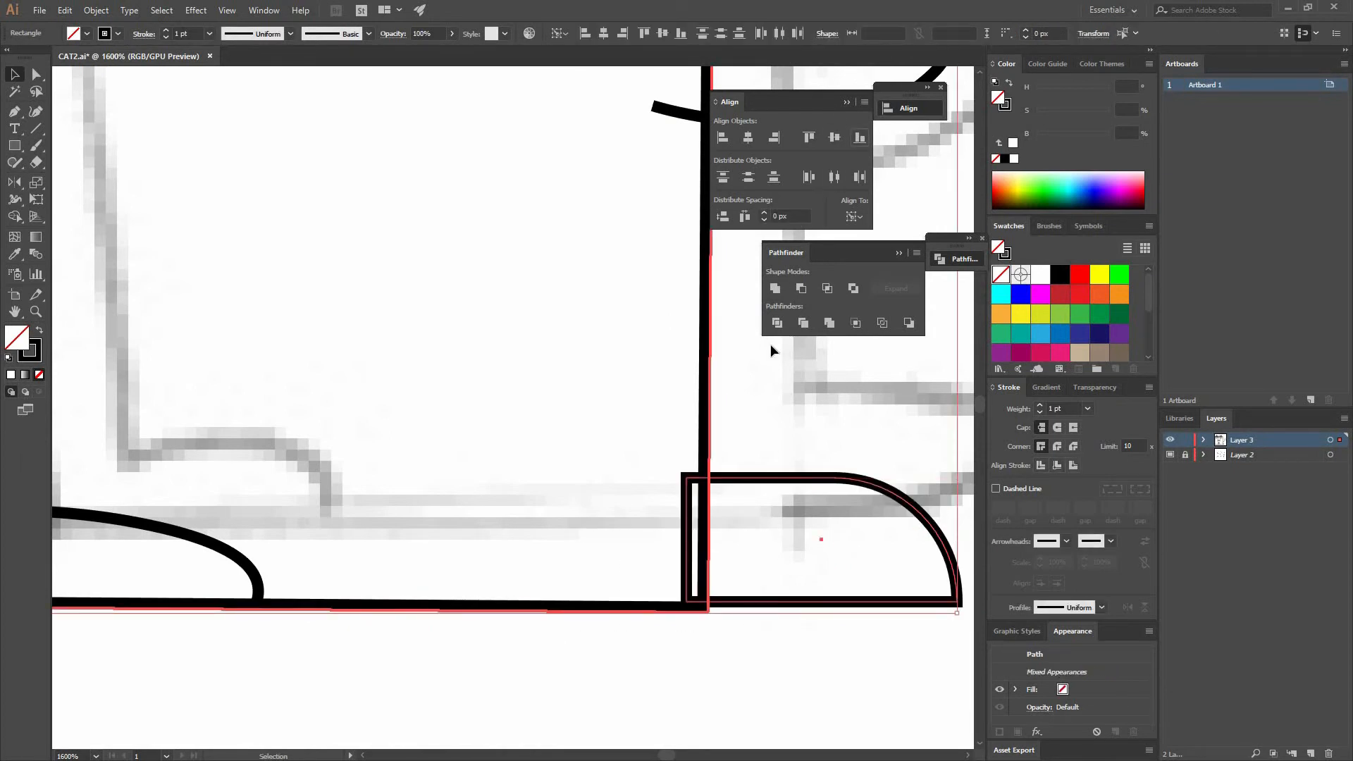
pyautogui.click(742, 642)
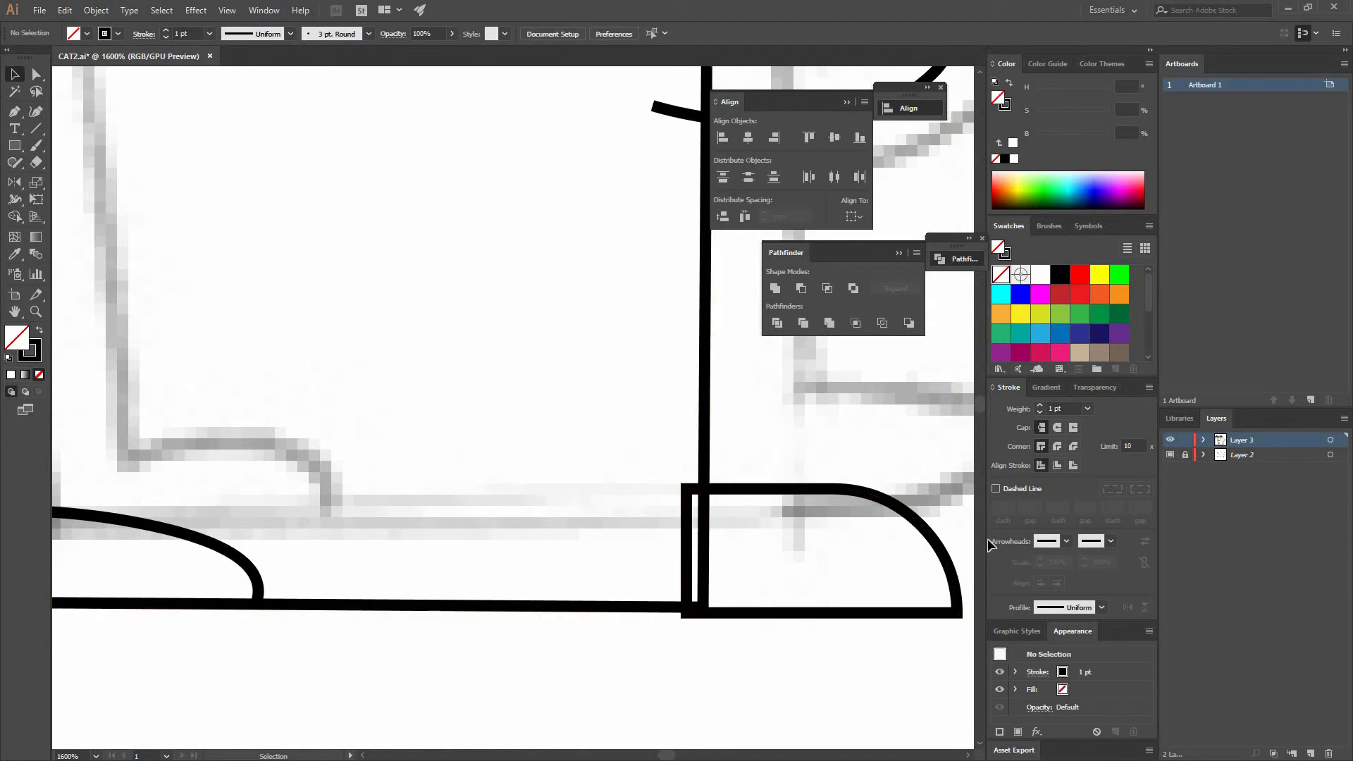
# - Select the paw and the square body and swap fill and stroke to fill them solid black
pyautogui.click(815, 485)
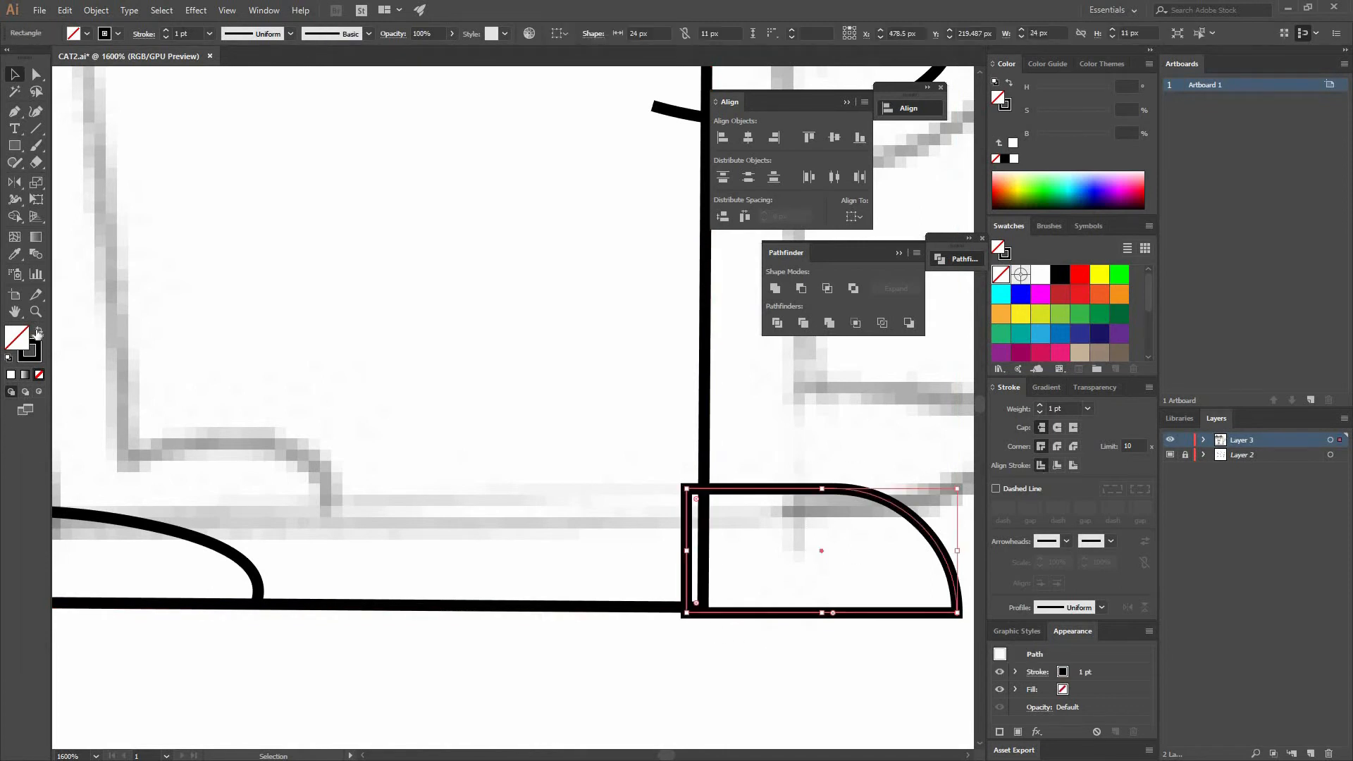
pyautogui.click(705, 429)
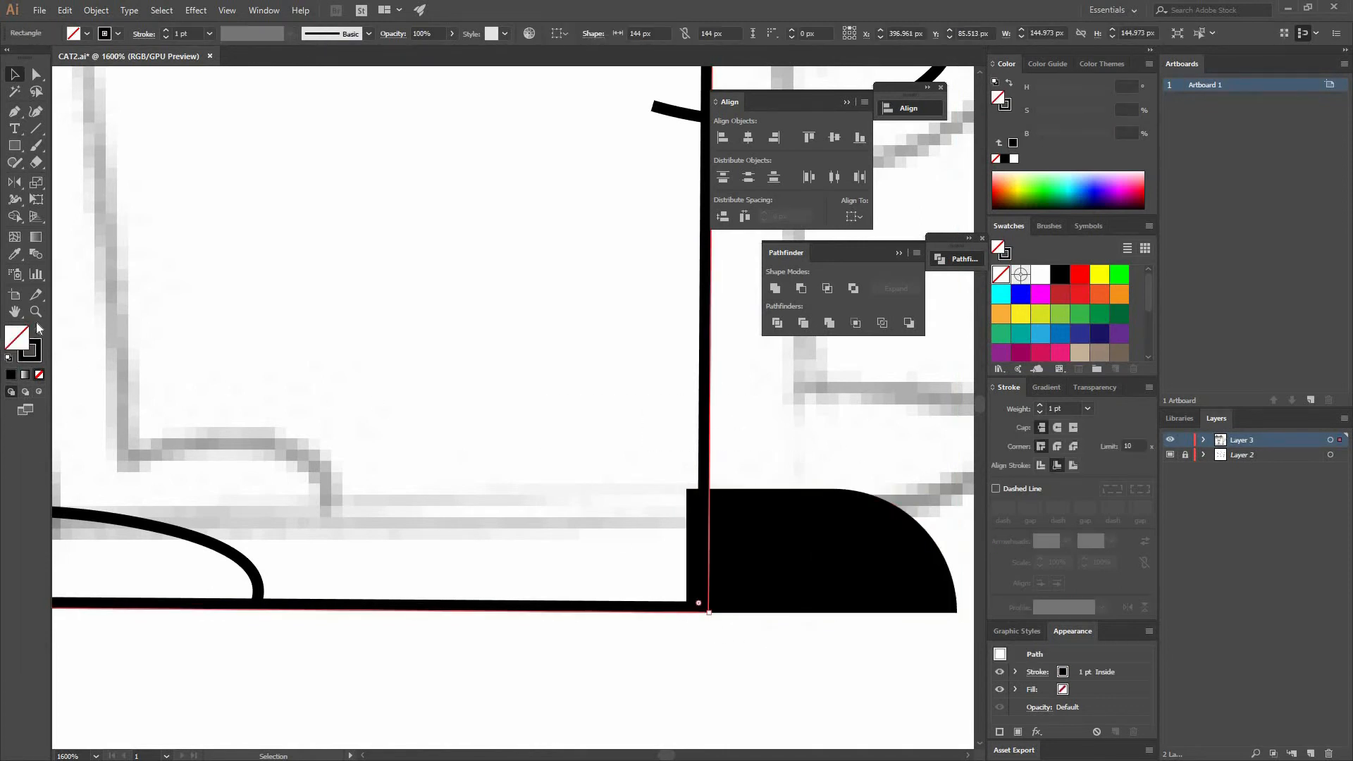
pyautogui.hotkey('shift', 'x')
pyautogui.click(724, 652)
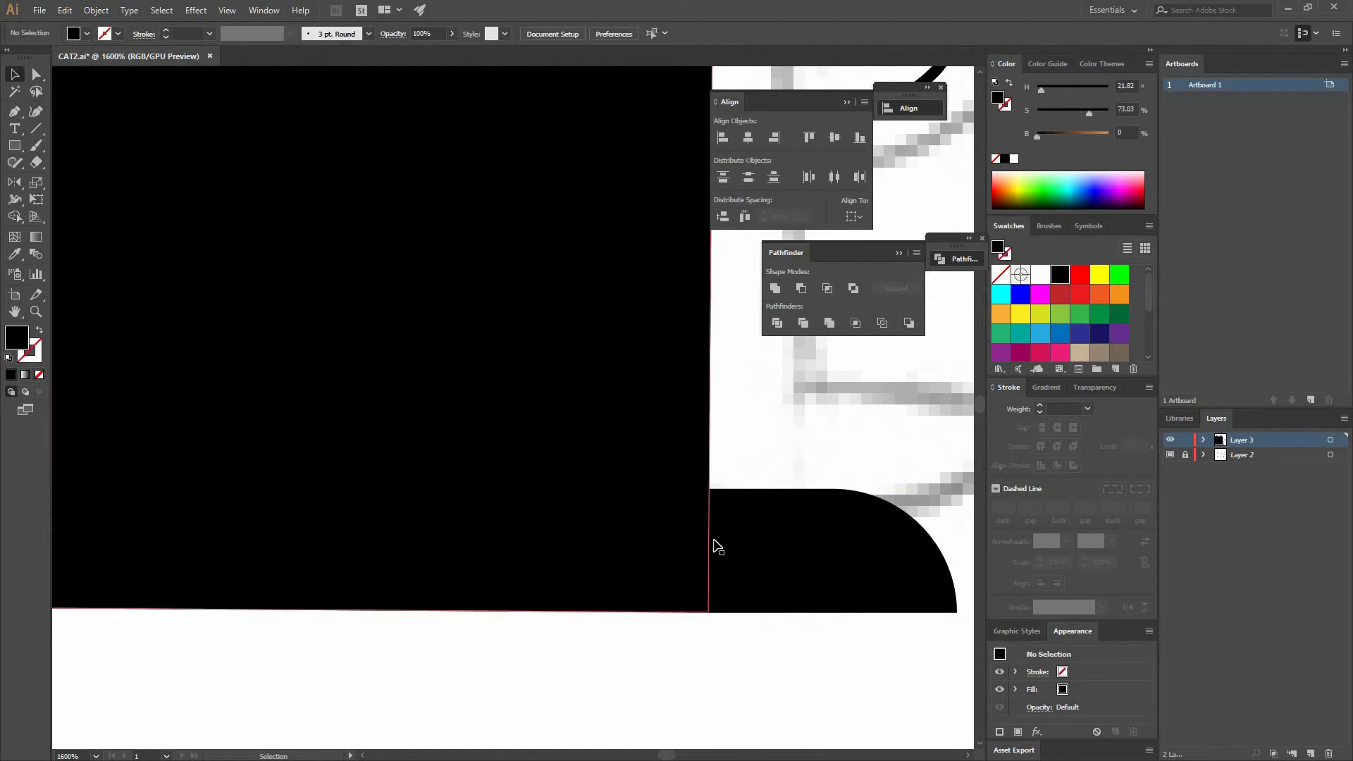
pyautogui.hotkey('ctrl', '-')
pyautogui.hotkey('ctrl', '-')
pyautogui.hotkey('ctrl', '-')
pyautogui.hotkey('ctrl', '-')
pyautogui.hotkey('ctrl', '-')
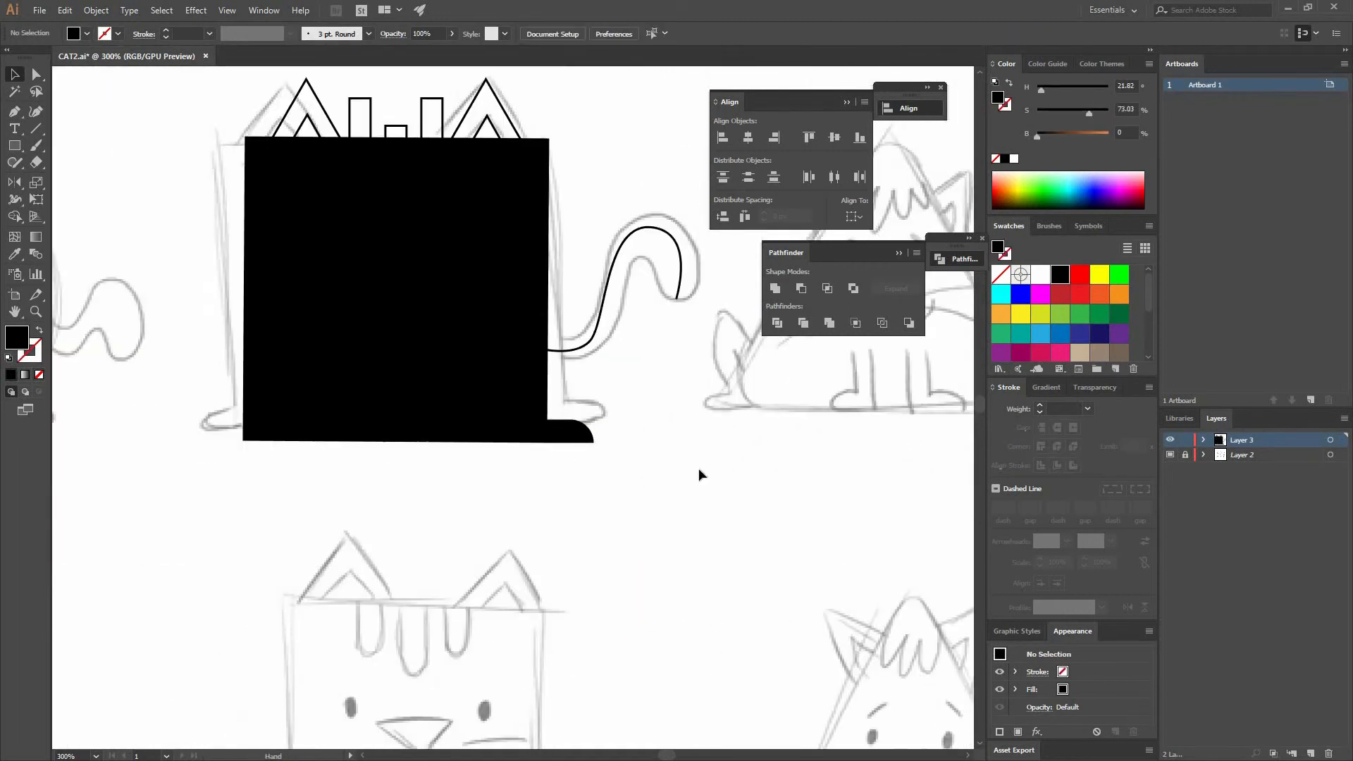
pyautogui.moveTo(575, 435); pyautogui.dragTo(699, 459)
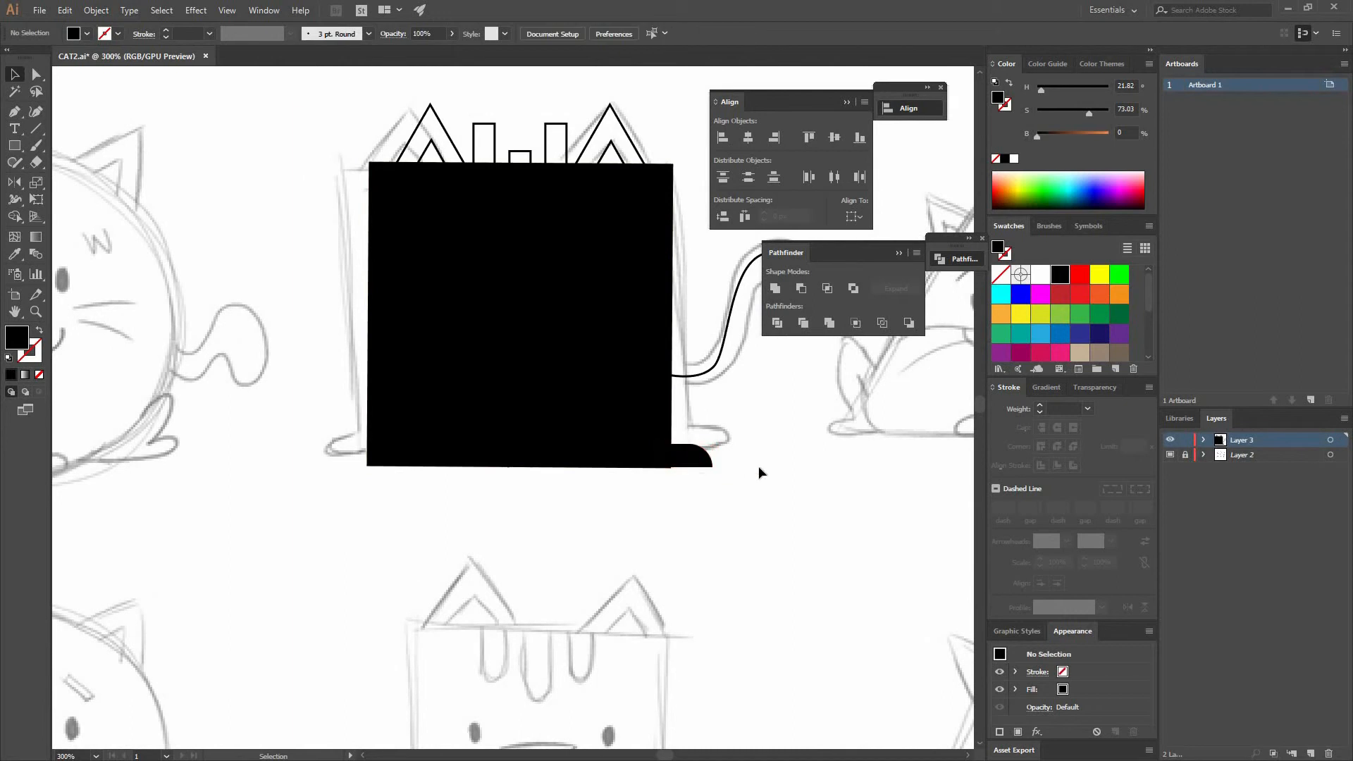
# - Duplicate the back paw to the body's lower left corner as a front paw
pyautogui.click(797, 478)
pyautogui.moveTo(703, 464); pyautogui.dragTo(360, 480)
pyautogui.click(796, 488)
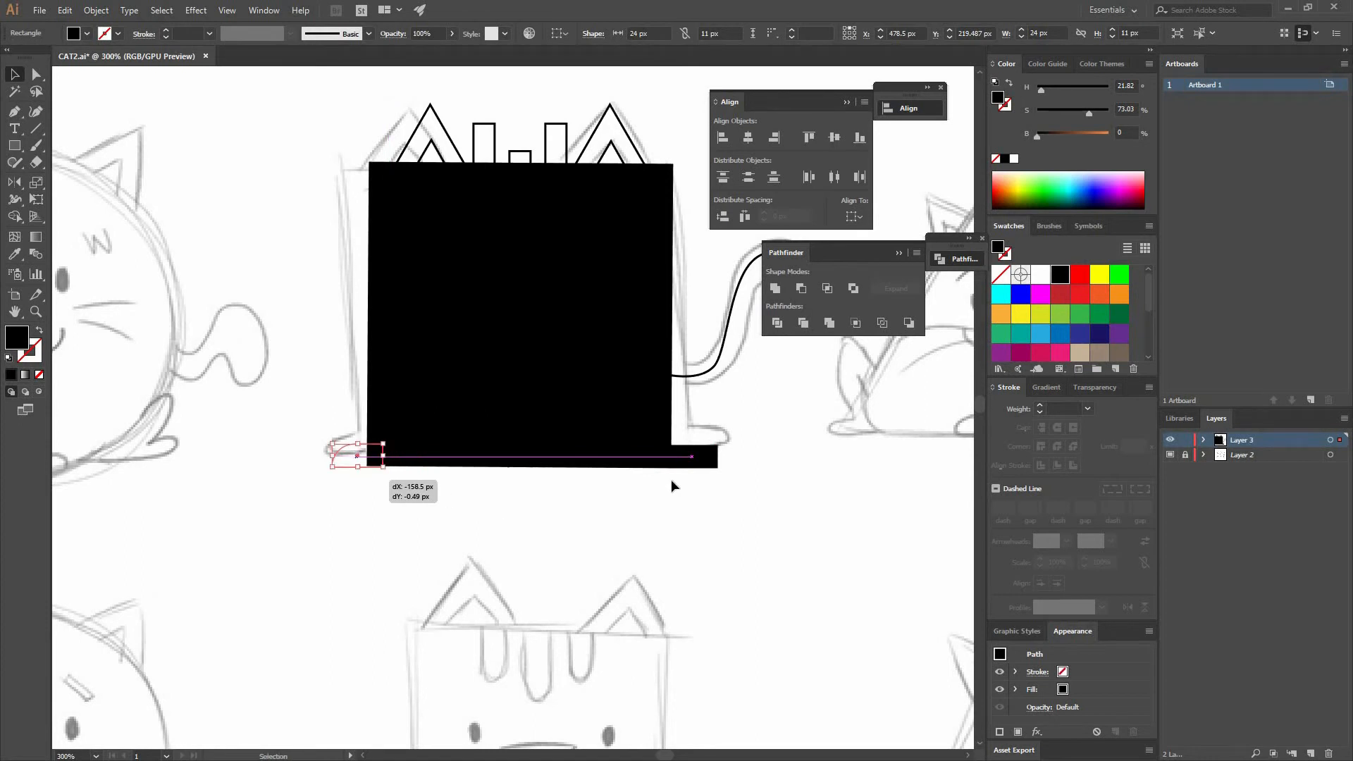
pyautogui.keyDown('shift'); pyautogui.click(703, 458); pyautogui.keyUp('shift')
pyautogui.keyDown('shift'); pyautogui.click(523, 411); pyautogui.keyUp('shift')
pyautogui.hotkey('shift', 'm')
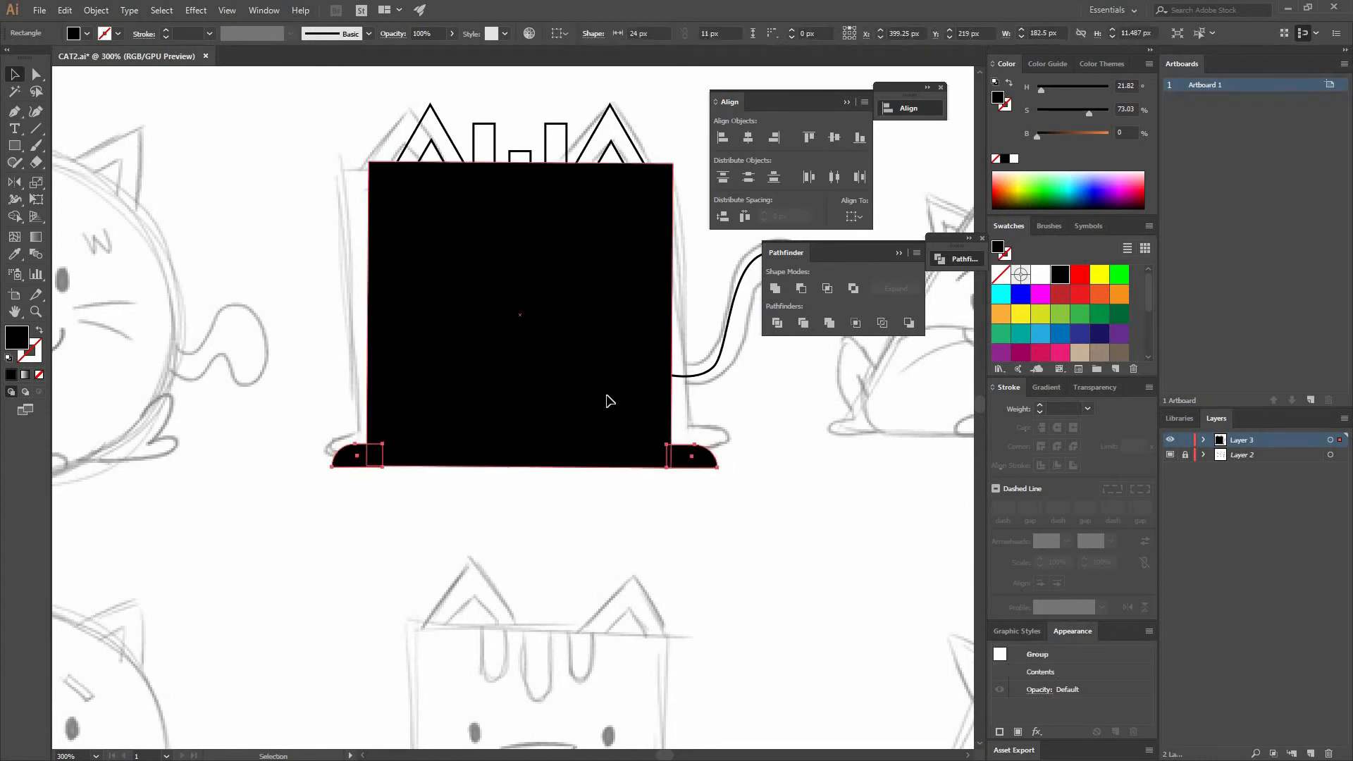
pyautogui.press('v')
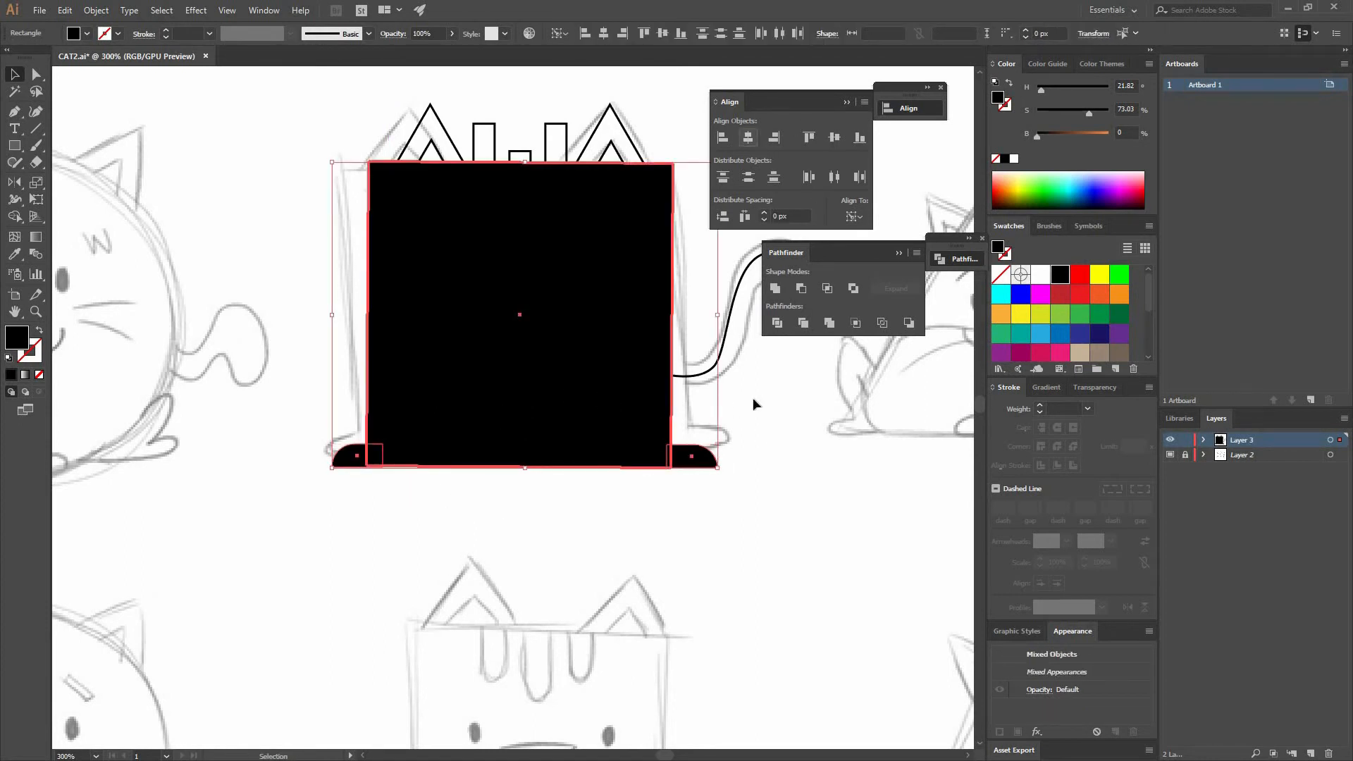
pyautogui.click(756, 498)
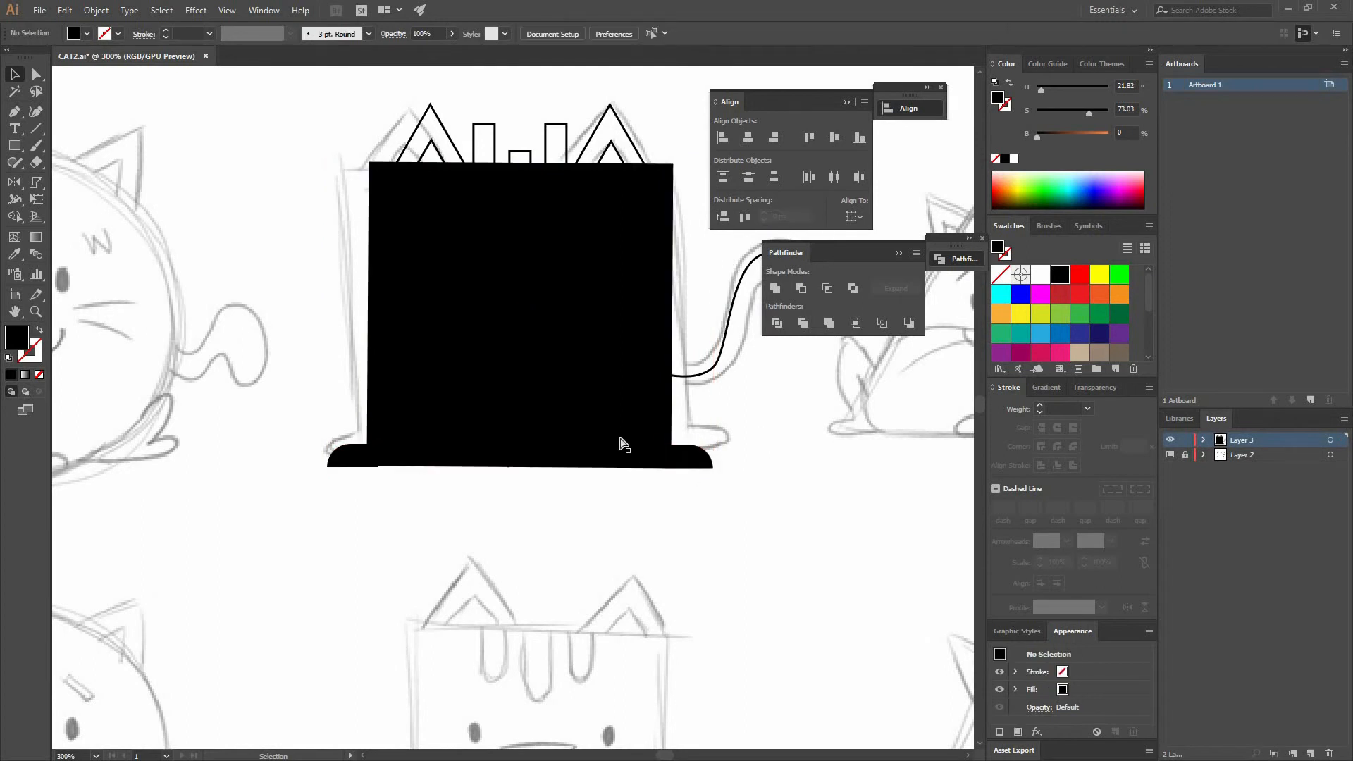
# - Enter the paw group and move the front paw so it sits flush against the body's bottom-left corner
pyautogui.hotkey('ctrl', '+')
pyautogui.hotkey('ctrl', '+')
pyautogui.hotkey('ctrl', '+')
pyautogui.hotkey('ctrl', '+')
pyautogui.scroll(-3, 717, 354)
pyautogui.hscroll(-5, 548, 489)
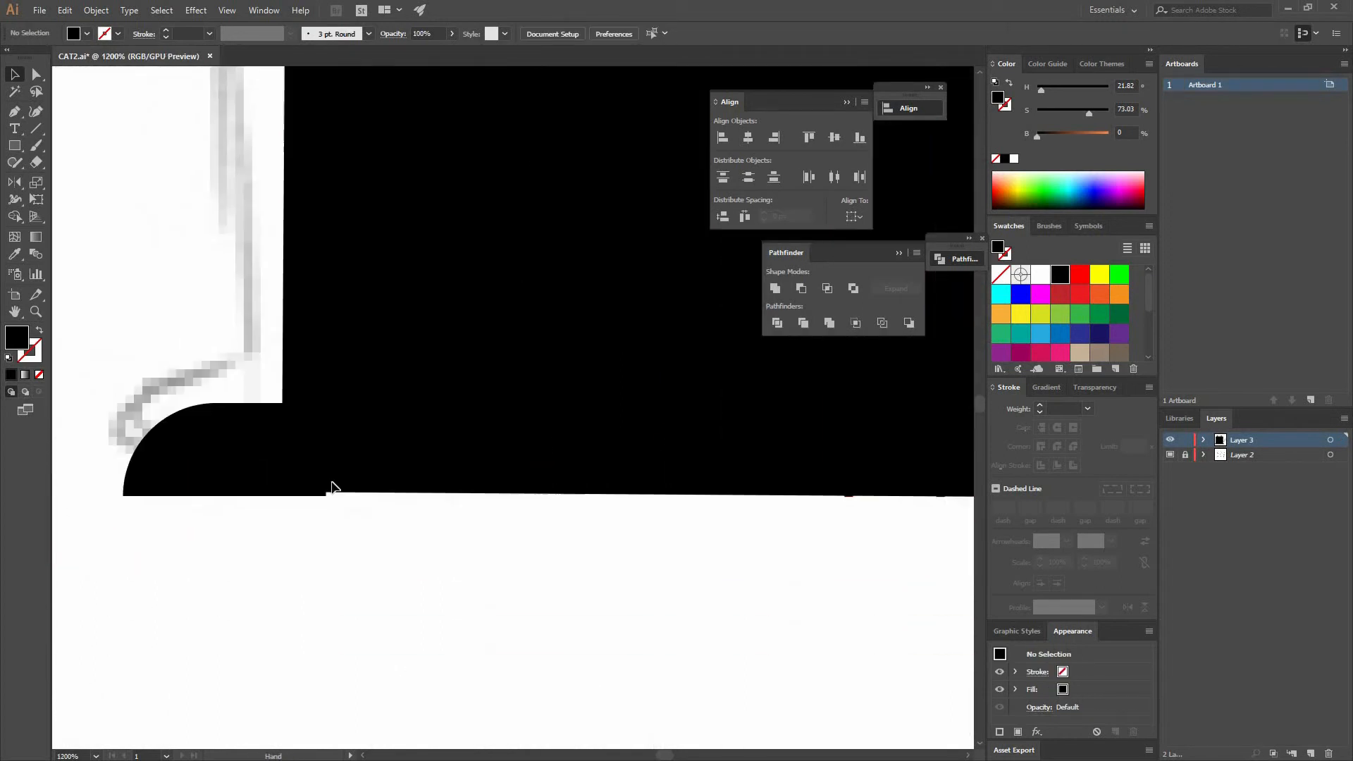
pyautogui.doubleClick(300, 450)
pyautogui.moveTo(302, 448); pyautogui.dragTo(326, 454)
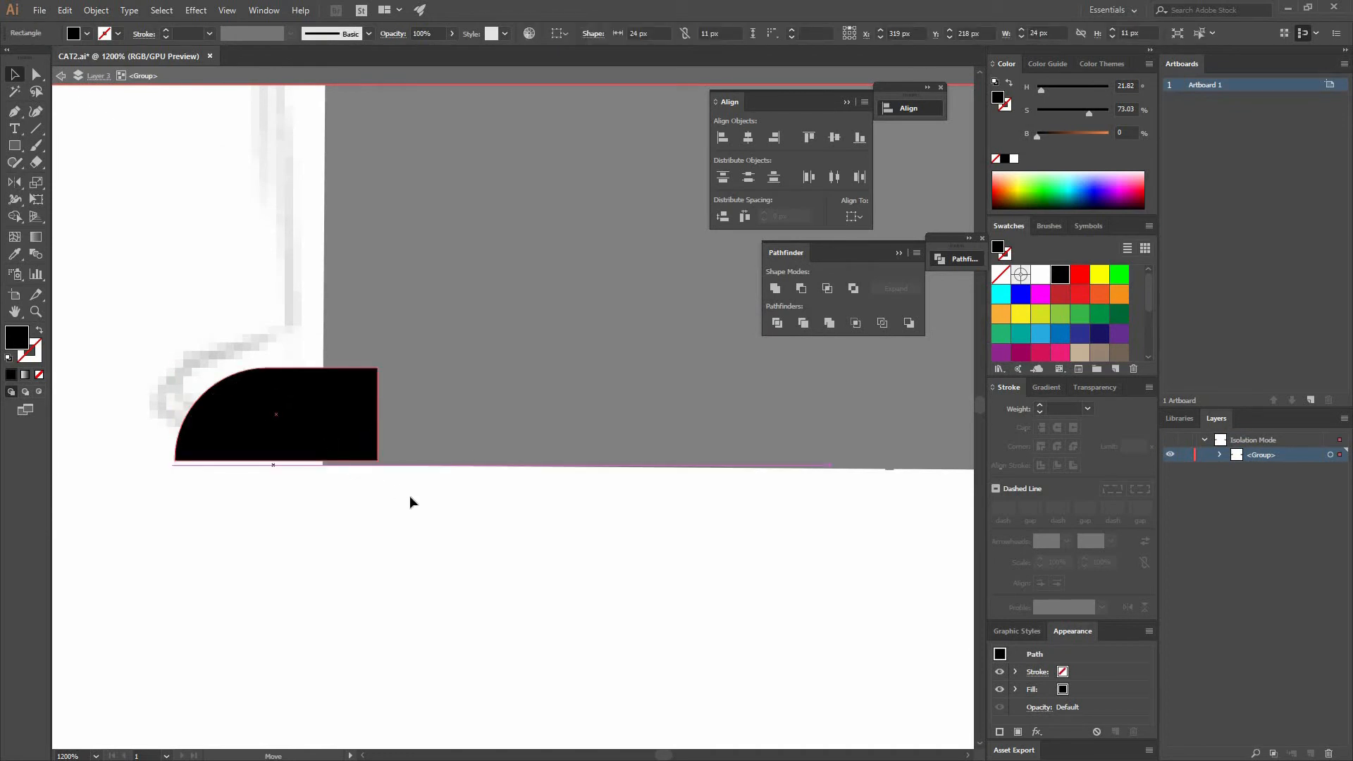
pyautogui.click(450, 496)
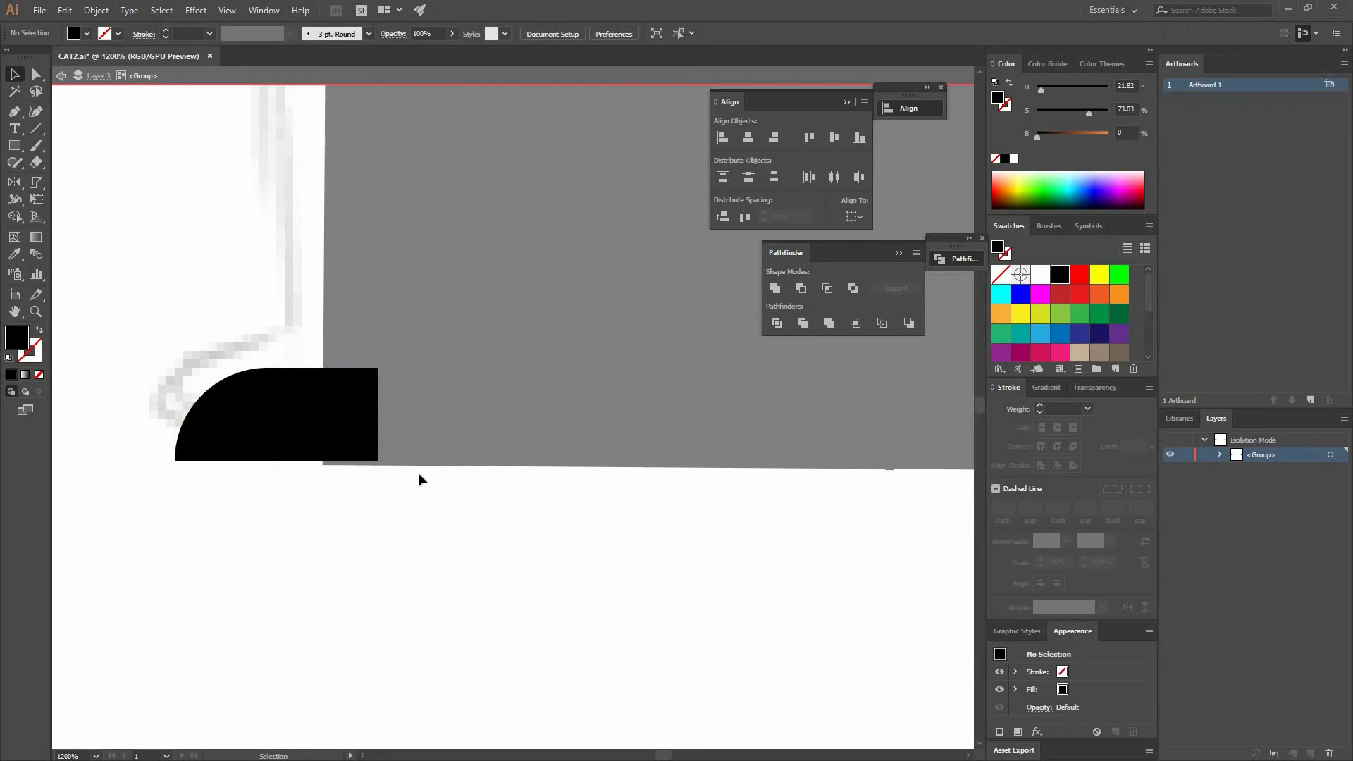
# - Turn off Snap to Pixel with the front paw selected
pyautogui.click(371, 450)
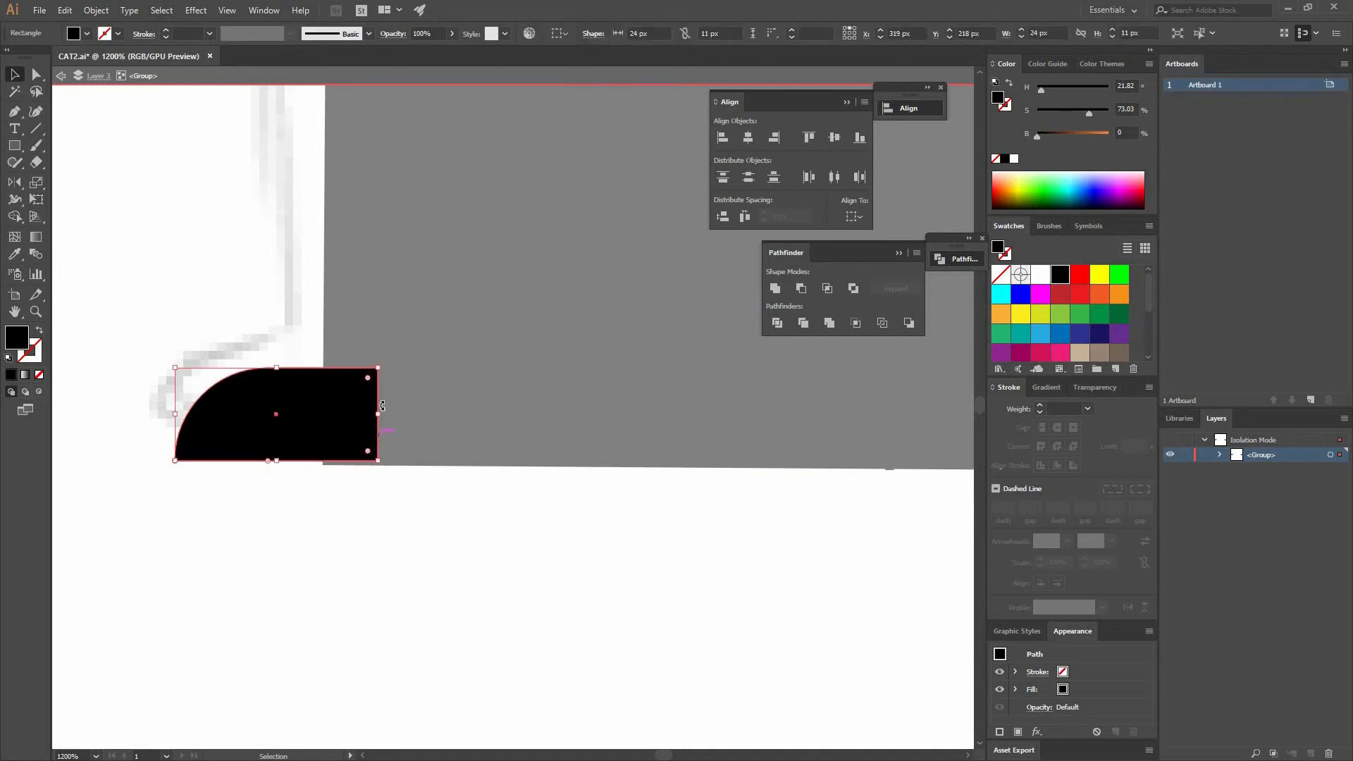
pyautogui.hotkey('ctrl', '=')
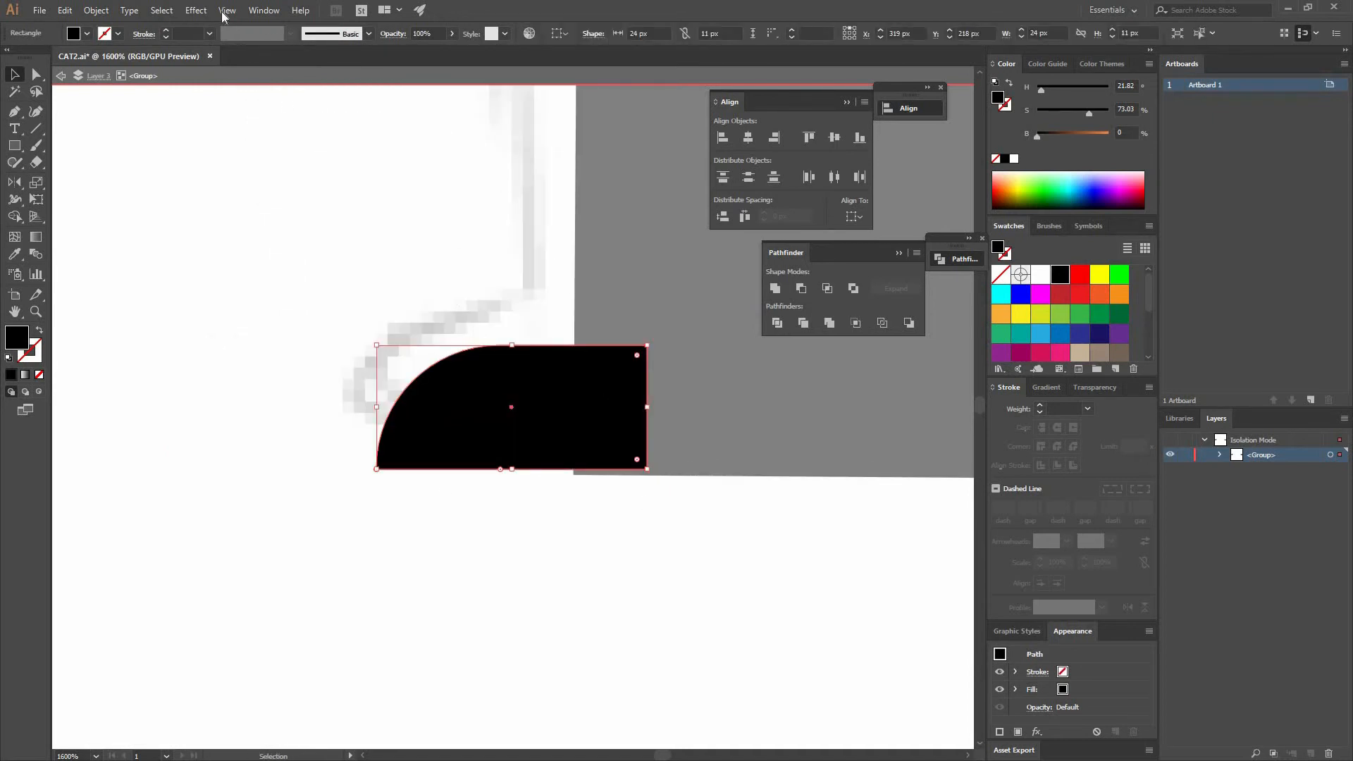
pyautogui.click(196, 10)
pyautogui.moveTo(227, 10)
pyautogui.click(260, 530)
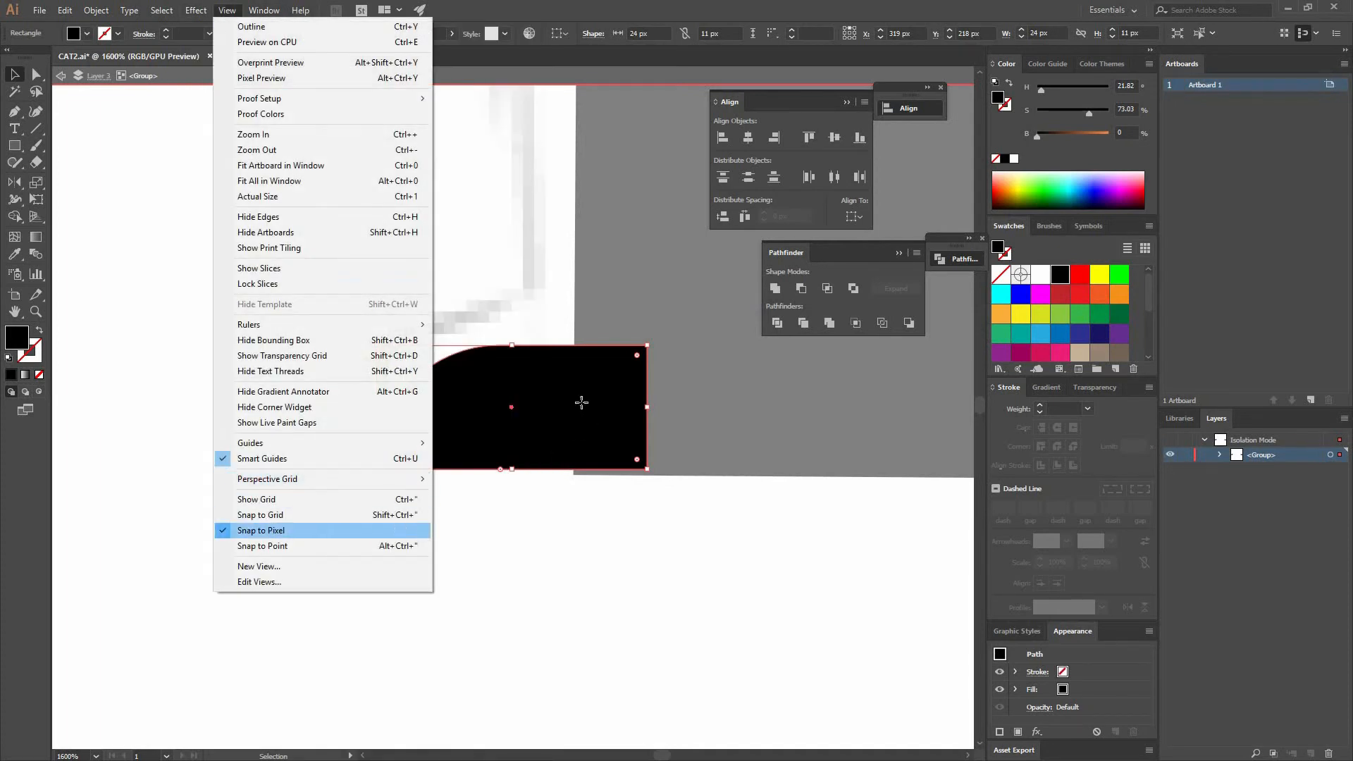
# - Move the front paw down half a pixel so its bottom lines up with the body
pyautogui.moveTo(589, 407); pyautogui.dragTo(582, 412)
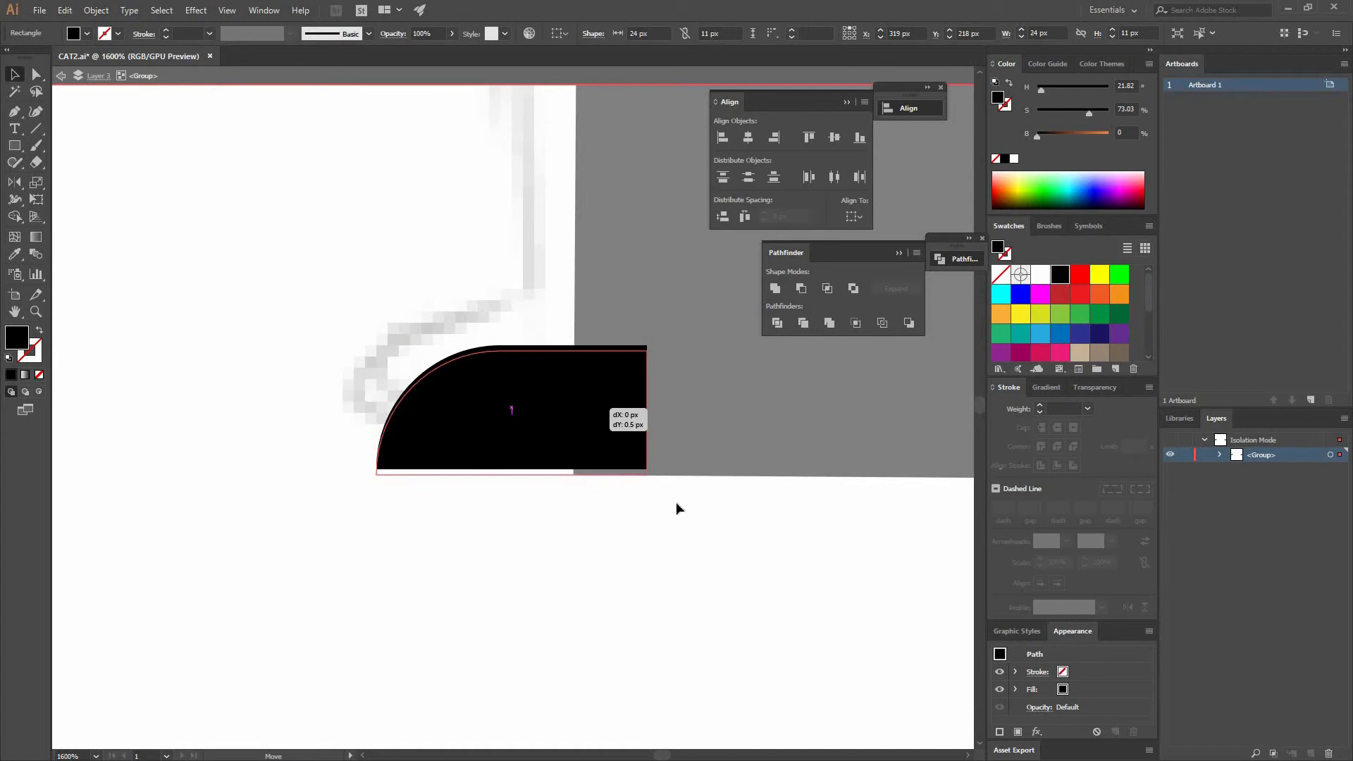
pyautogui.click(700, 537)
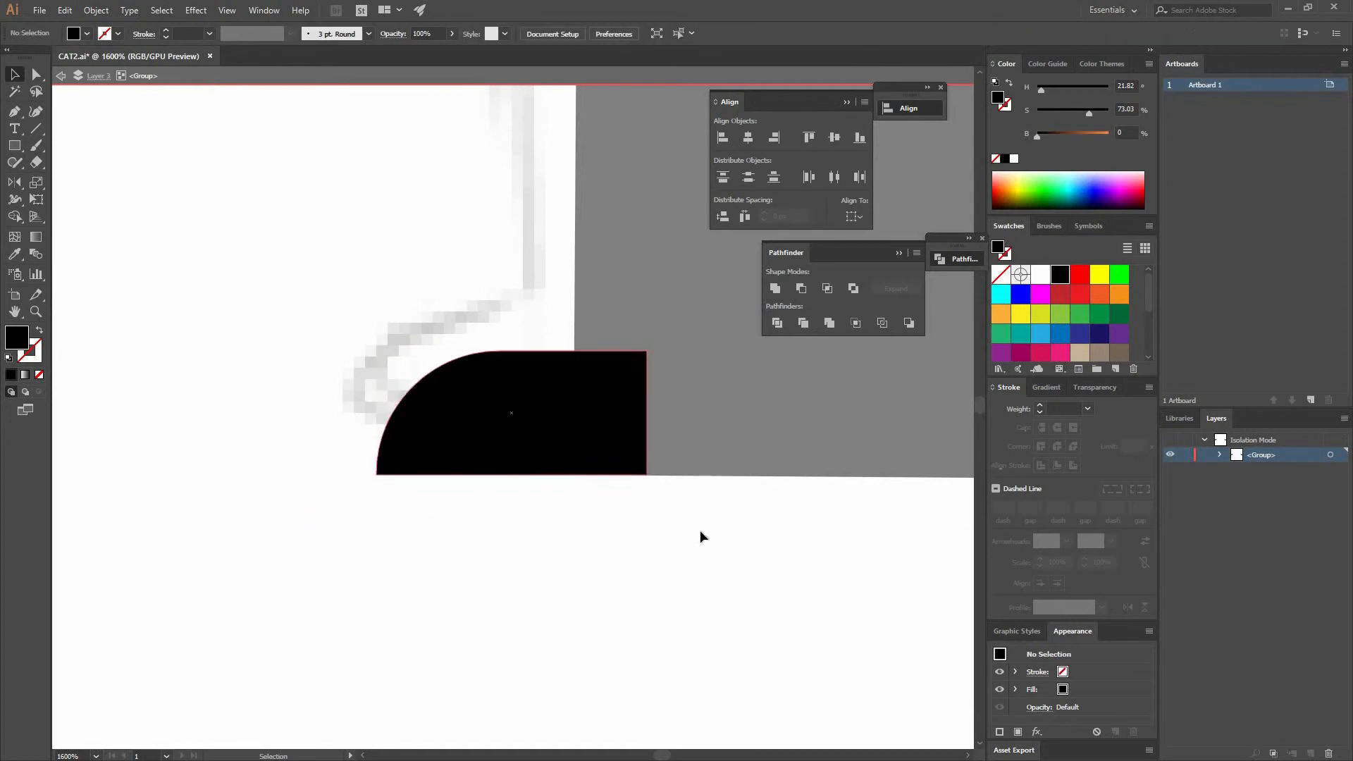
# - Zoom out and exit isolation mode to return to the whole cat
pyautogui.hotkey('ctrl', '-')
pyautogui.hotkey('ctrl', '-')
pyautogui.hotkey('ctrl', '-')
pyautogui.hotkey('ctrl', '-')
pyautogui.hotkey('ctrl', '-')
pyautogui.hotkey('ctrl', '-')
pyautogui.doubleClick(695, 470)
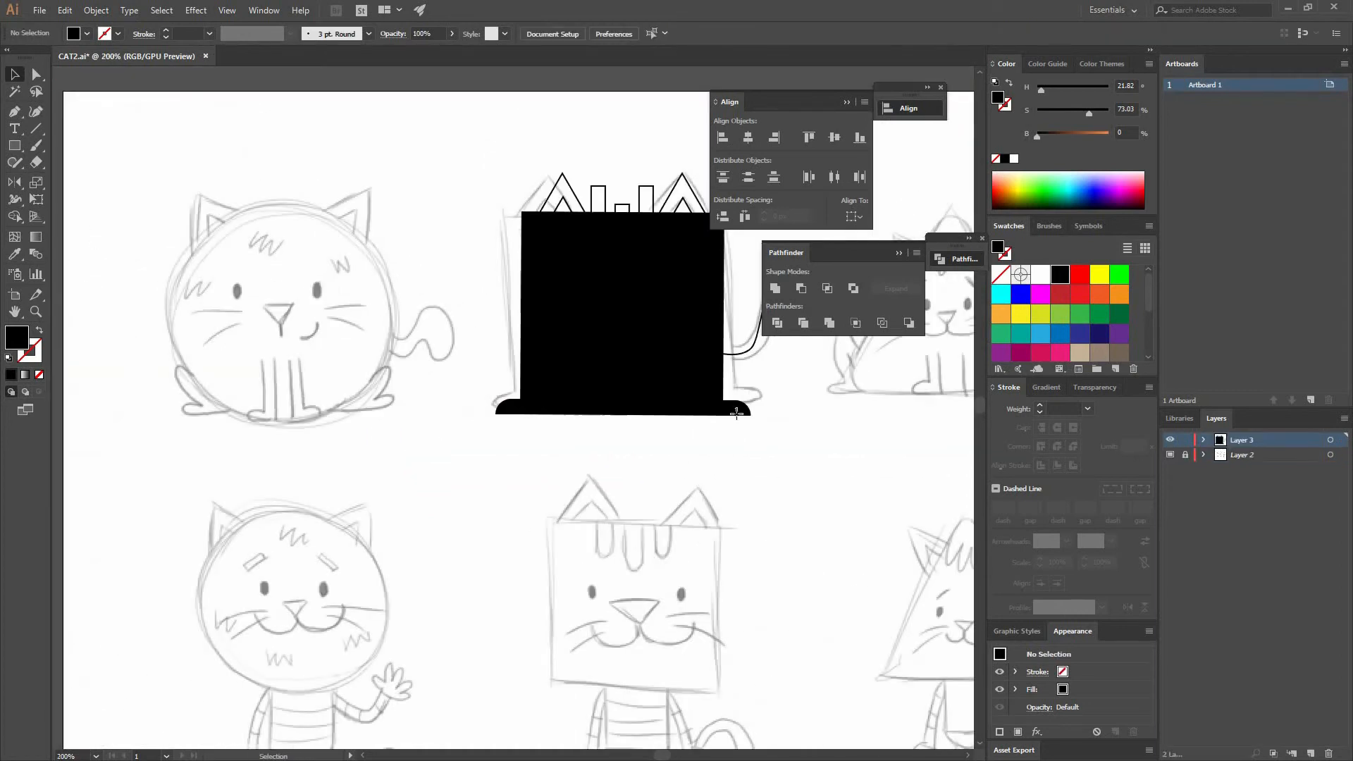
pyautogui.click(714, 381)
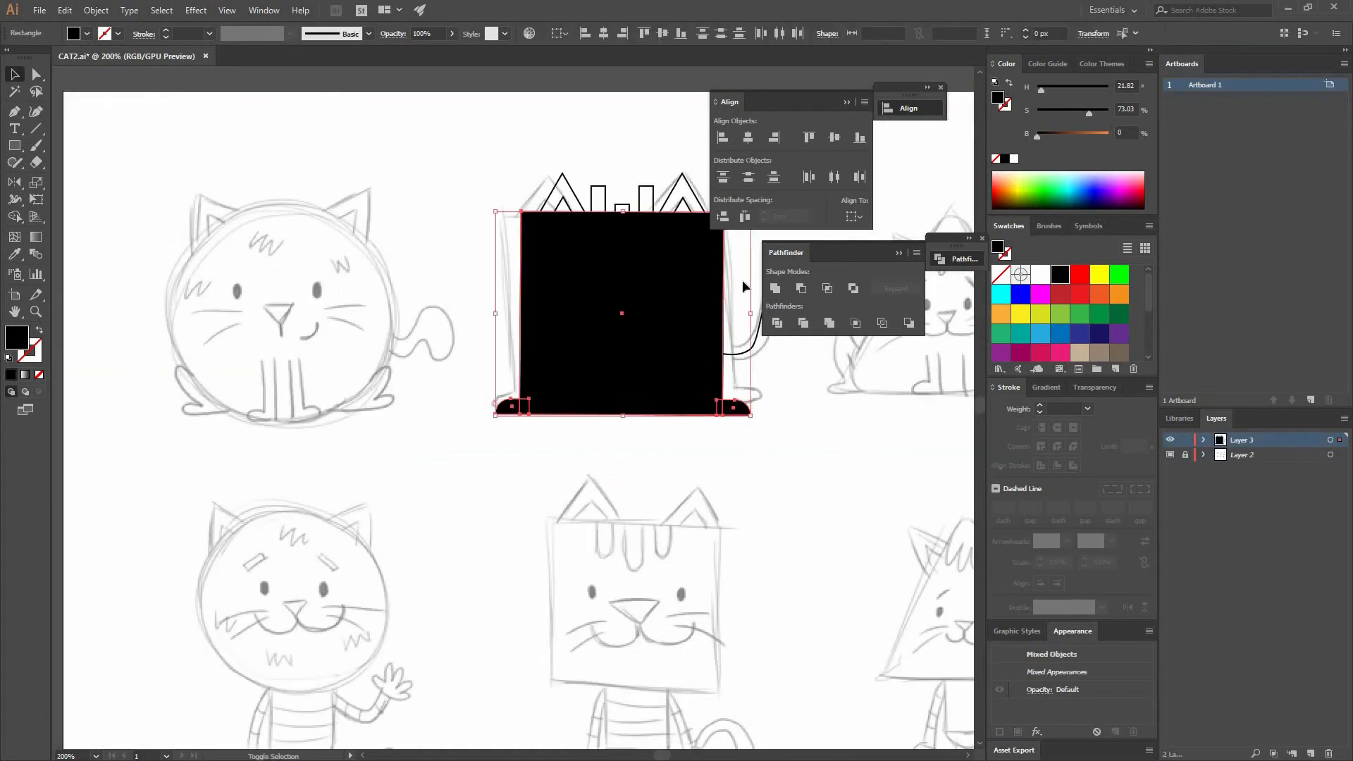
pyautogui.click(675, 465)
pyautogui.moveTo(641, 442); pyautogui.dragTo(539, 467)
pyautogui.click(638, 433)
pyautogui.keyDown('shift'); pyautogui.click(612, 404); pyautogui.keyUp('shift')
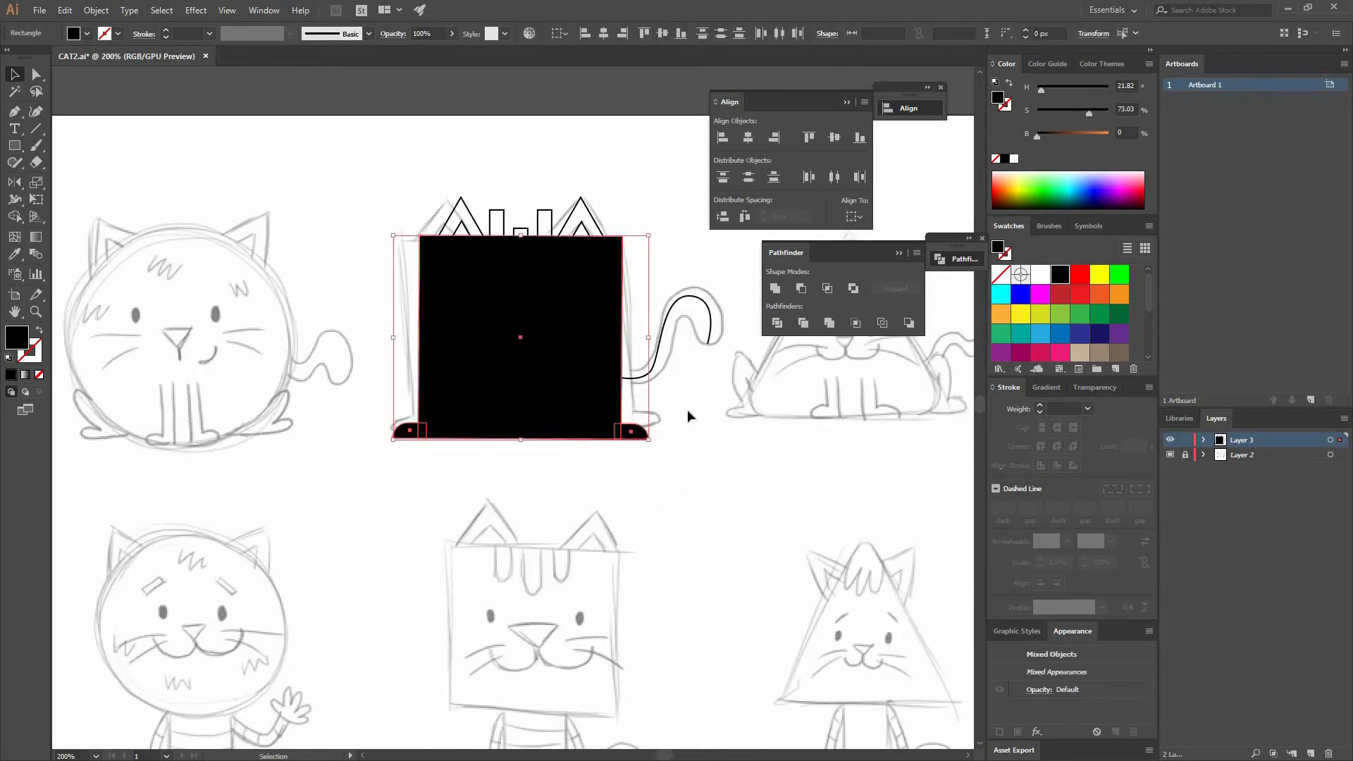
pyautogui.click(649, 451)
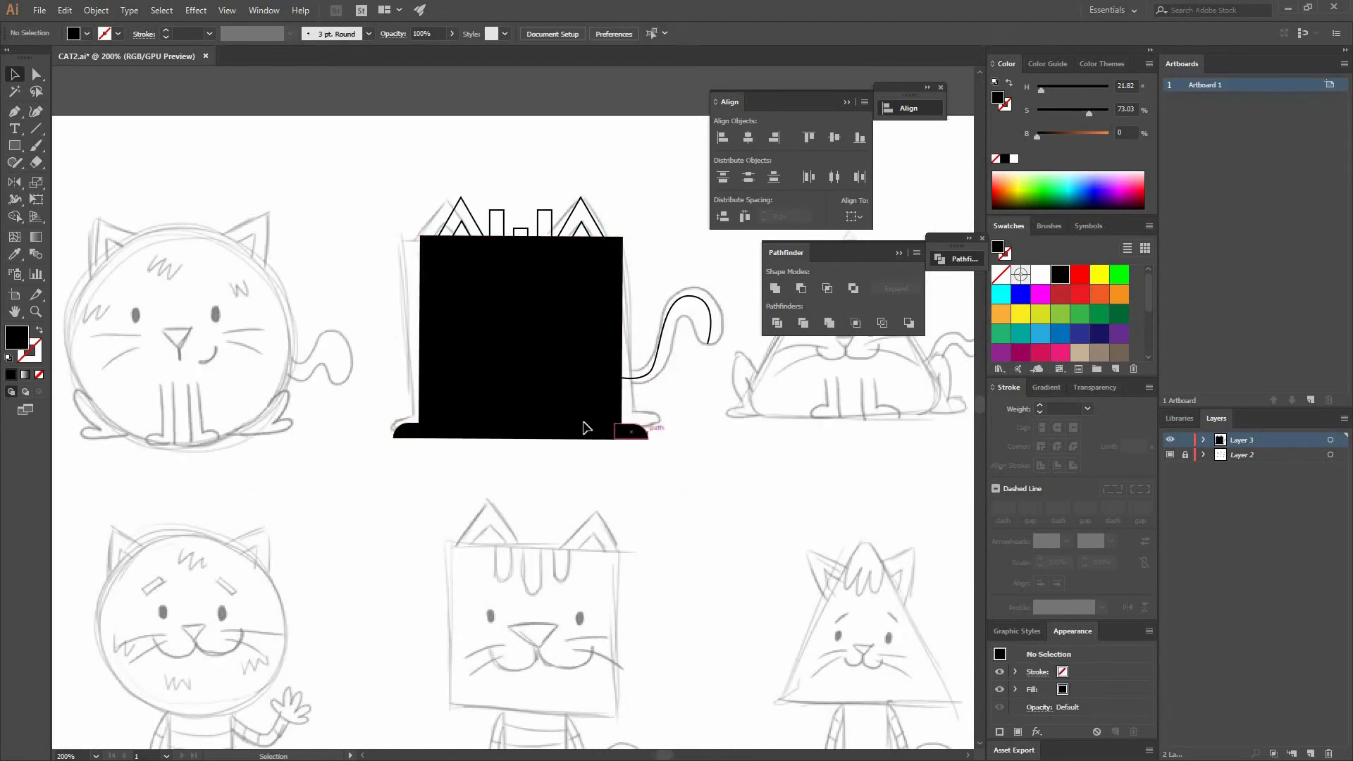
# - Undo the last move and swap the body group's fill and stroke back to a black outline
pyautogui.hotkey('ctrl', 'z')
pyautogui.click(39, 331)
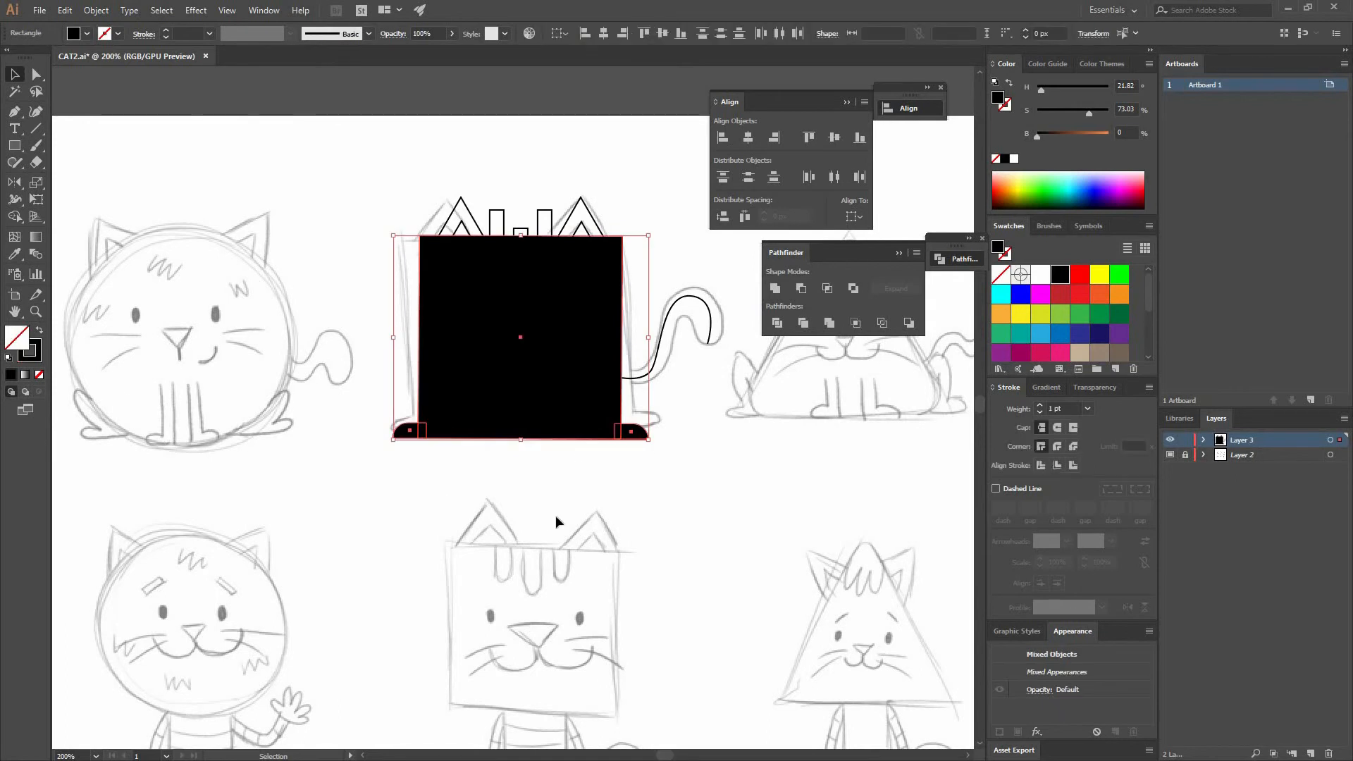
pyautogui.click(779, 425)
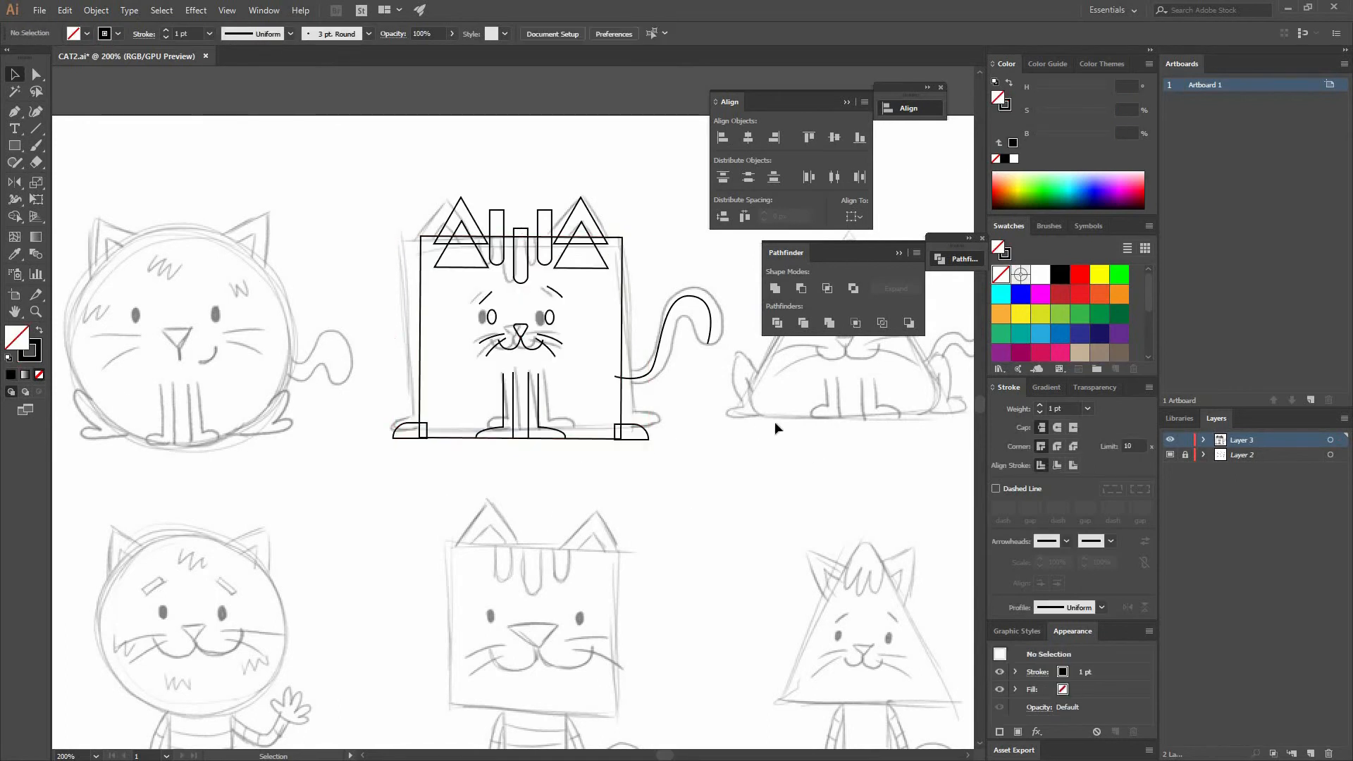
# - Toggle the sketch layer's visibility and set the tail's stroke weight to 14 pt
pyautogui.click(1169, 454)
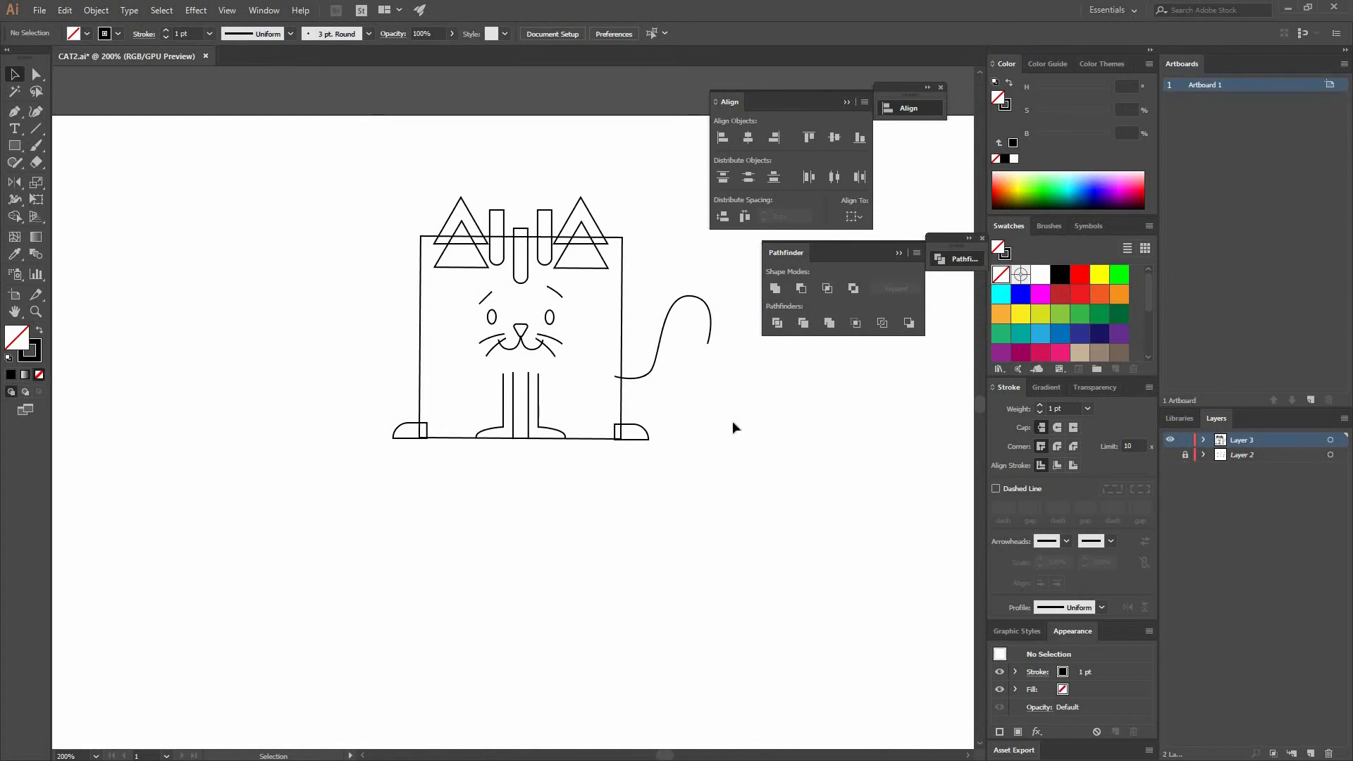
pyautogui.click(708, 342)
pyautogui.click(1088, 409)
pyautogui.click(1115, 638)
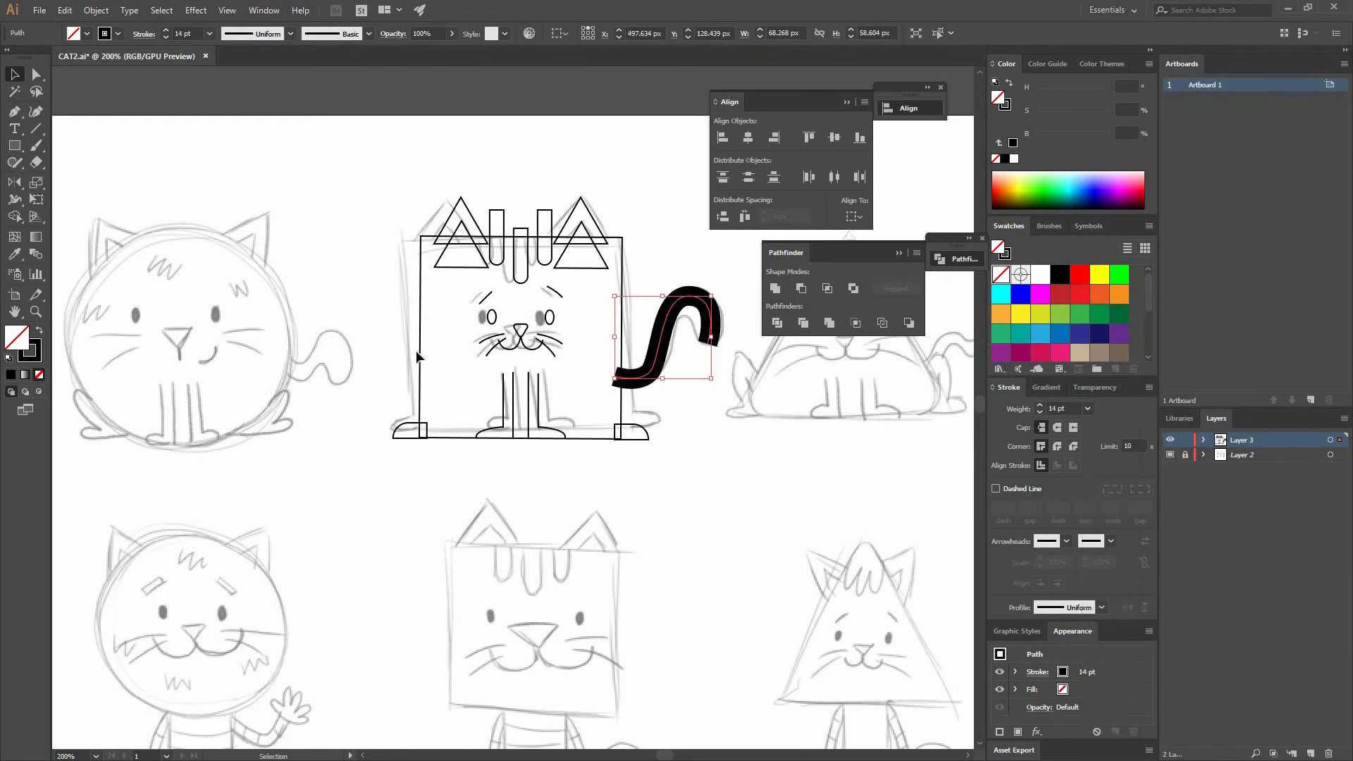
# - Give the tail's stroke round caps, undoing an accidental reflect
pyautogui.click(13, 184)
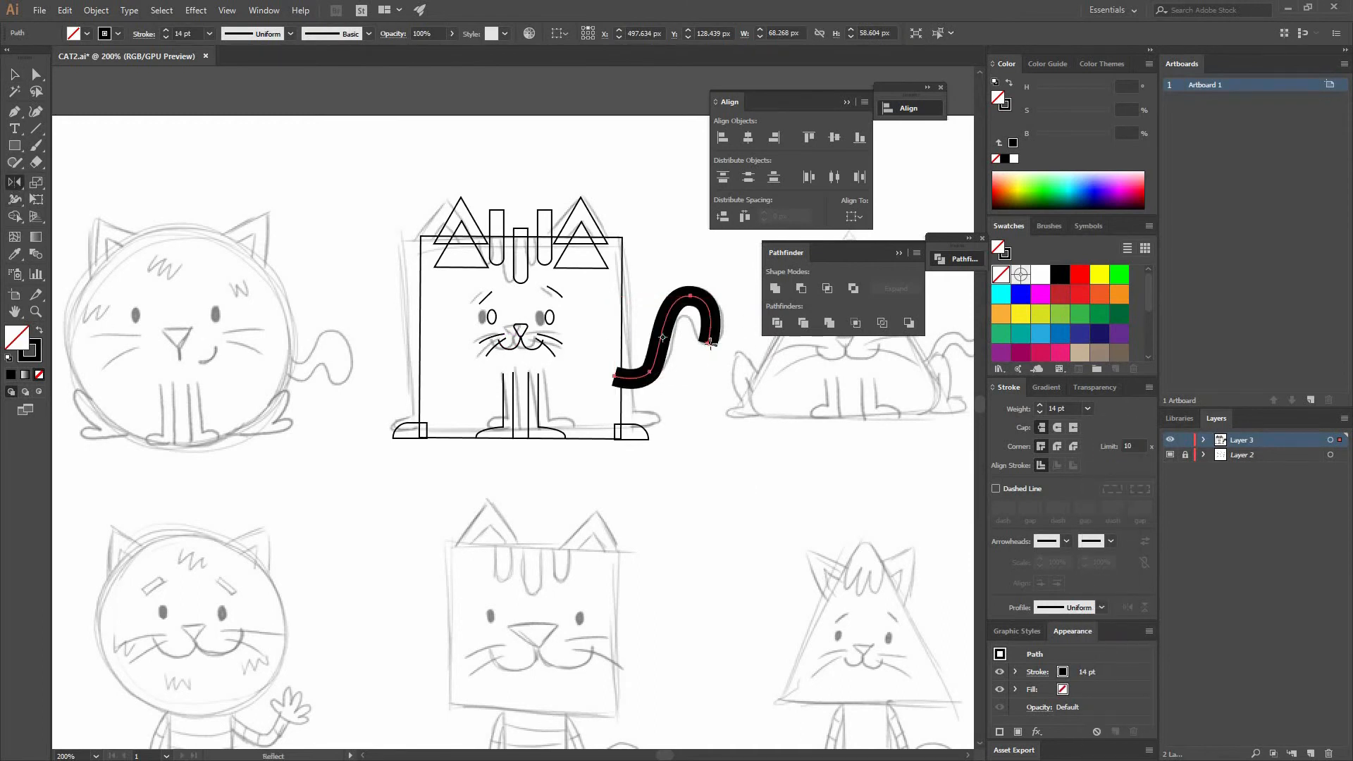
pyautogui.click(1057, 428)
pyautogui.moveTo(726, 344); pyautogui.dragTo(723, 349)
pyautogui.hotkey('ctrl', 'z')
# - Use the Width tool to taper the tail's end to a point
pyautogui.click(15, 201)
pyautogui.moveTo(649, 373); pyautogui.dragTo(685, 375)
pyautogui.hotkey('ctrl', 'z')
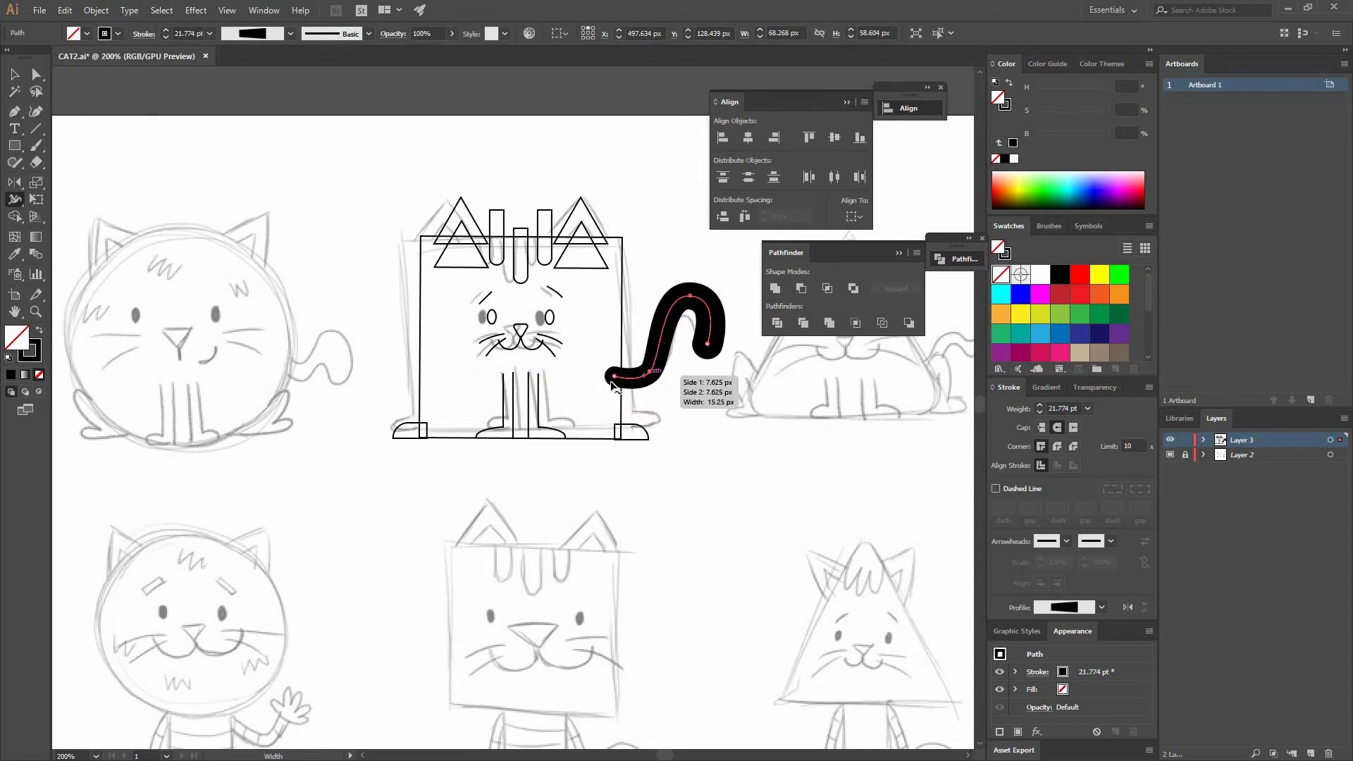
pyautogui.moveTo(621, 389); pyautogui.dragTo(619, 382)
pyautogui.press('v')
# - Fill the square body and set its colour to a light taupe, about H 22.5, S 10%, B 78%
pyautogui.click(766, 383)
pyautogui.click(666, 305)
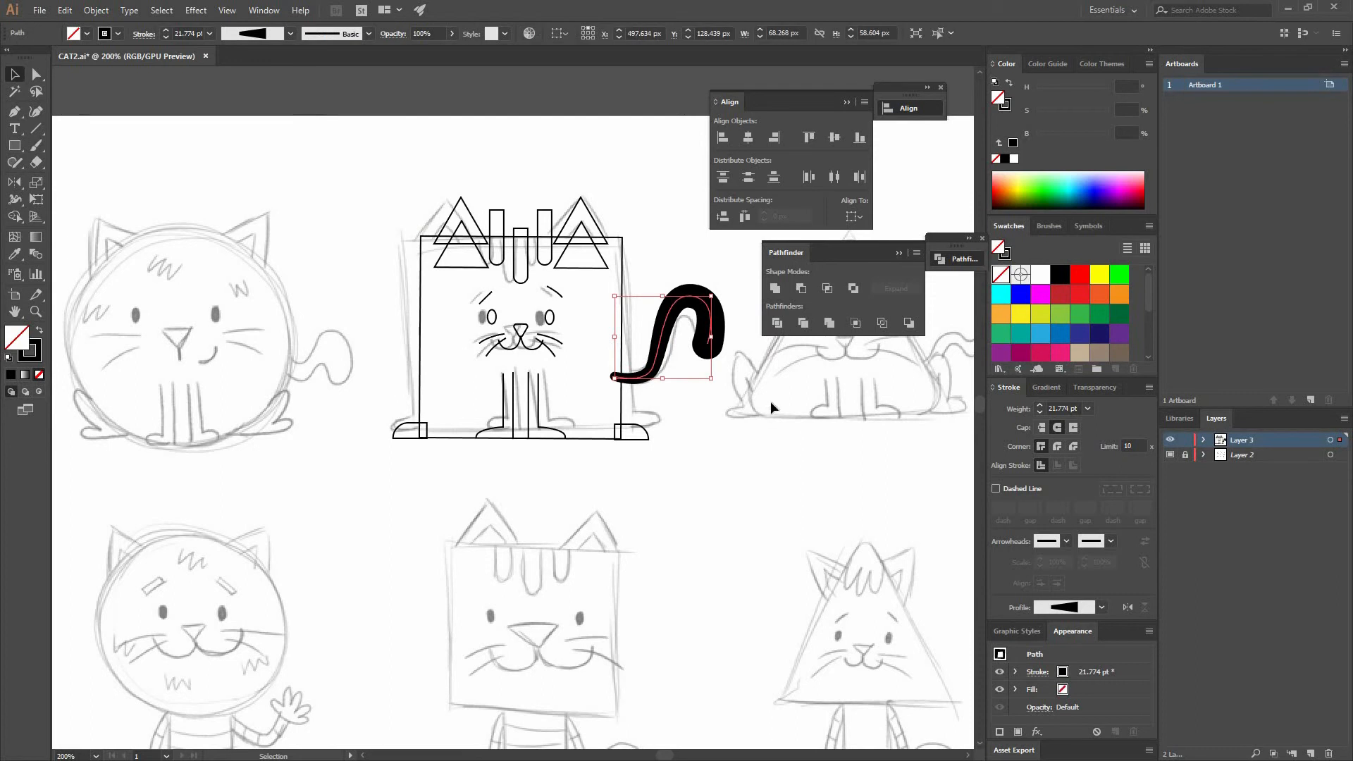
pyautogui.click(683, 367)
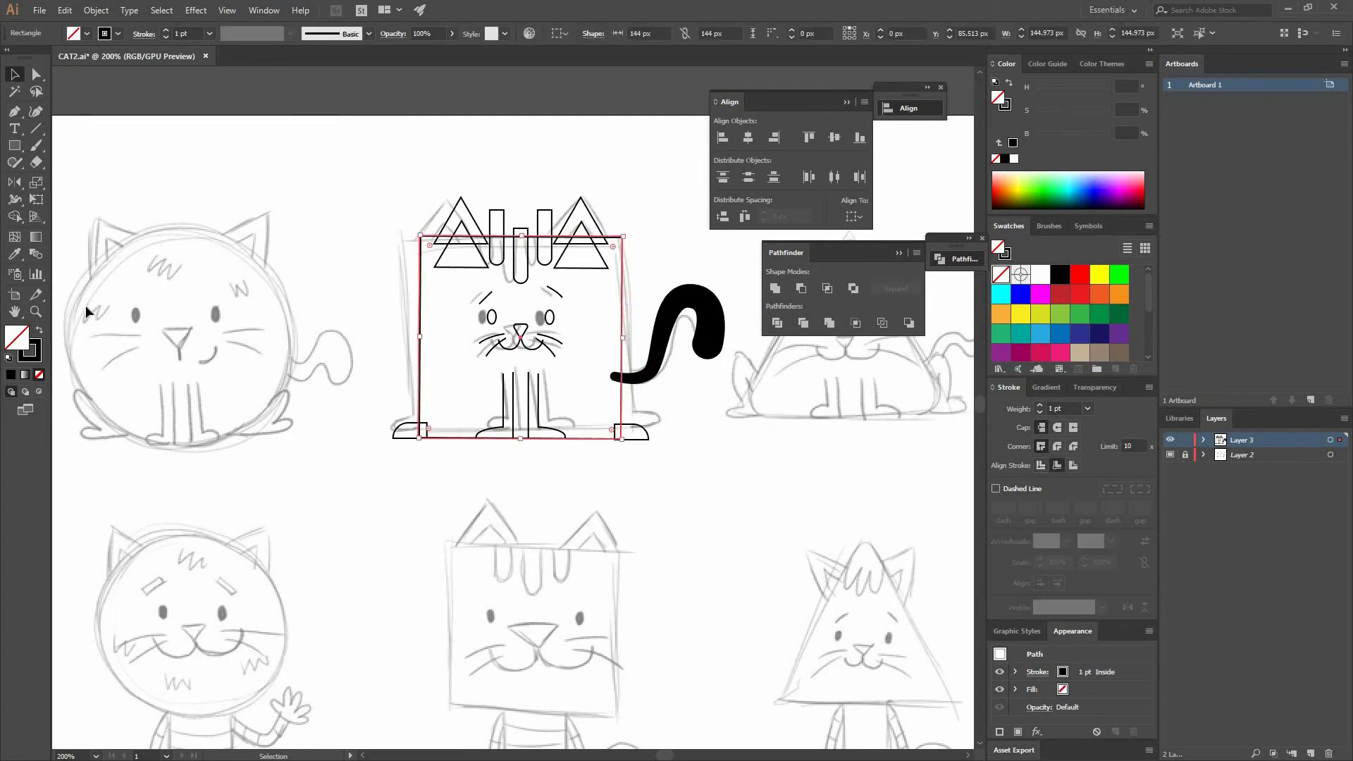
pyautogui.hotkey('shift', 'x')
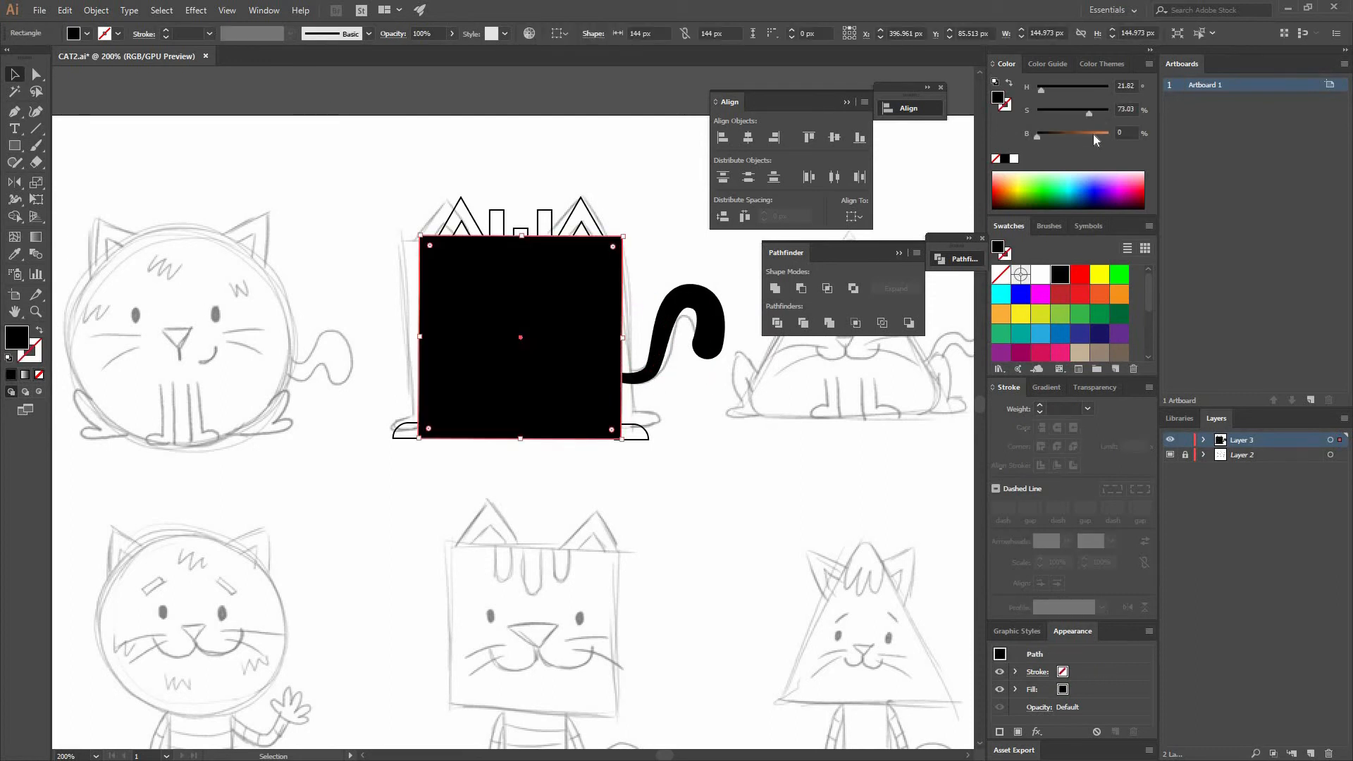
pyautogui.click(1093, 134)
pyautogui.click(1047, 112)
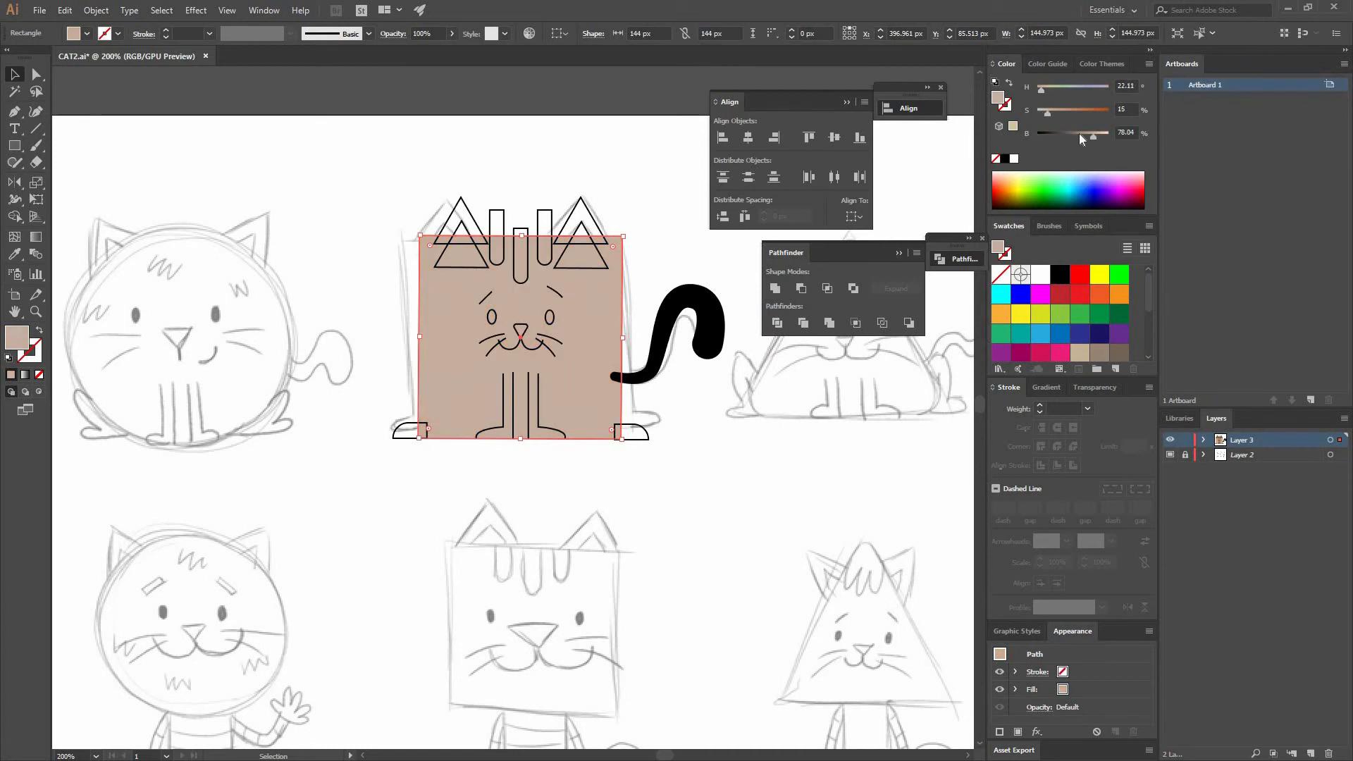
pyautogui.click(1041, 112)
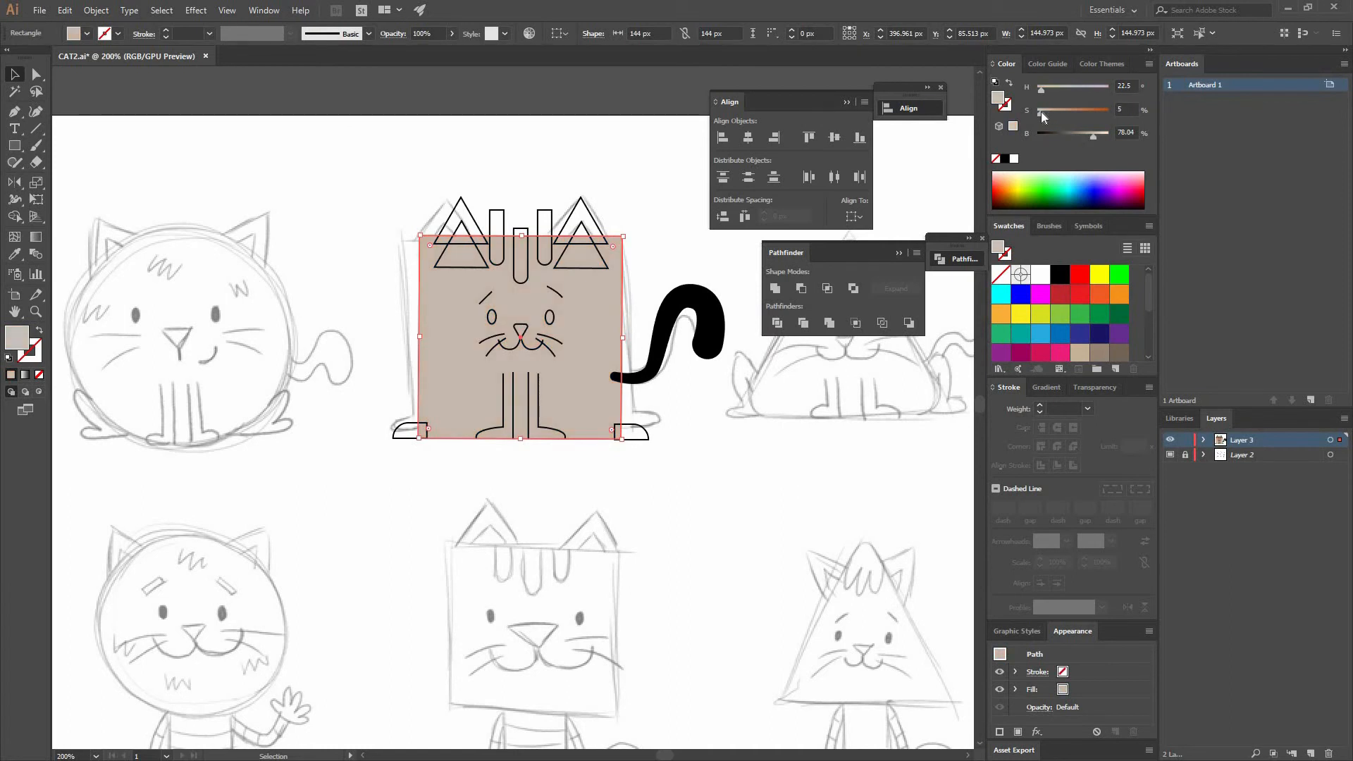
pyautogui.click(1090, 133)
# - Eyedrop the body's colour onto both paws and darken them to about 62% brightness
pyautogui.click(632, 431)
pyautogui.click(14, 254)
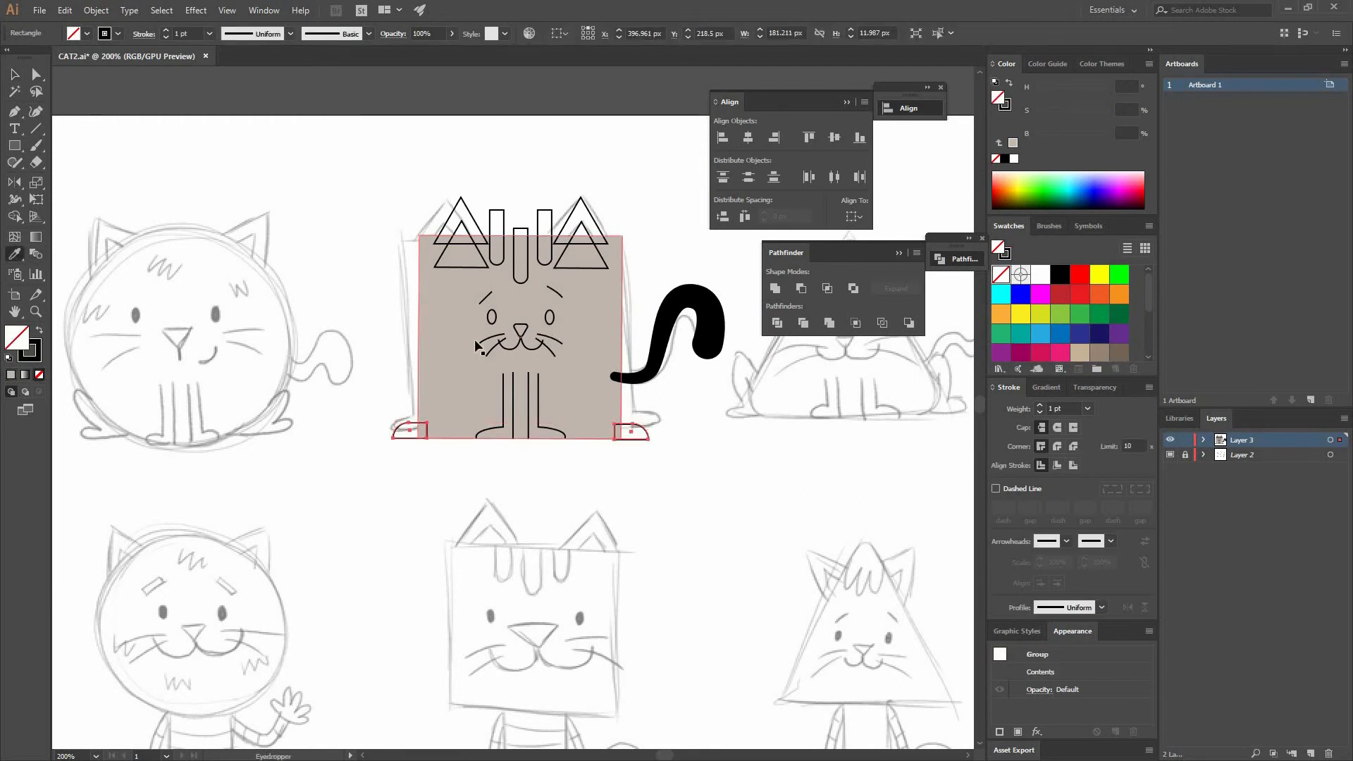
pyautogui.click(451, 348)
pyautogui.press('v')
pyautogui.click(1085, 137)
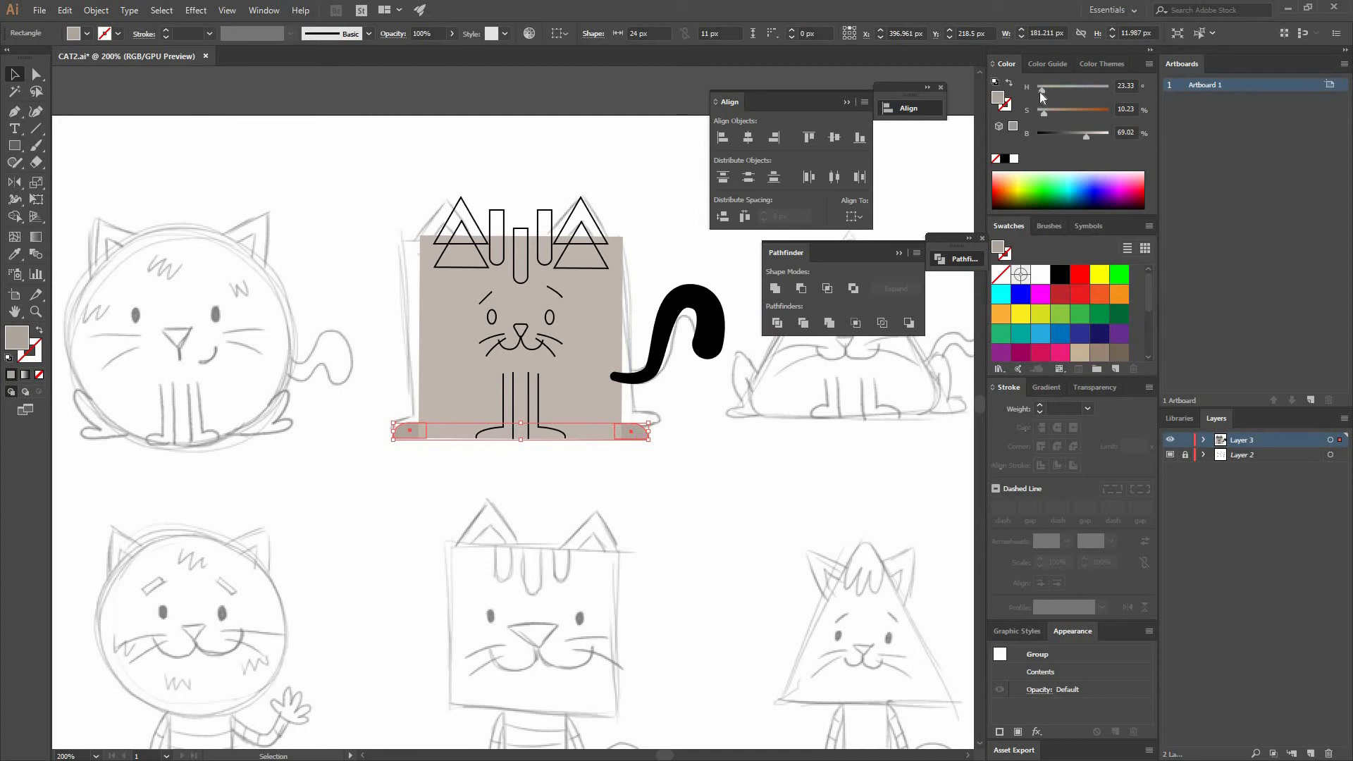
pyautogui.click(1081, 137)
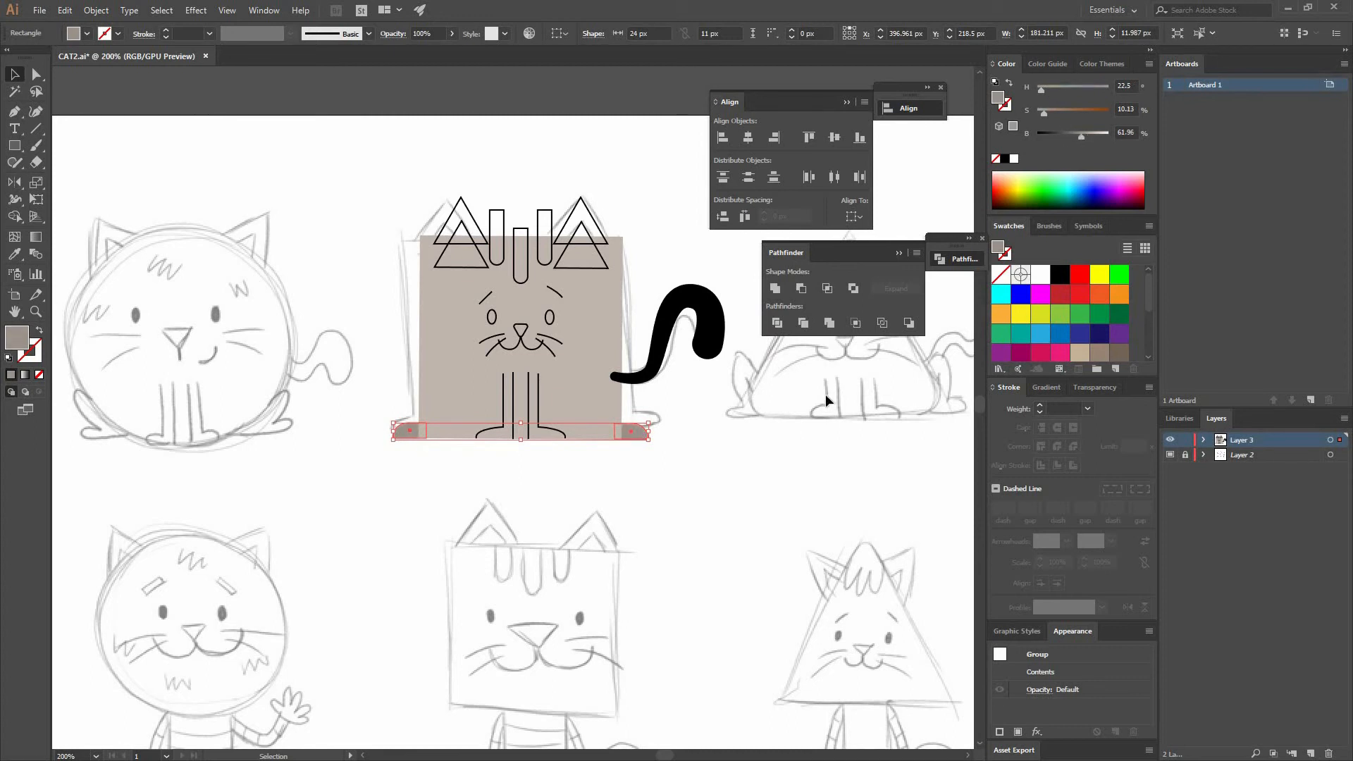
pyautogui.click(704, 404)
pyautogui.click(643, 432)
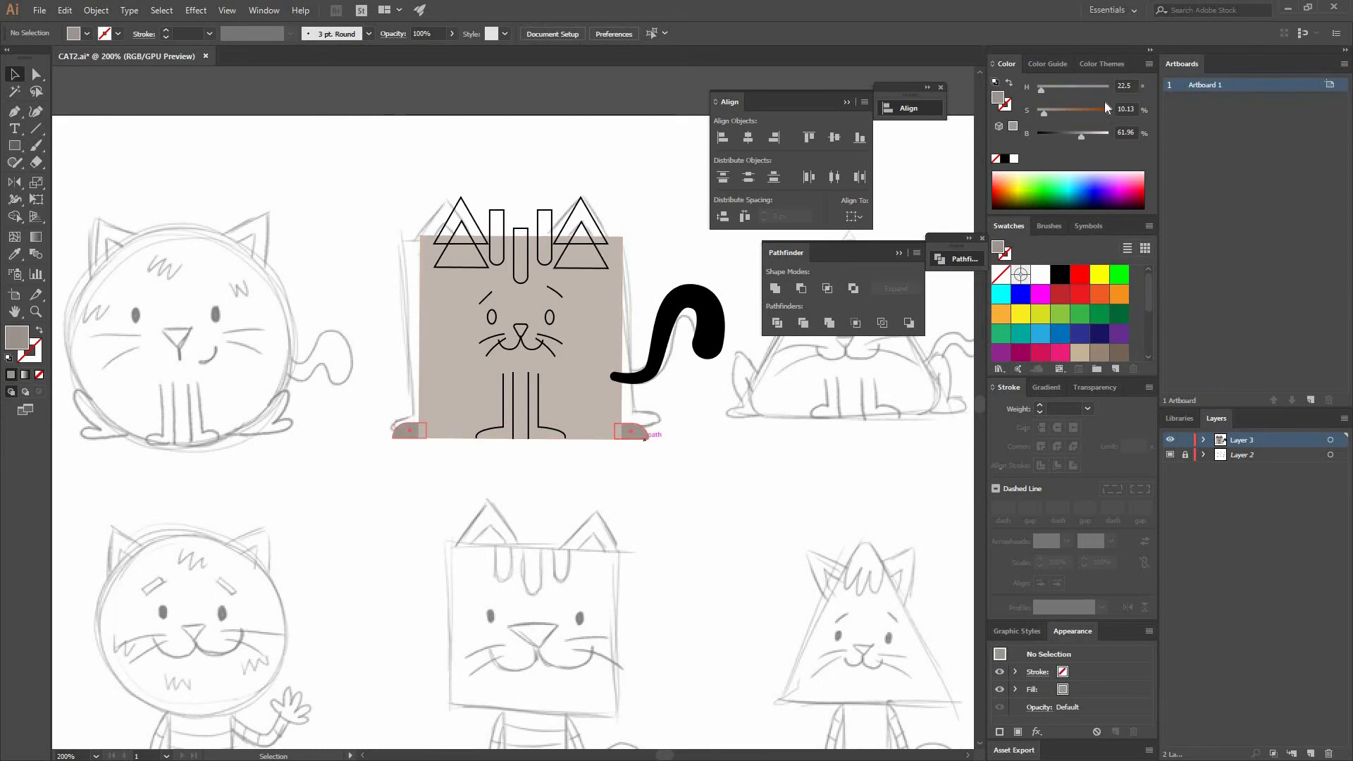
pyautogui.click(1086, 139)
# - Eyedrop the paws' colour onto the outer ear triangles and group them
pyautogui.click(615, 210)
pyautogui.click(592, 215)
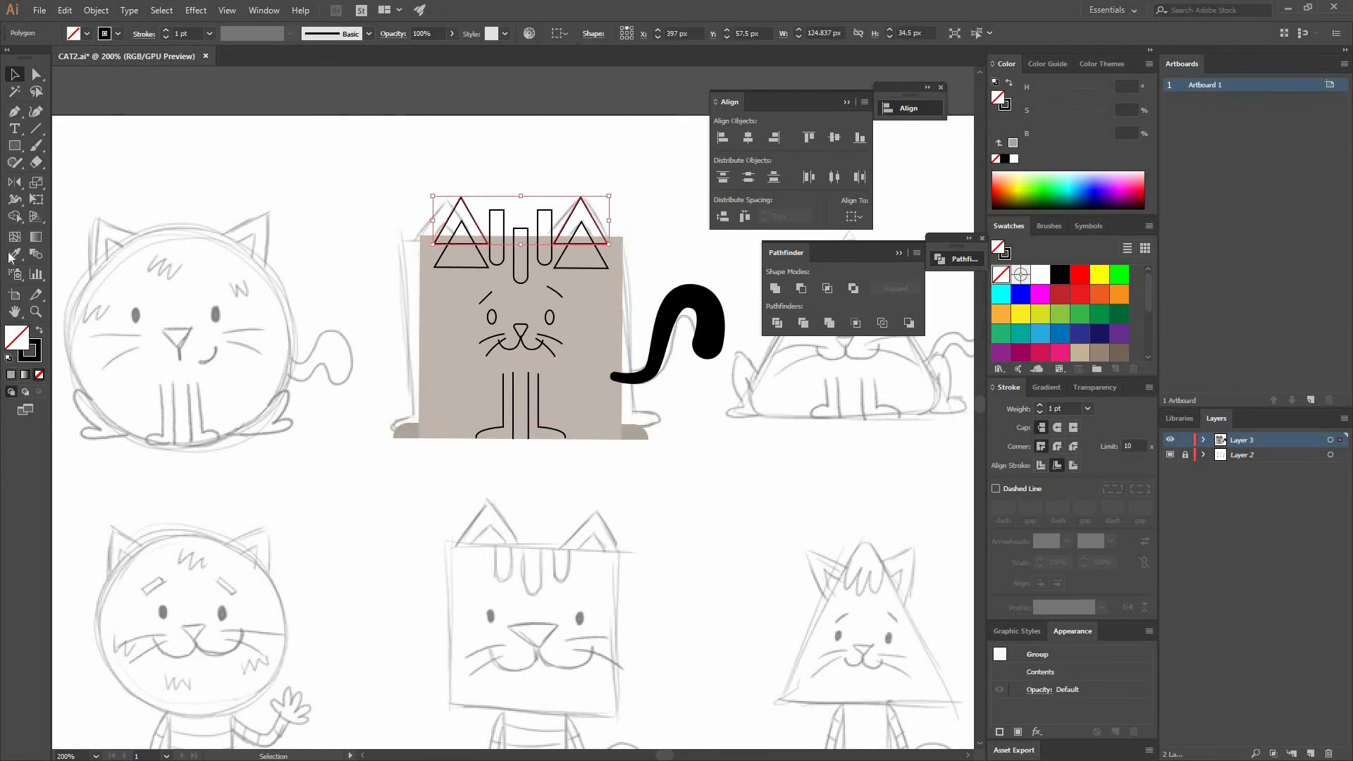
pyautogui.press('i')
pyautogui.click(632, 428)
pyautogui.press('v')
pyautogui.hotkey('ctrl', 'g')
pyautogui.click(625, 344)
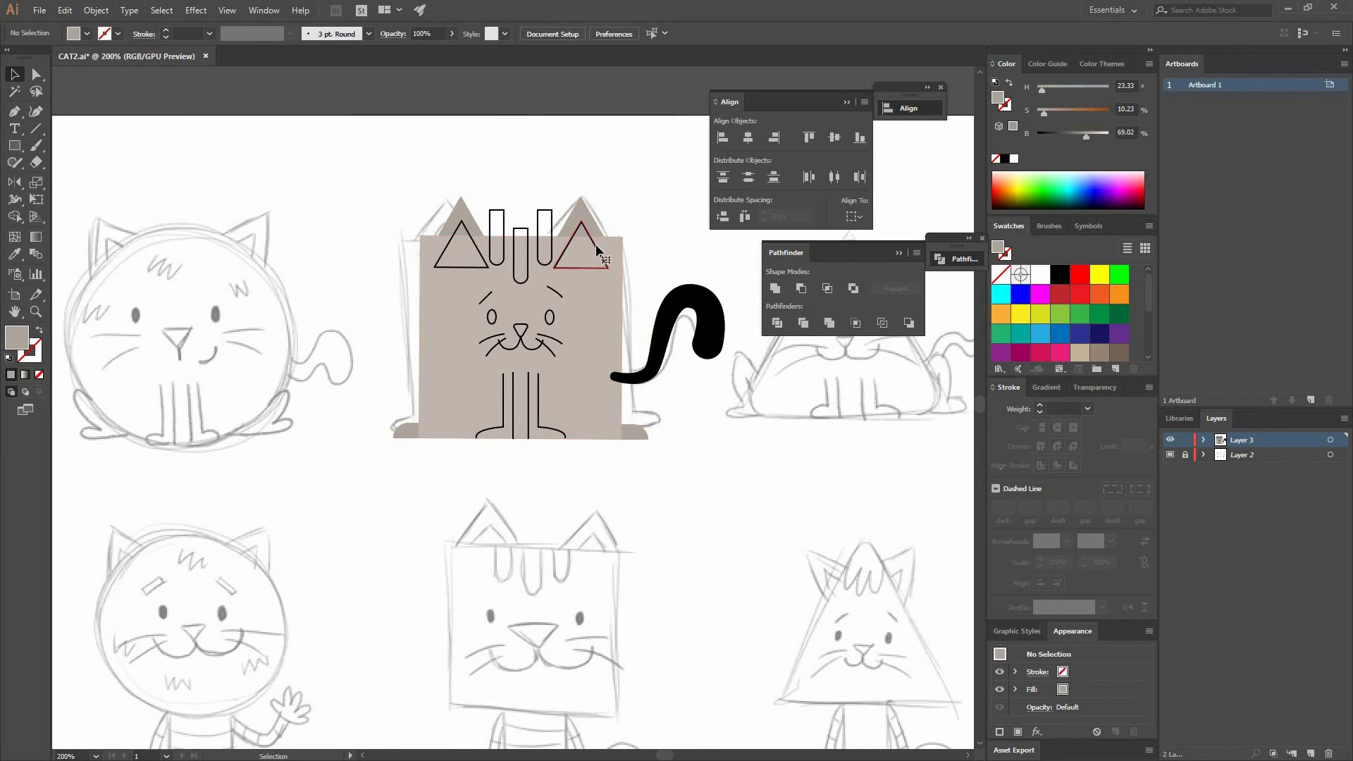
# - Eyedrop the body's colour onto the inner ear triangles and lighten them to 97% brightness
pyautogui.click(449, 245)
pyautogui.press('i')
pyautogui.click(619, 320)
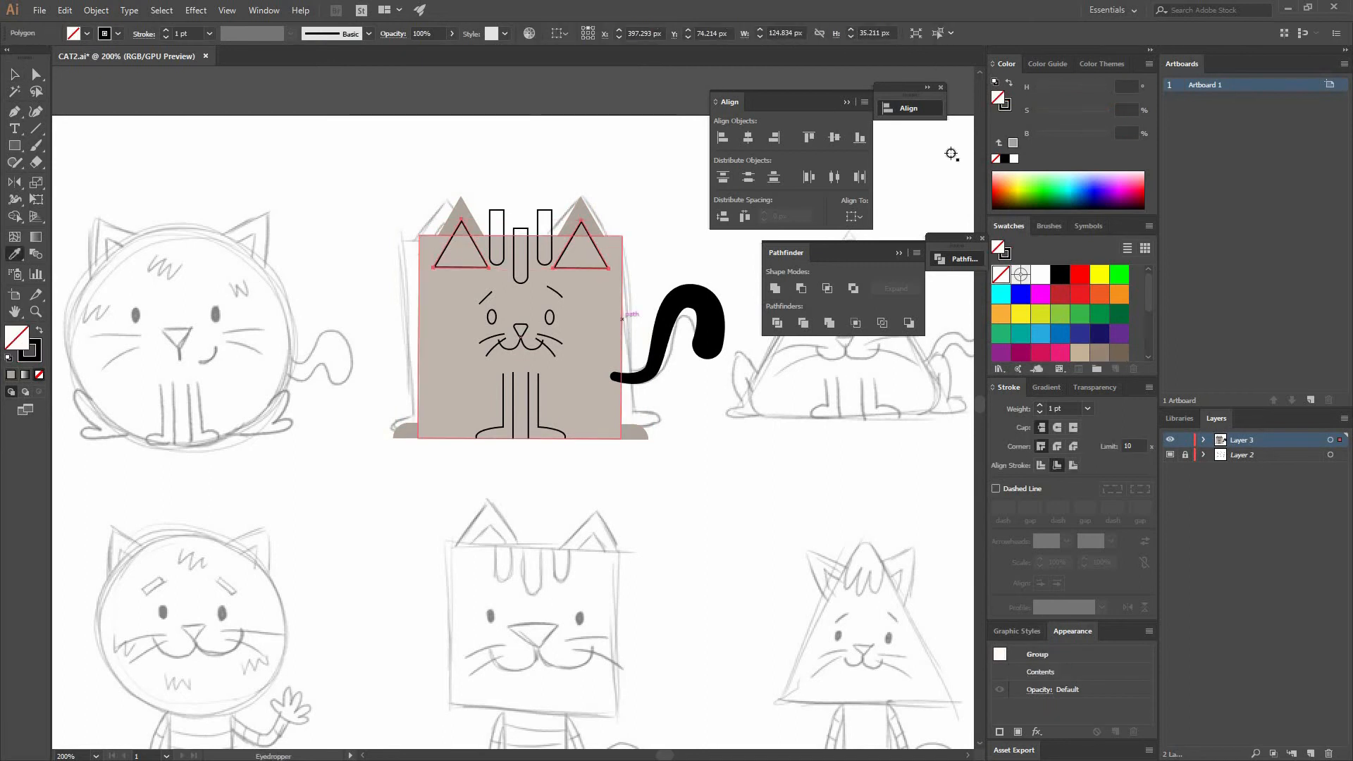
pyautogui.click(1109, 132)
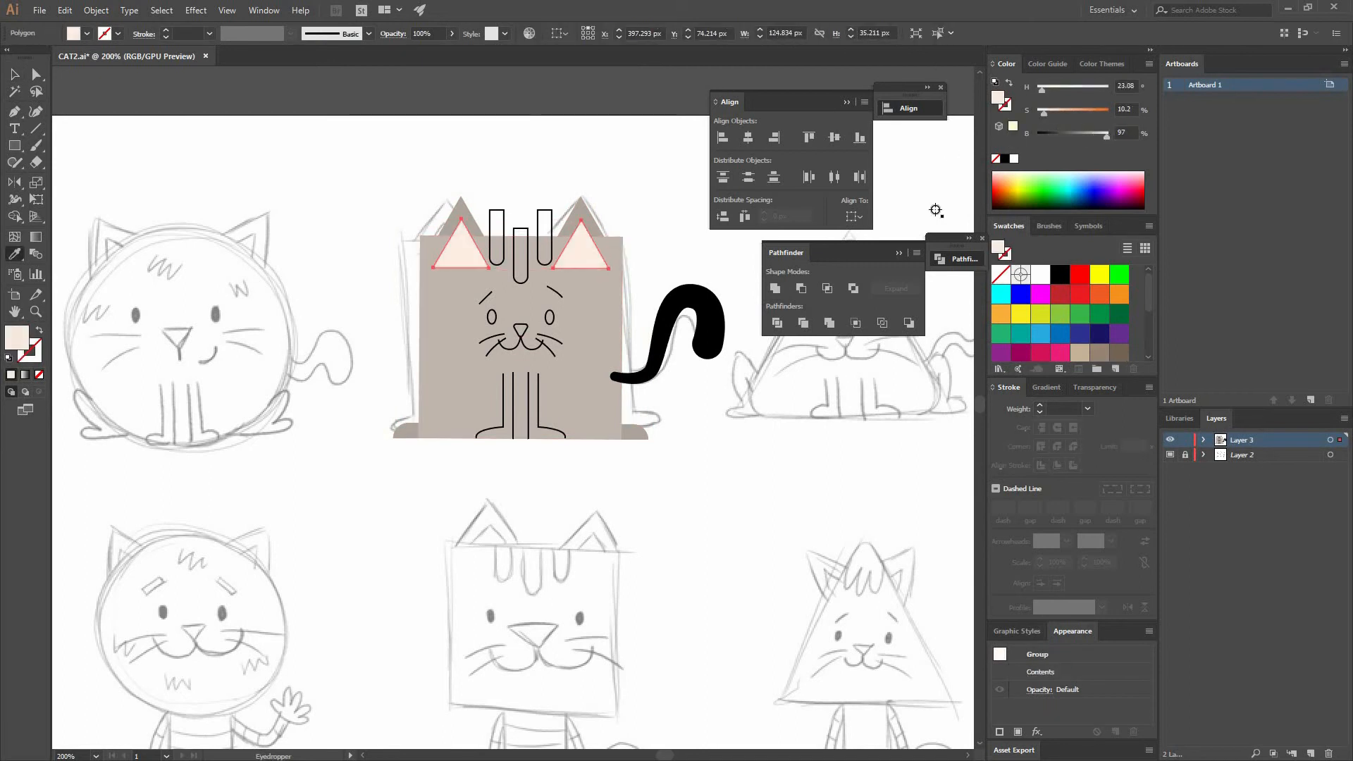
# - Eyedrop the outer ears' colour onto the three forehead stripes and darken them to about 56% brightness
pyautogui.hotkey('ctrl', 'shift', 'a')
pyautogui.press('v')
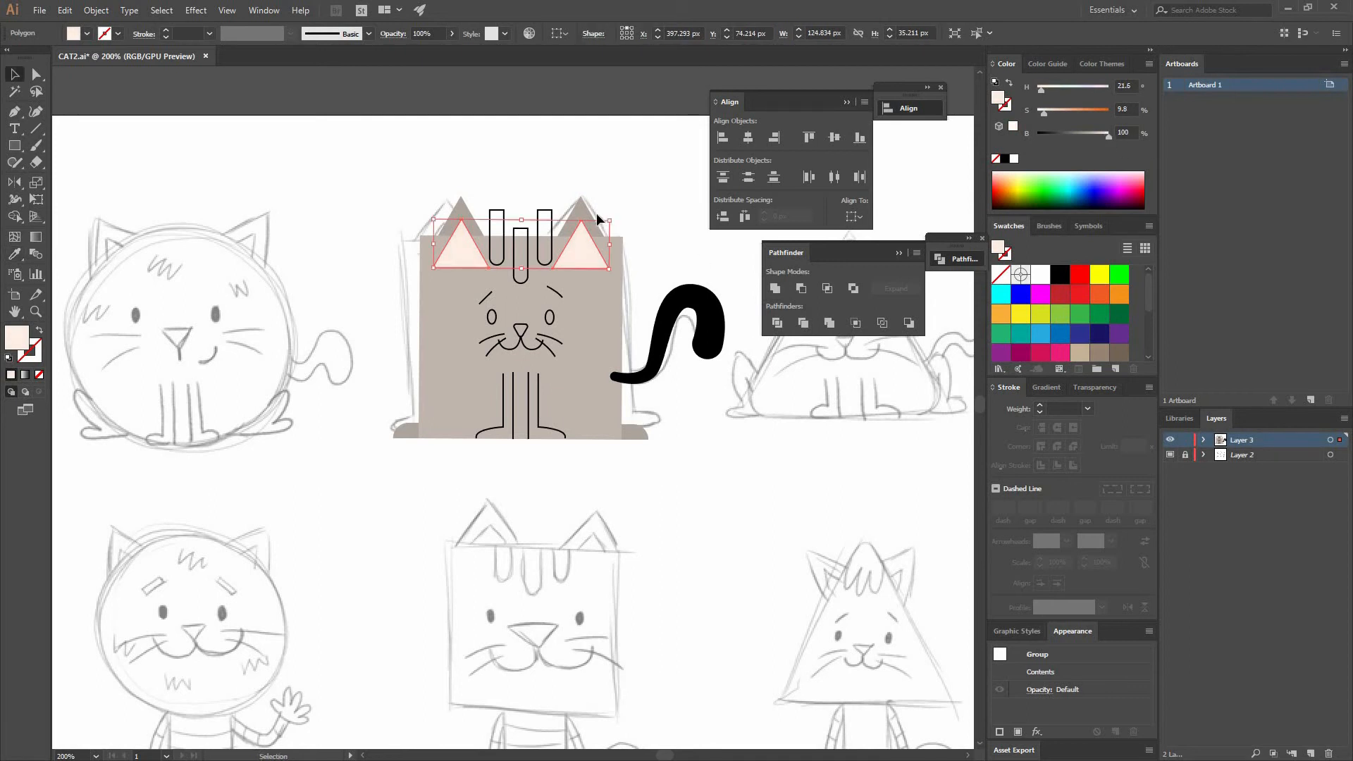
pyautogui.click(593, 213)
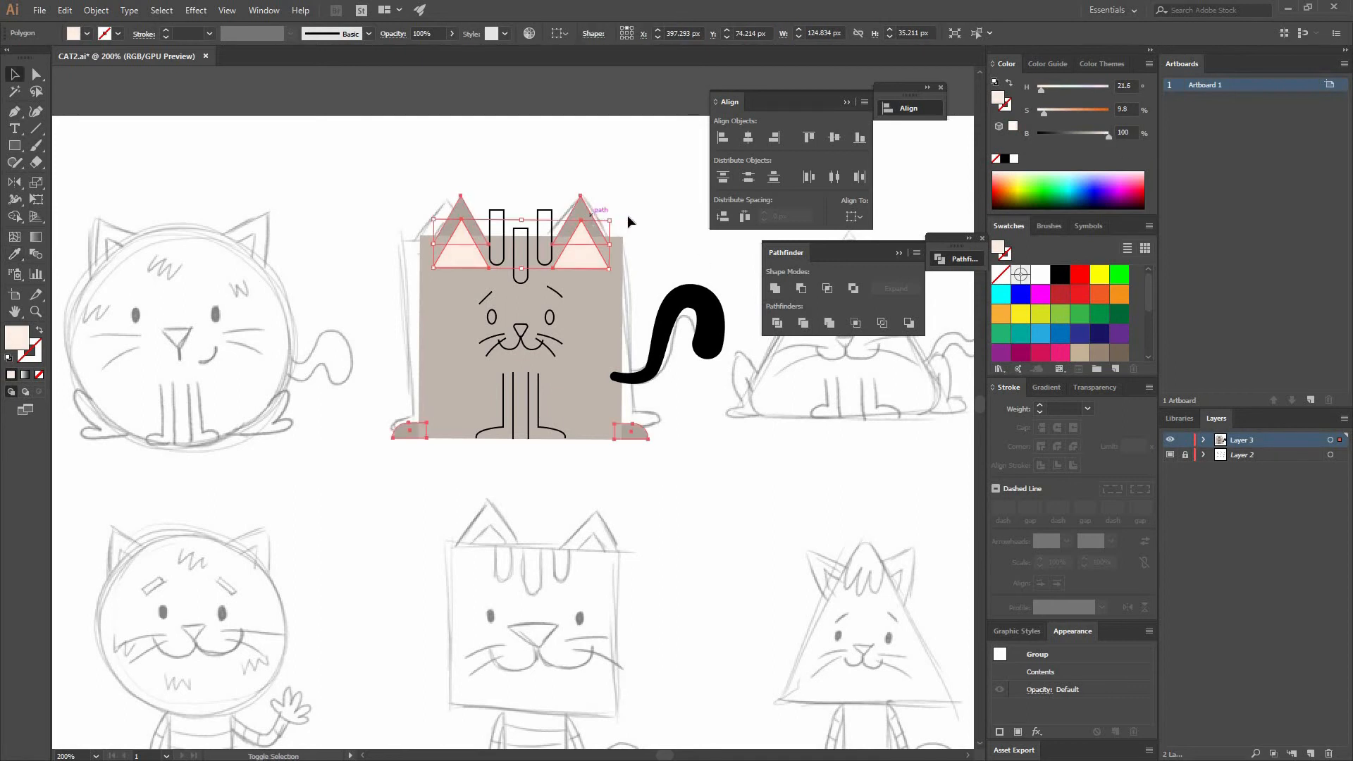
pyautogui.click(662, 261)
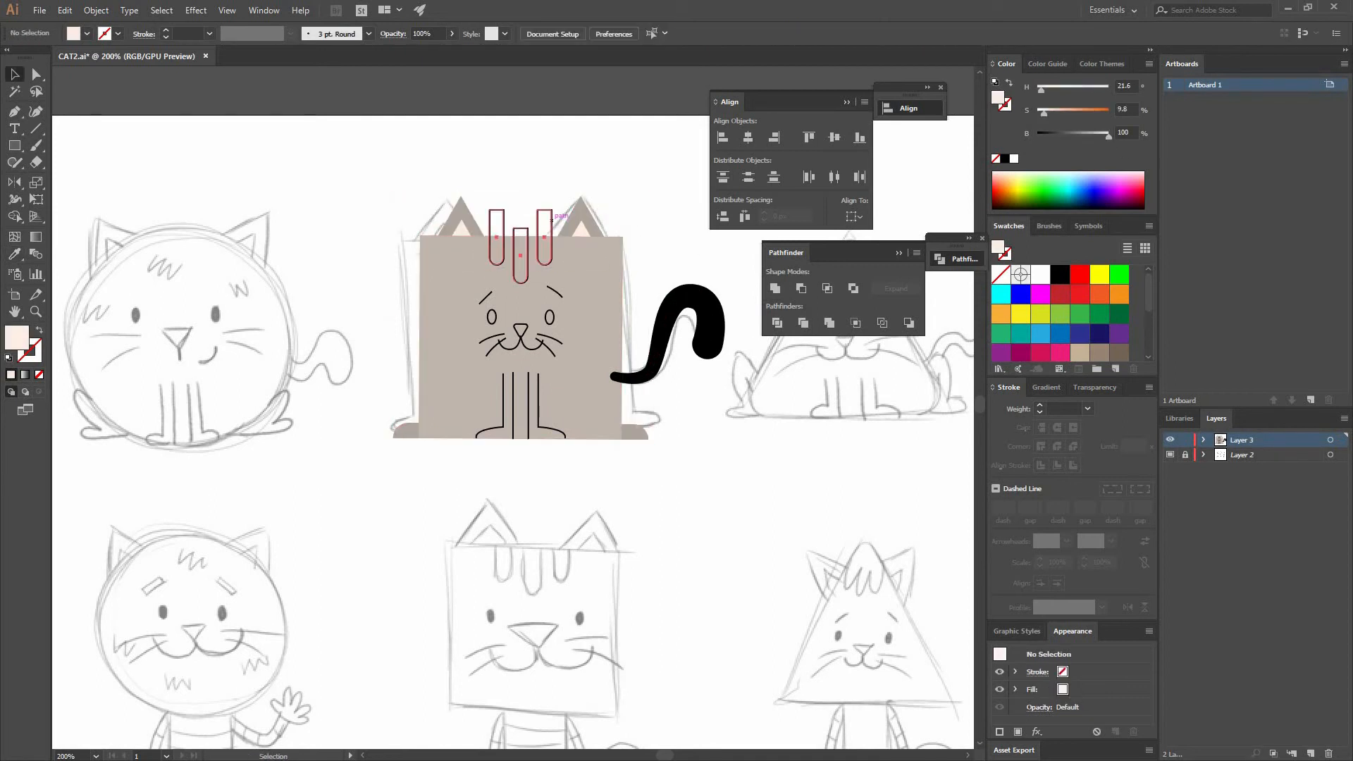
pyautogui.click(550, 229)
pyautogui.press('i')
pyautogui.click(593, 224)
pyautogui.moveTo(1076, 131); pyautogui.dragTo(1079, 132)
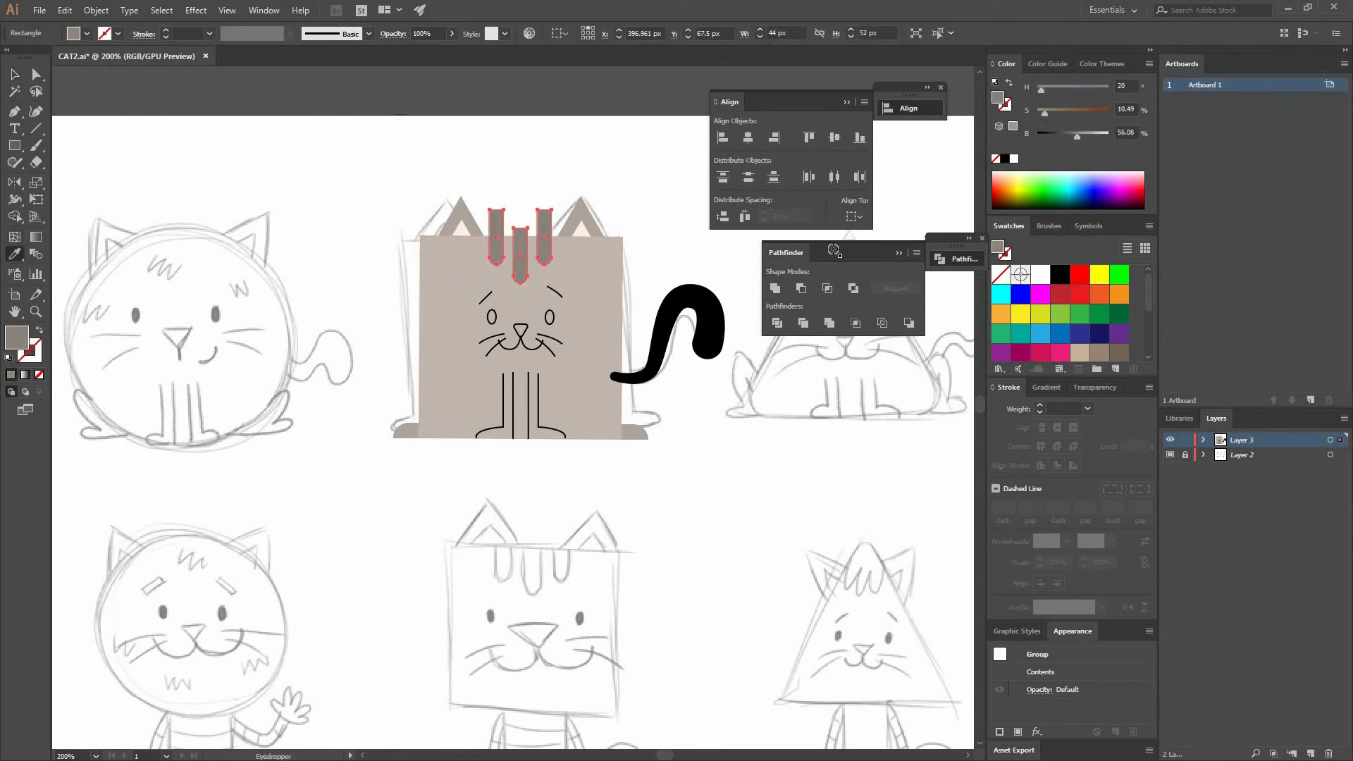
# - Fill both eyes with black
pyautogui.press('v')
pyautogui.click(662, 262)
pyautogui.click(554, 320)
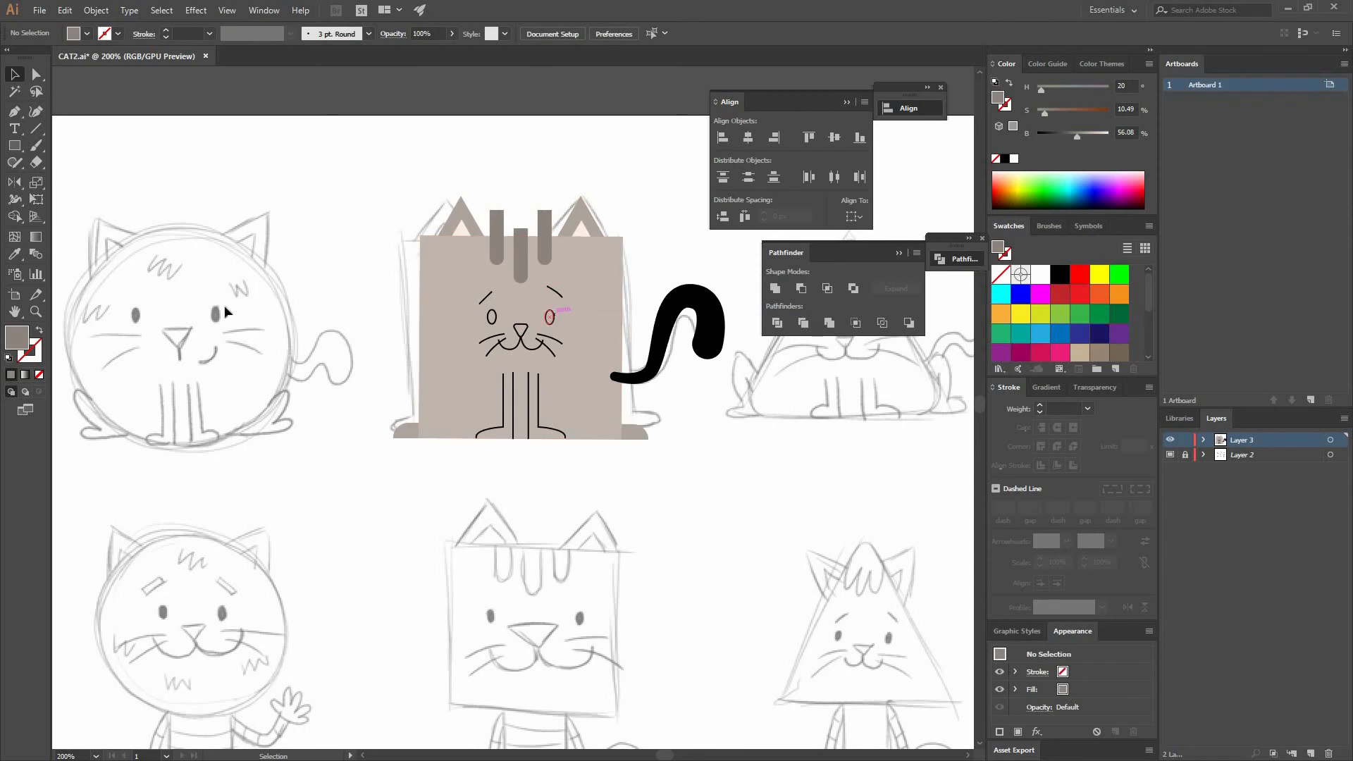
pyautogui.click(1059, 274)
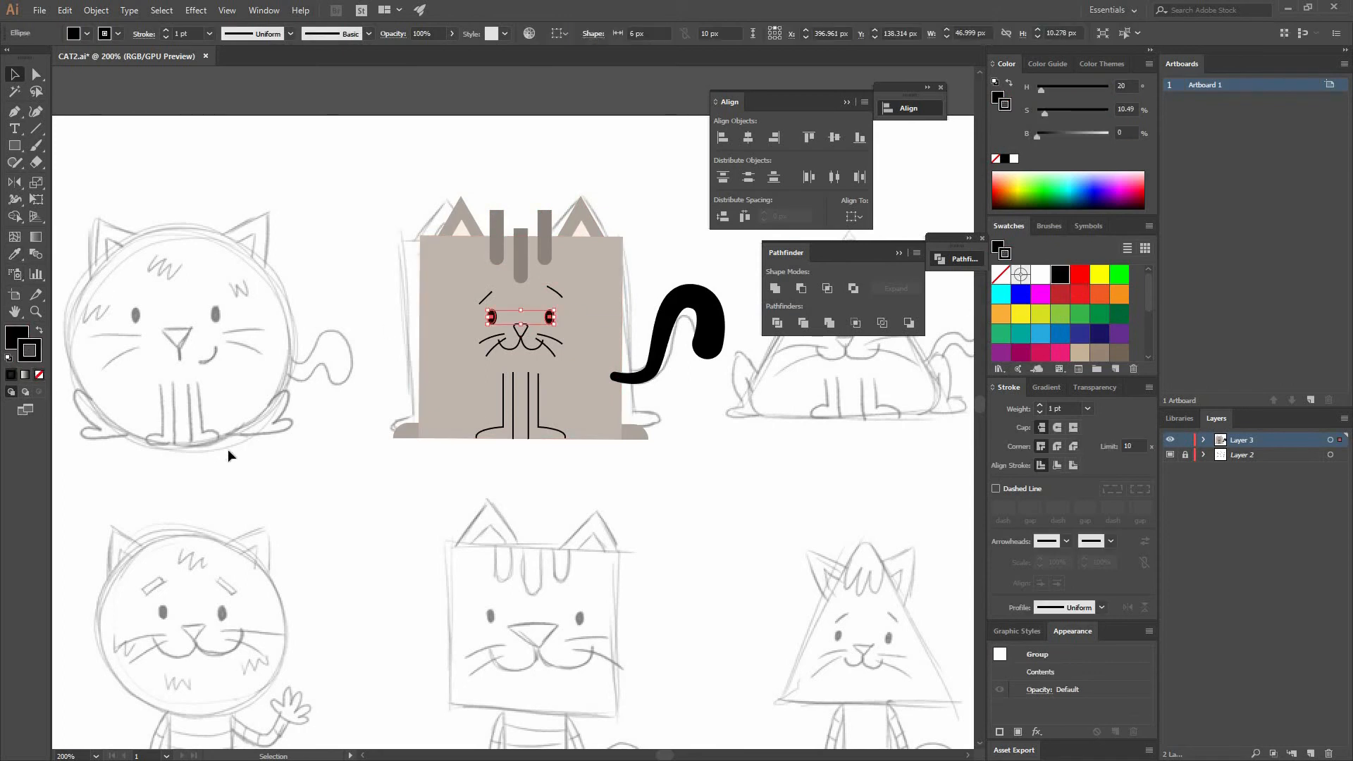
# - Eyedrop the inner ear colour onto the nose
pyautogui.click(520, 329)
pyautogui.click(18, 255)
pyautogui.click(462, 231)
pyautogui.press('v')
pyautogui.click(647, 255)
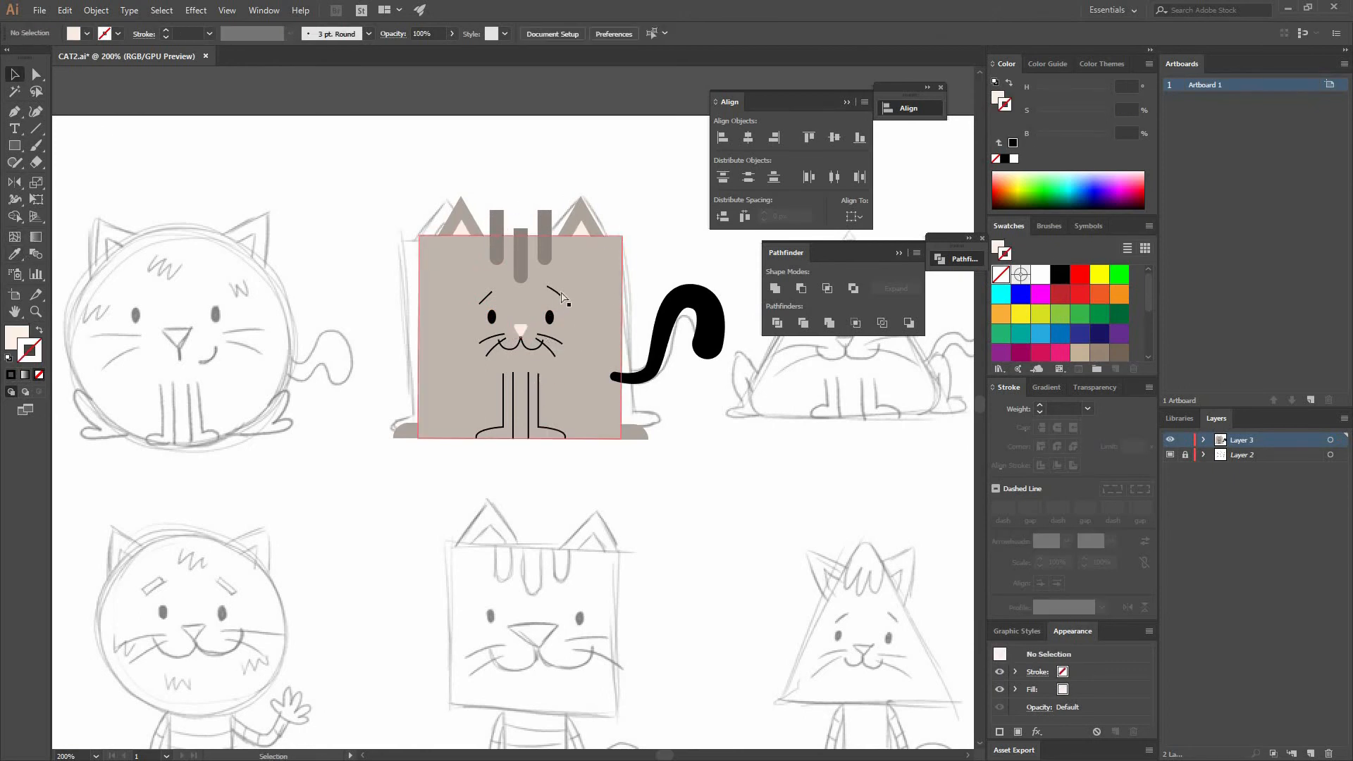
# - Eyedrop the outer ear colour onto the tail's stroke and send the tail to the back
pyautogui.hotkey('ctrl', '+')
pyautogui.hotkey('ctrl', '+')
pyautogui.moveTo(620, 422); pyautogui.dragTo(405, 510)
pyautogui.click(588, 396)
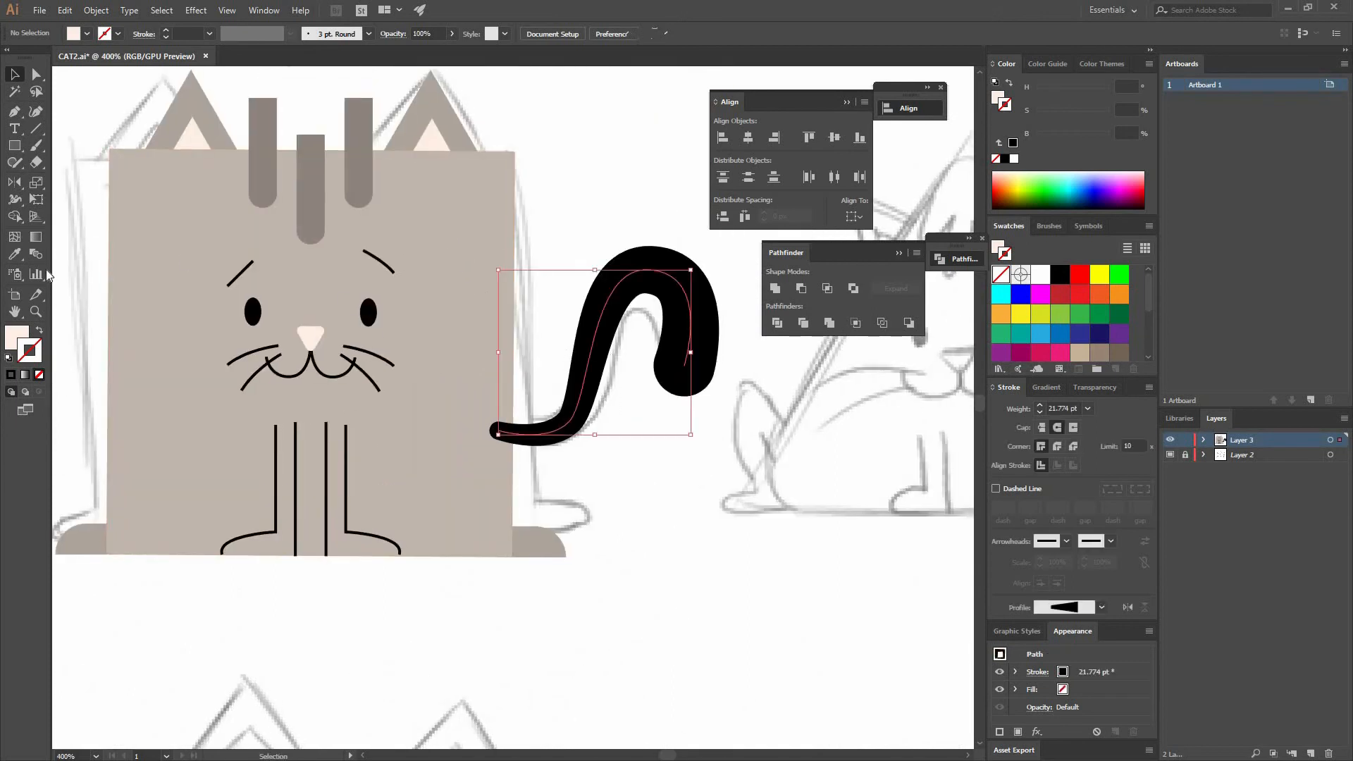
pyautogui.click(14, 254)
pyautogui.click(166, 137)
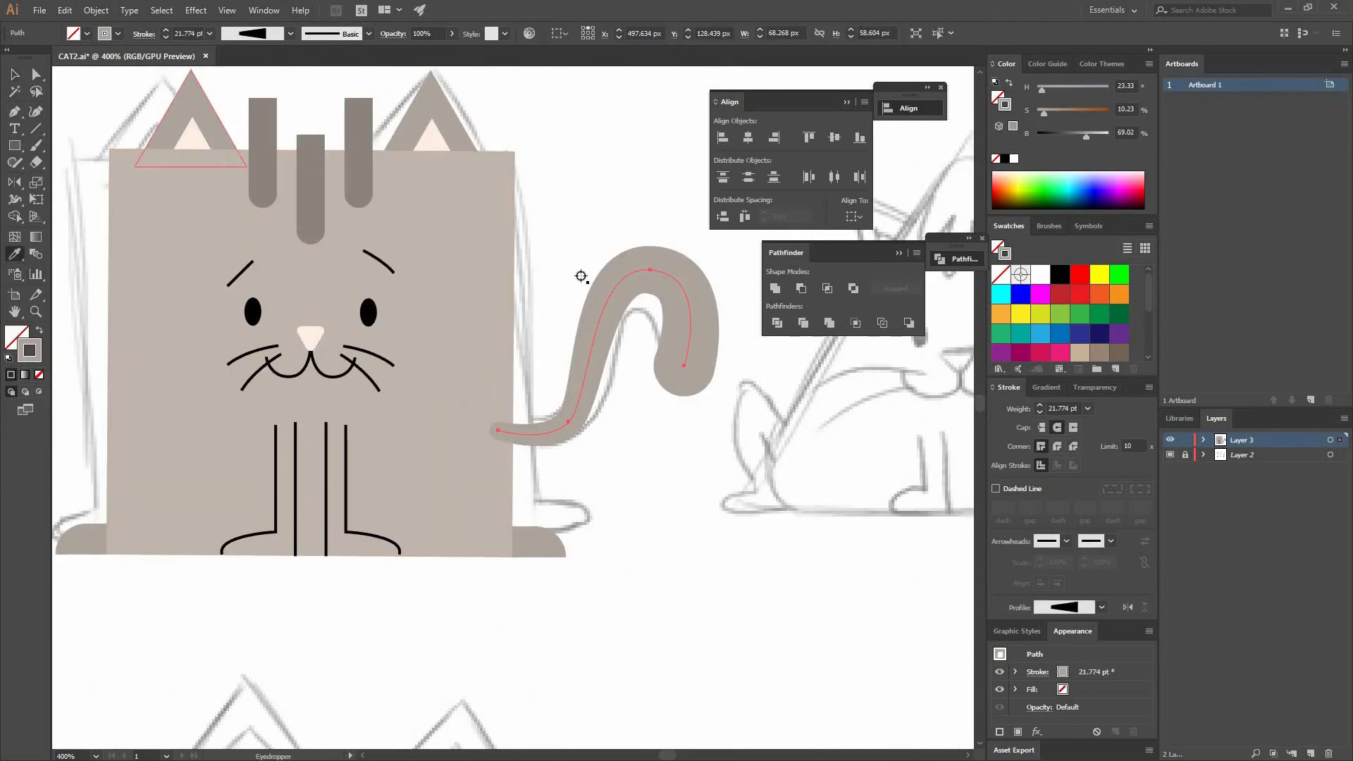
pyautogui.hotkey('ctrl', 'shift', '[')
pyautogui.moveTo(738, 513); pyautogui.dragTo(840, 580)
pyautogui.click(678, 416)
pyautogui.keyDown('shift'); pyautogui.click(567, 192); pyautogui.keyUp('shift')
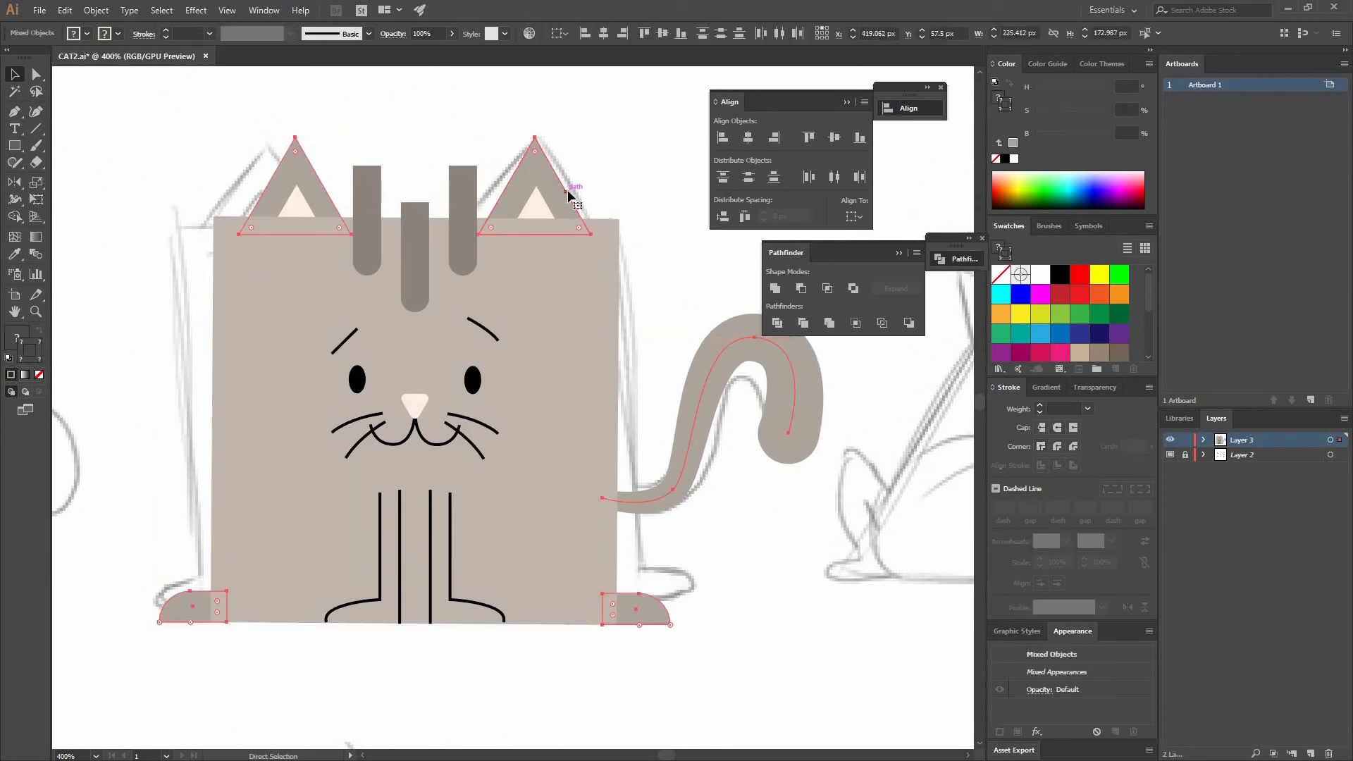
pyautogui.click(667, 262)
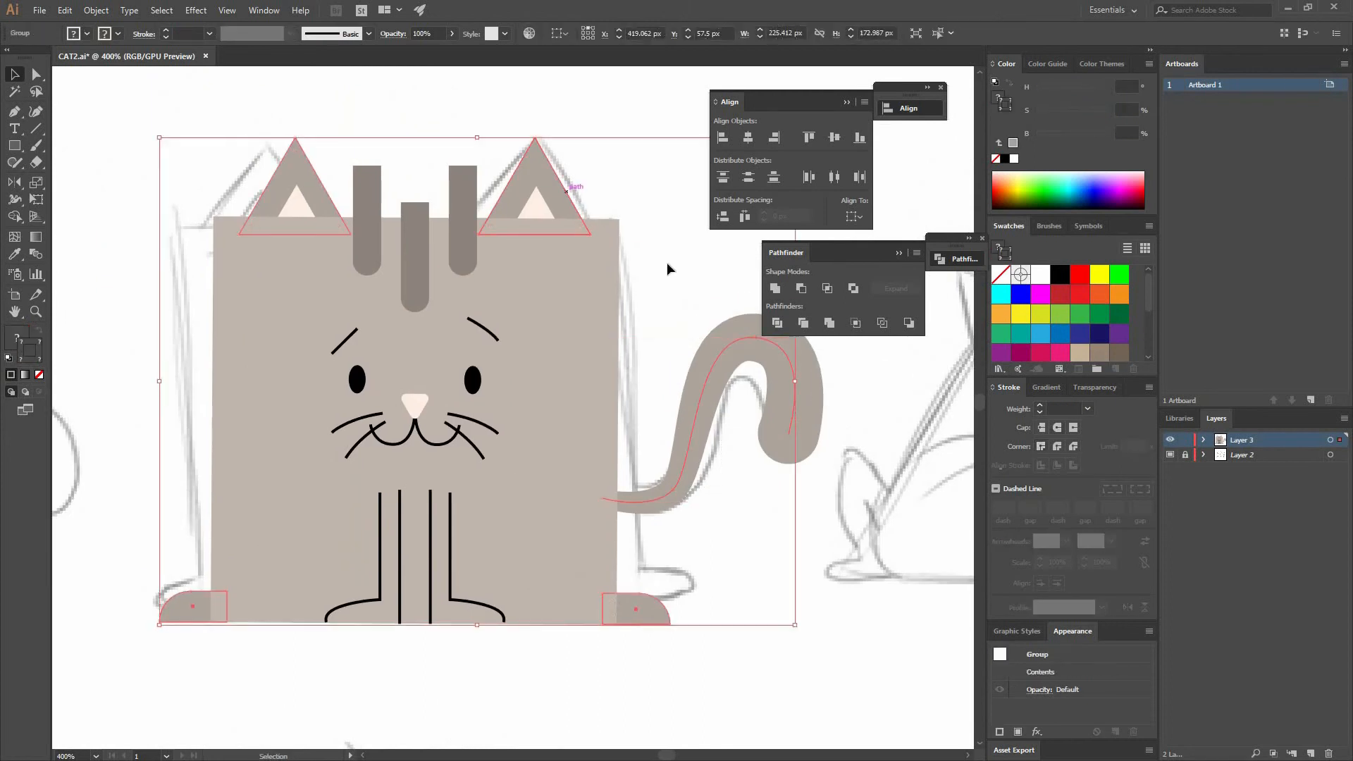
# - Eyedrop the forehead stripes' colour onto the eyebrows and set their stroke weight to 5 pt
pyautogui.click(425, 441)
pyautogui.click(341, 343)
pyautogui.press('i')
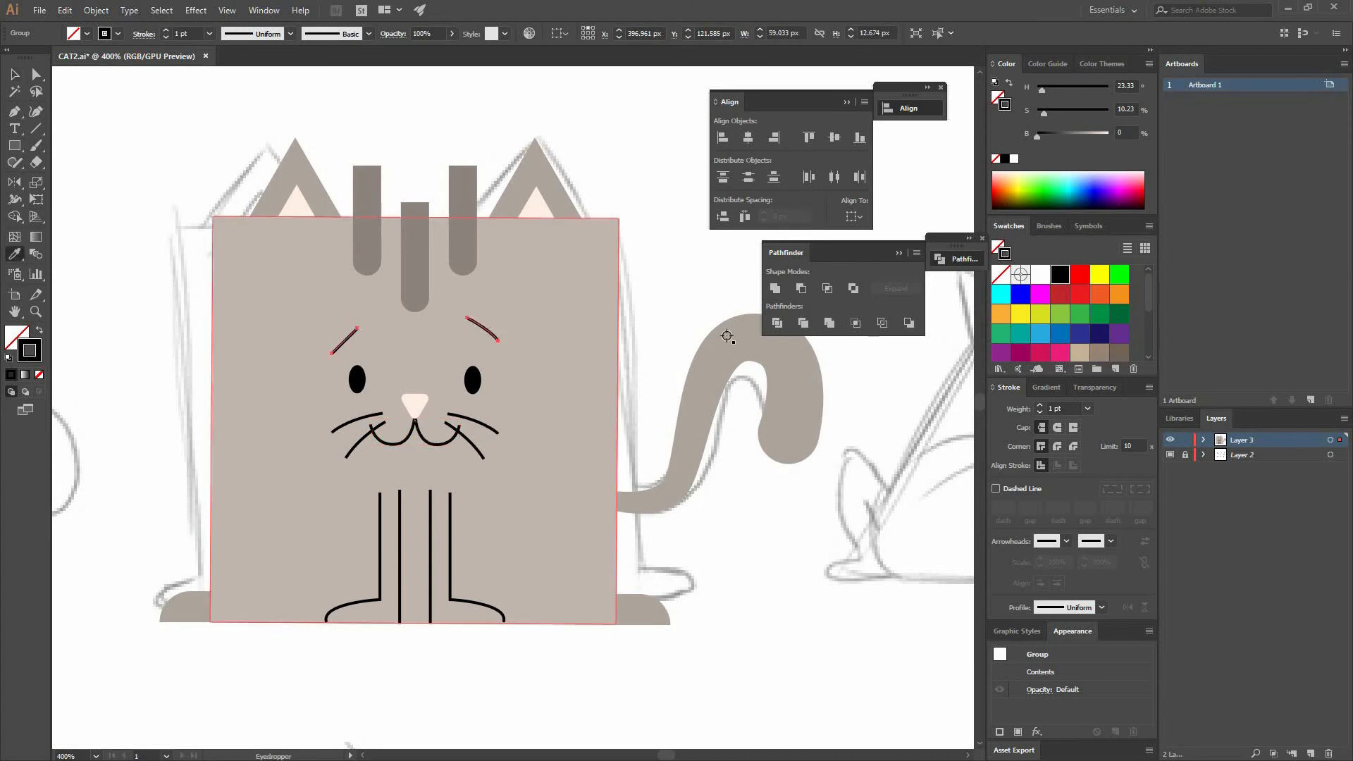
pyautogui.click(482, 291)
pyautogui.click(1088, 409)
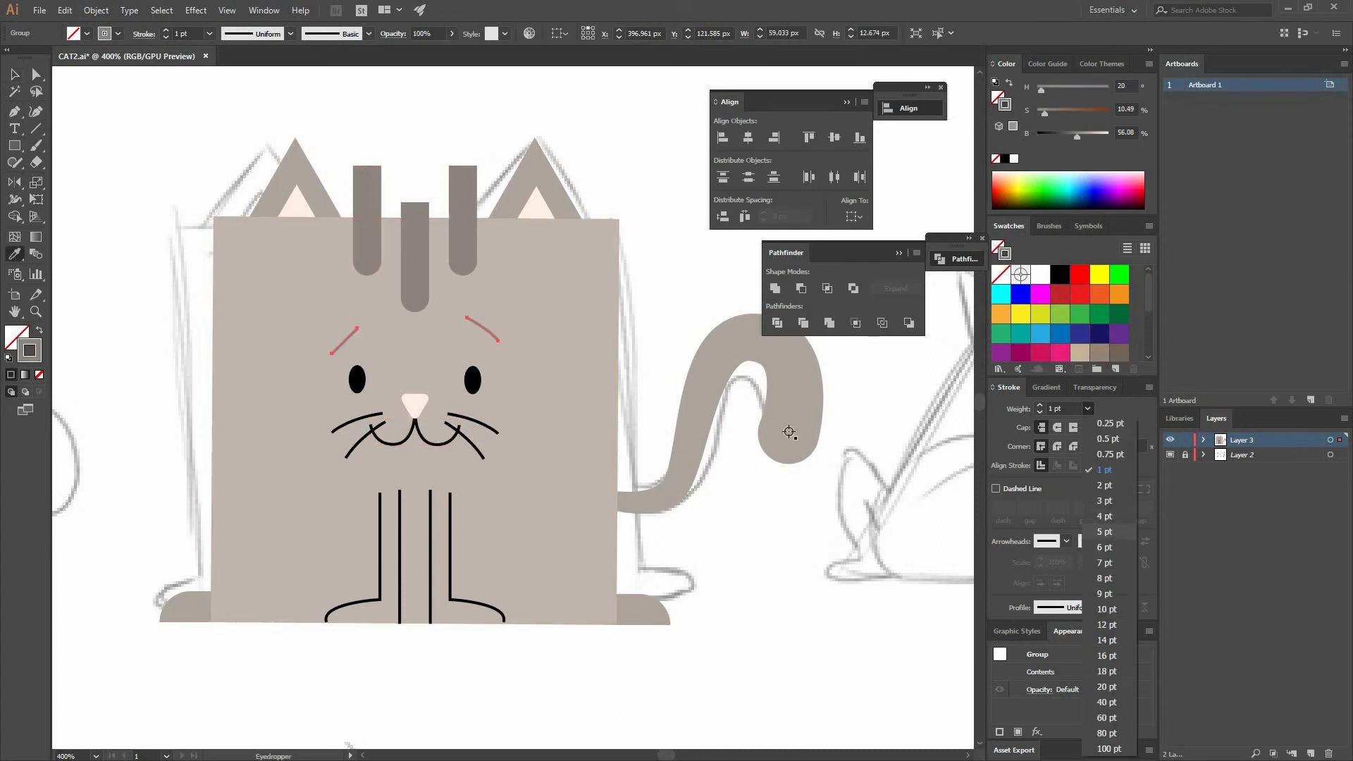
pyautogui.click(1118, 529)
pyautogui.press('v')
pyautogui.click(647, 451)
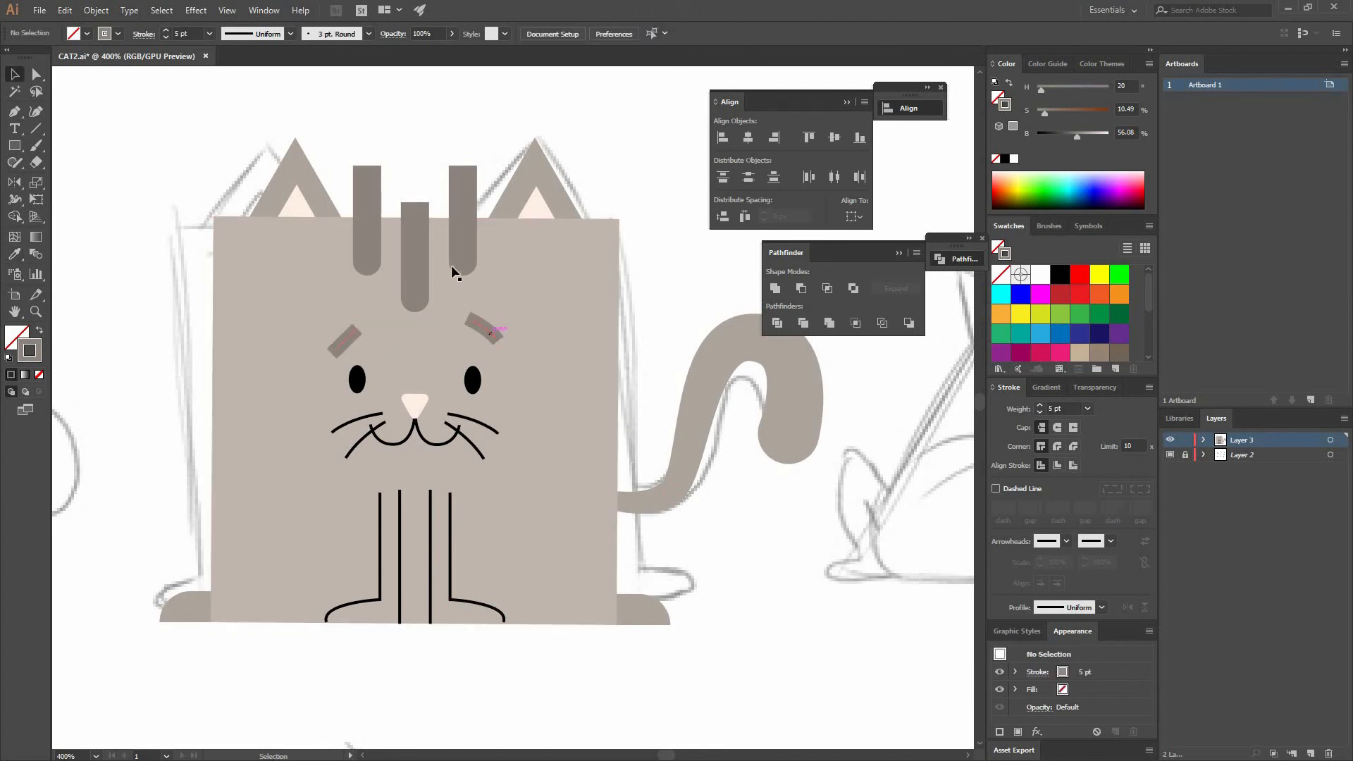
# - Group the eyebrows together with the forehead stripes
pyautogui.click(492, 330)
pyautogui.keyDown('shift'); pyautogui.click(457, 252); pyautogui.keyUp('shift')
pyautogui.hotkey('ctrl', 'g')
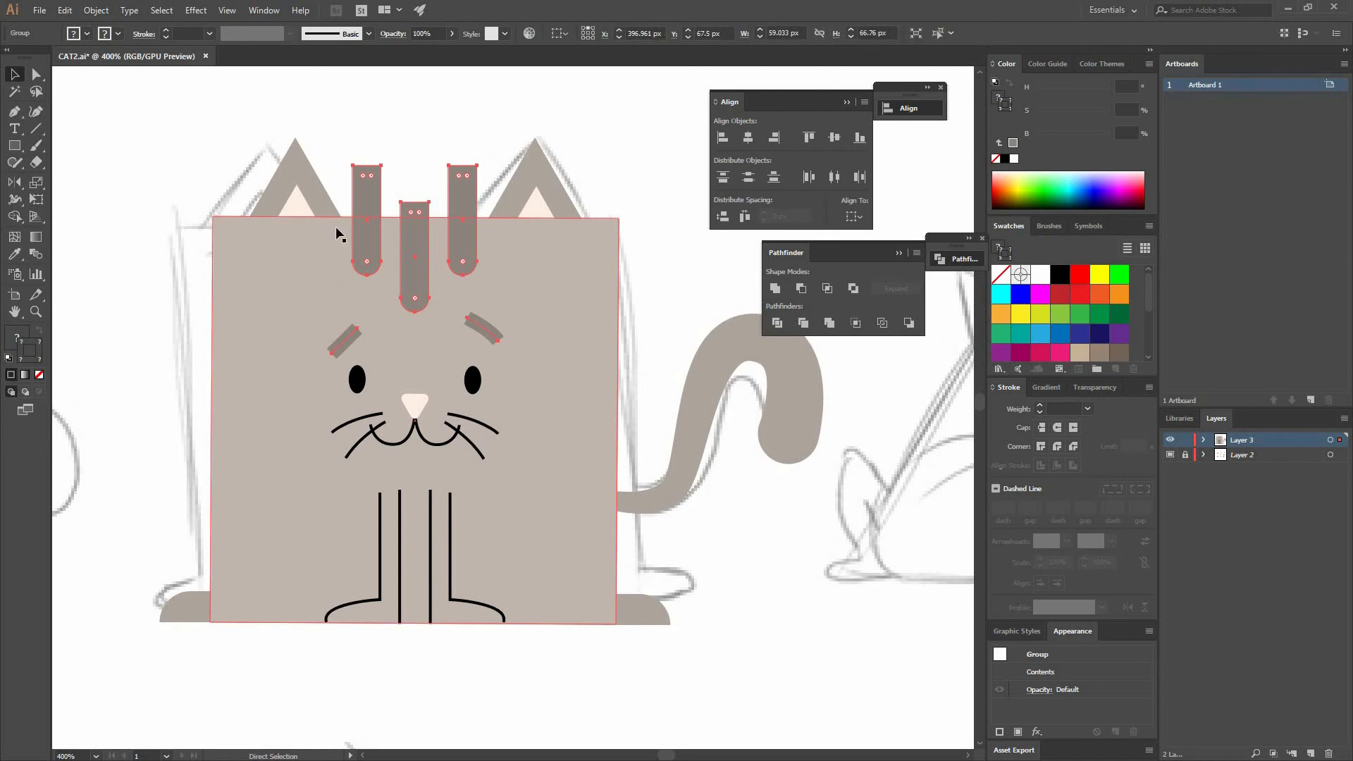
pyautogui.click(633, 339)
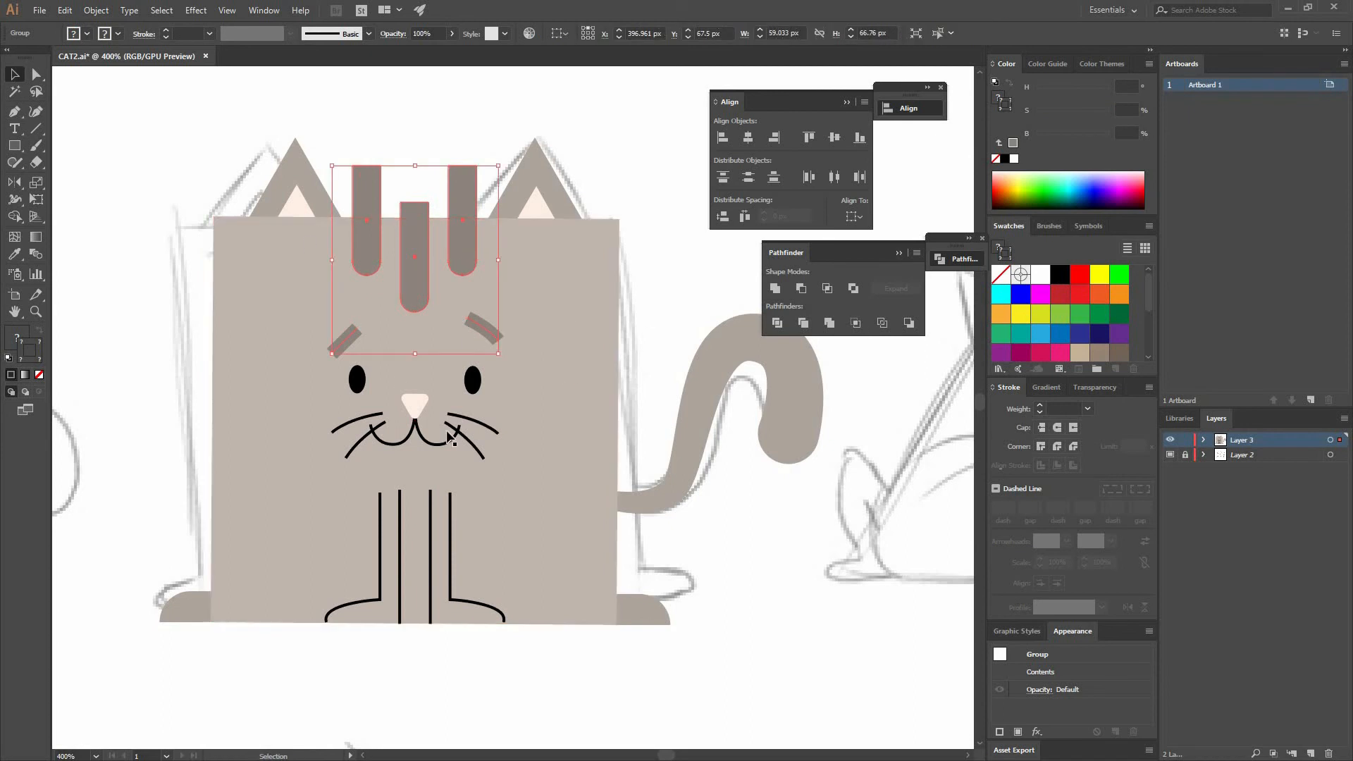
# - Eyedrop the stripes' colour onto the mouth and leg lines and set their brightness to about 55%
pyautogui.click(450, 521)
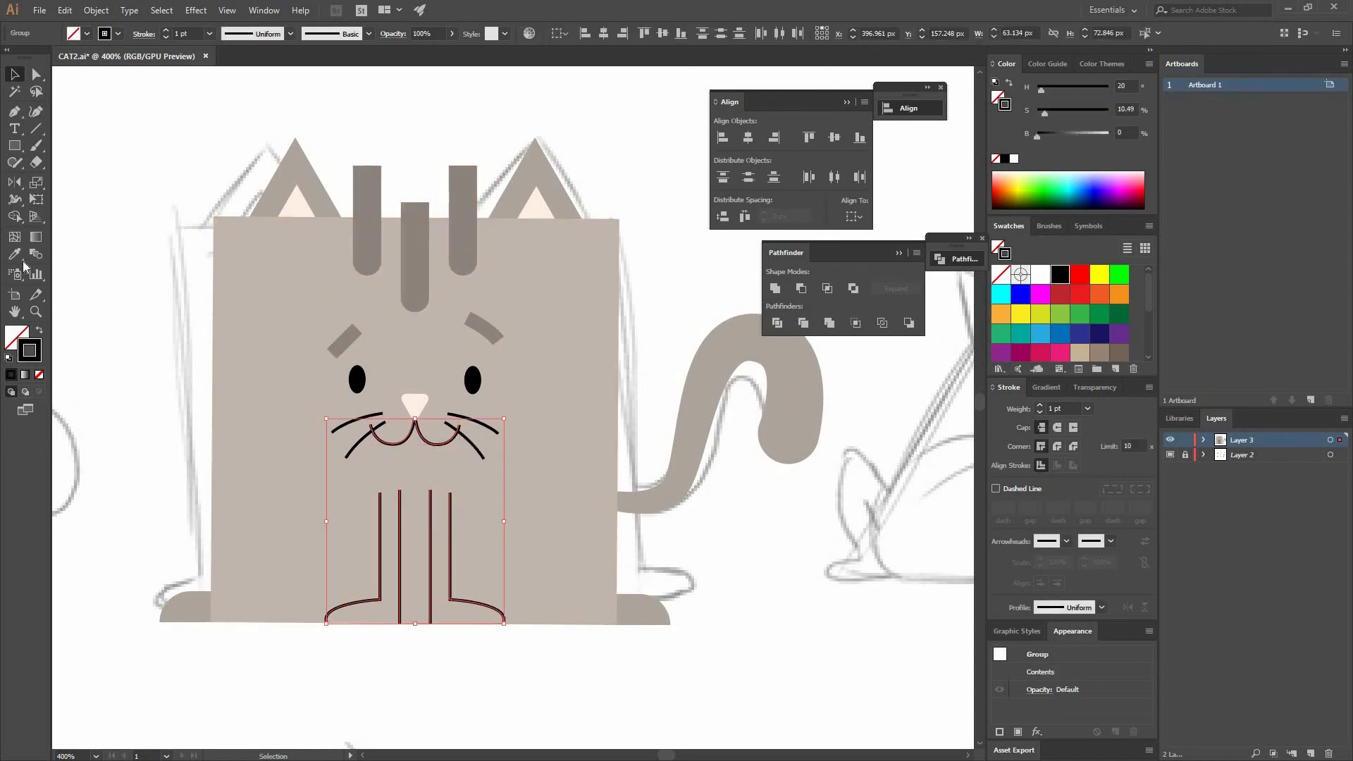
pyautogui.press('i')
pyautogui.keyDown('shift'); pyautogui.click(369, 233); pyautogui.keyUp('shift')
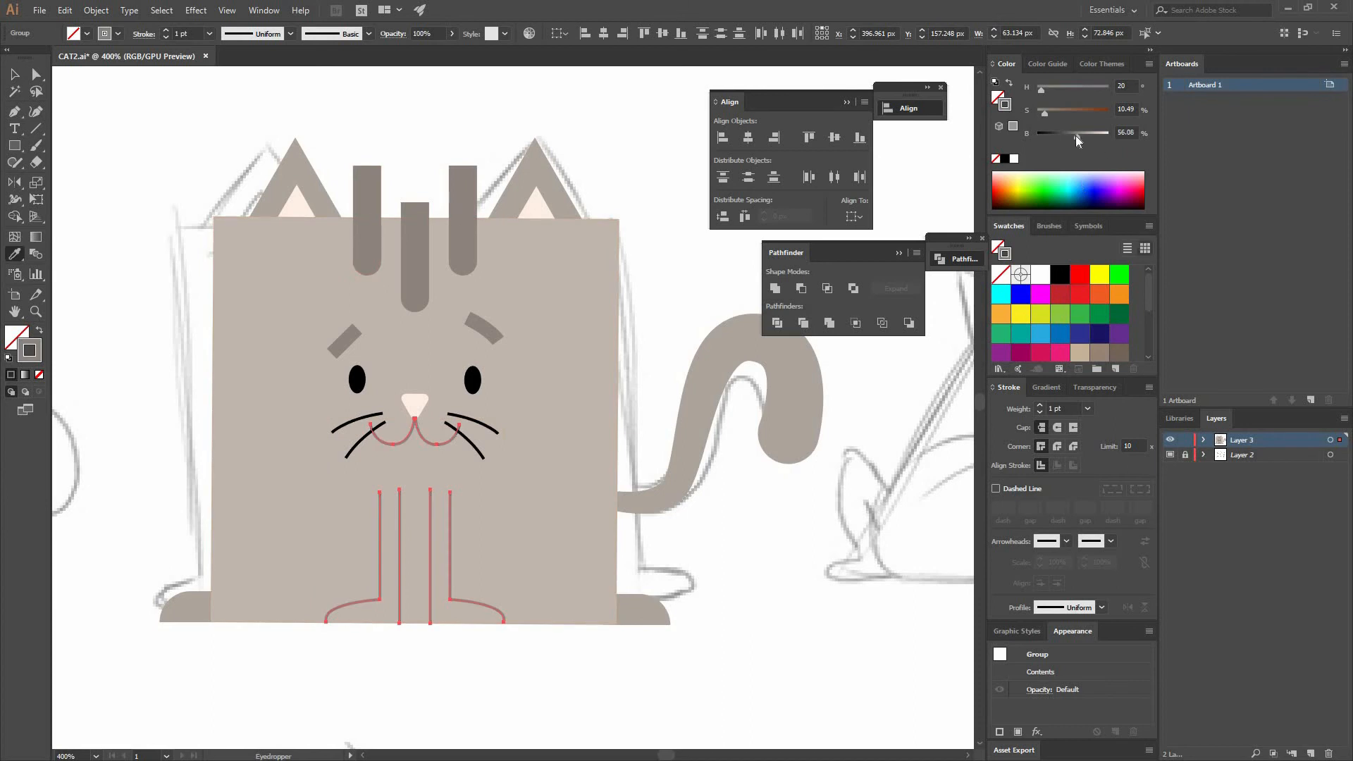
pyautogui.click(1075, 135)
# - Set the stroke weight of the mouth and leg lines to 2 pt
pyautogui.press('v')
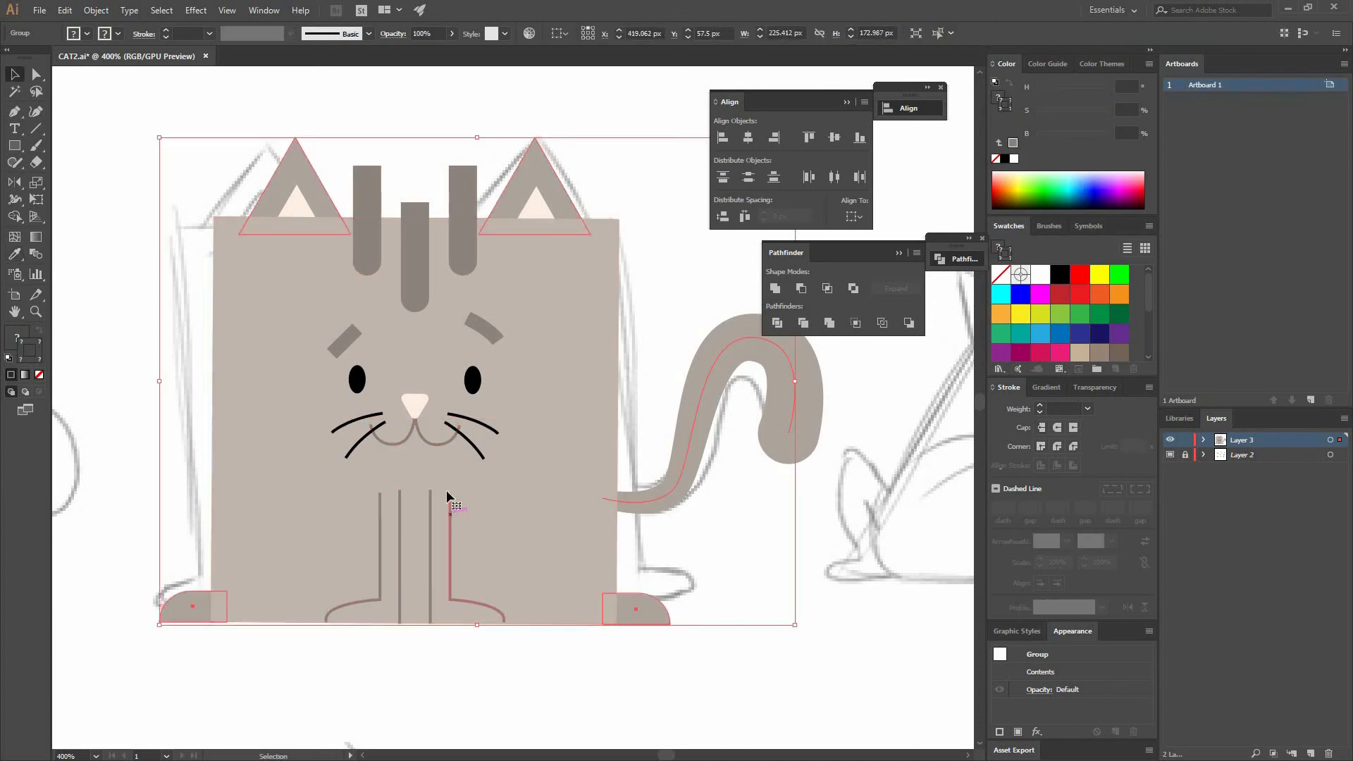
pyautogui.keyDown('shift'); pyautogui.click(432, 442); pyautogui.keyUp('shift')
pyautogui.keyDown('shift'); pyautogui.click(468, 444); pyautogui.keyUp('shift')
pyautogui.click(1088, 410)
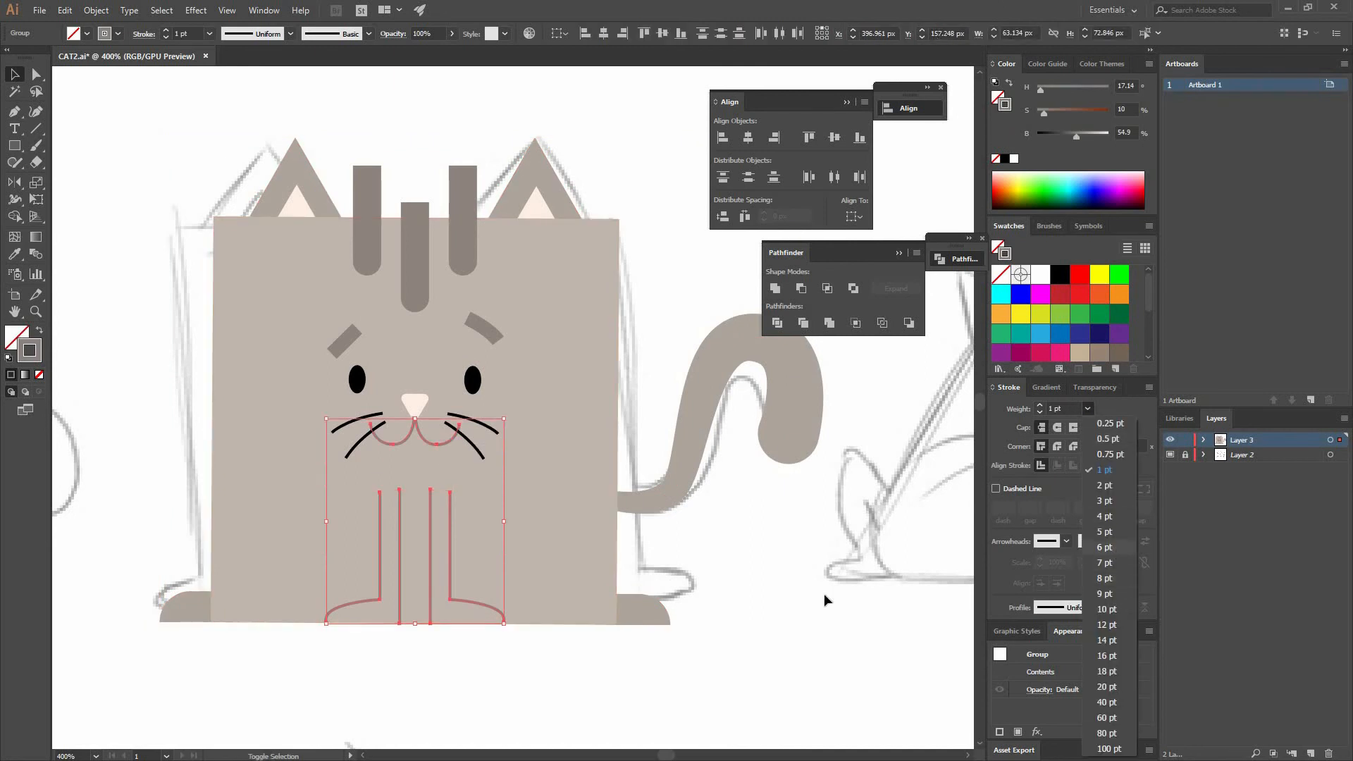
pyautogui.click(1105, 548)
pyautogui.click(1088, 410)
pyautogui.click(1109, 485)
pyautogui.click(730, 519)
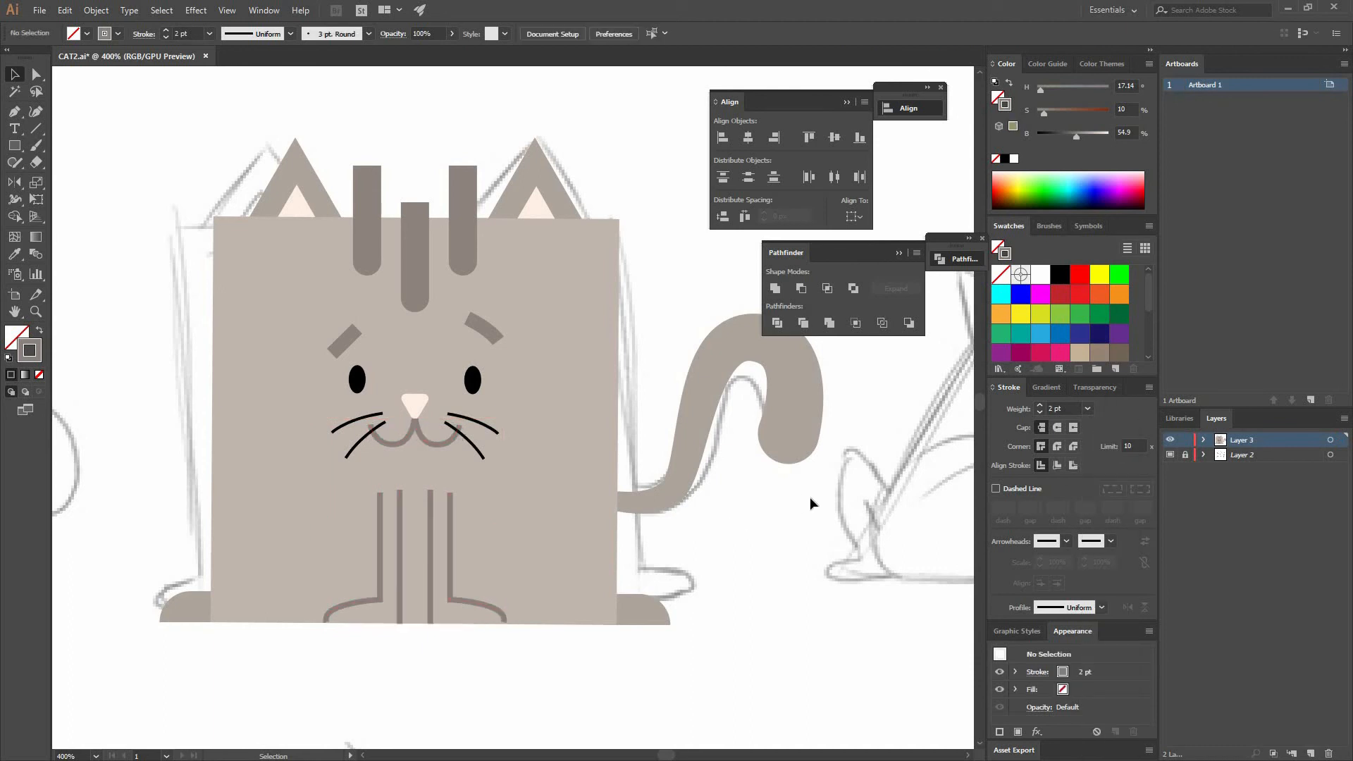
# - Bring the nose to the front of the stacking order
pyautogui.click(424, 399)
pyautogui.rightClick(425, 399)
pyautogui.moveTo(480, 618)
pyautogui.click(356, 618)
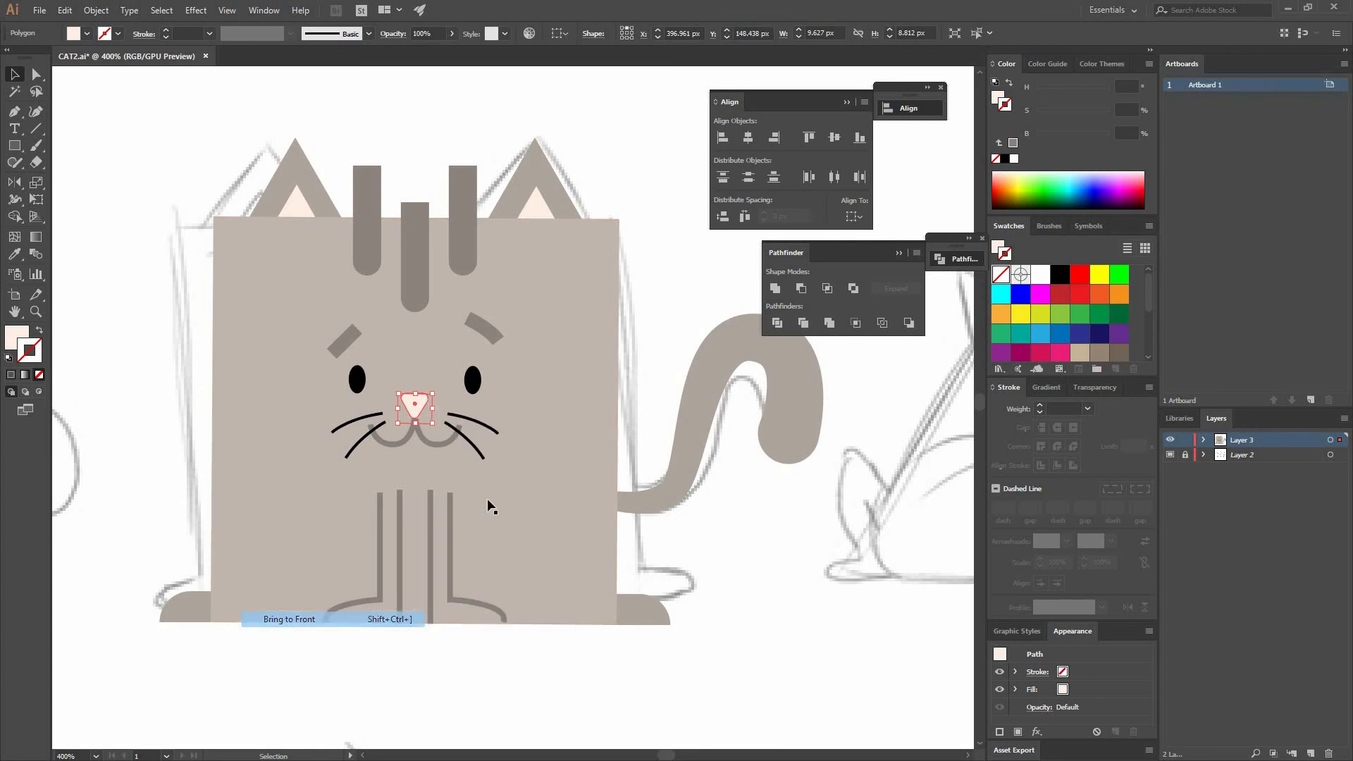
pyautogui.moveTo(457, 426); pyautogui.dragTo(457, 431)
pyautogui.click(627, 523)
# - Eyedrop the stripes' colour onto the whiskers and darken them to about 27% brightness
pyautogui.click(491, 429)
pyautogui.click(15, 257)
pyautogui.click(461, 268)
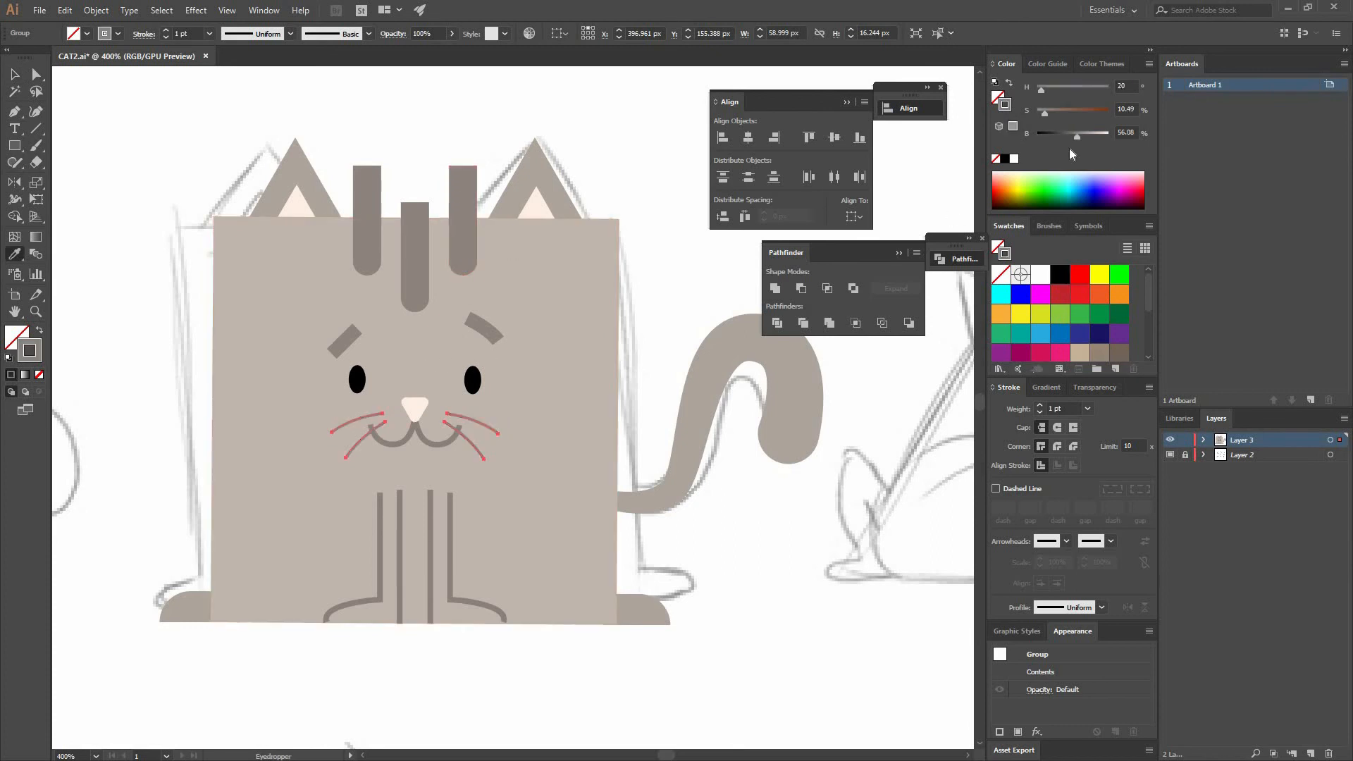
pyautogui.click(1056, 137)
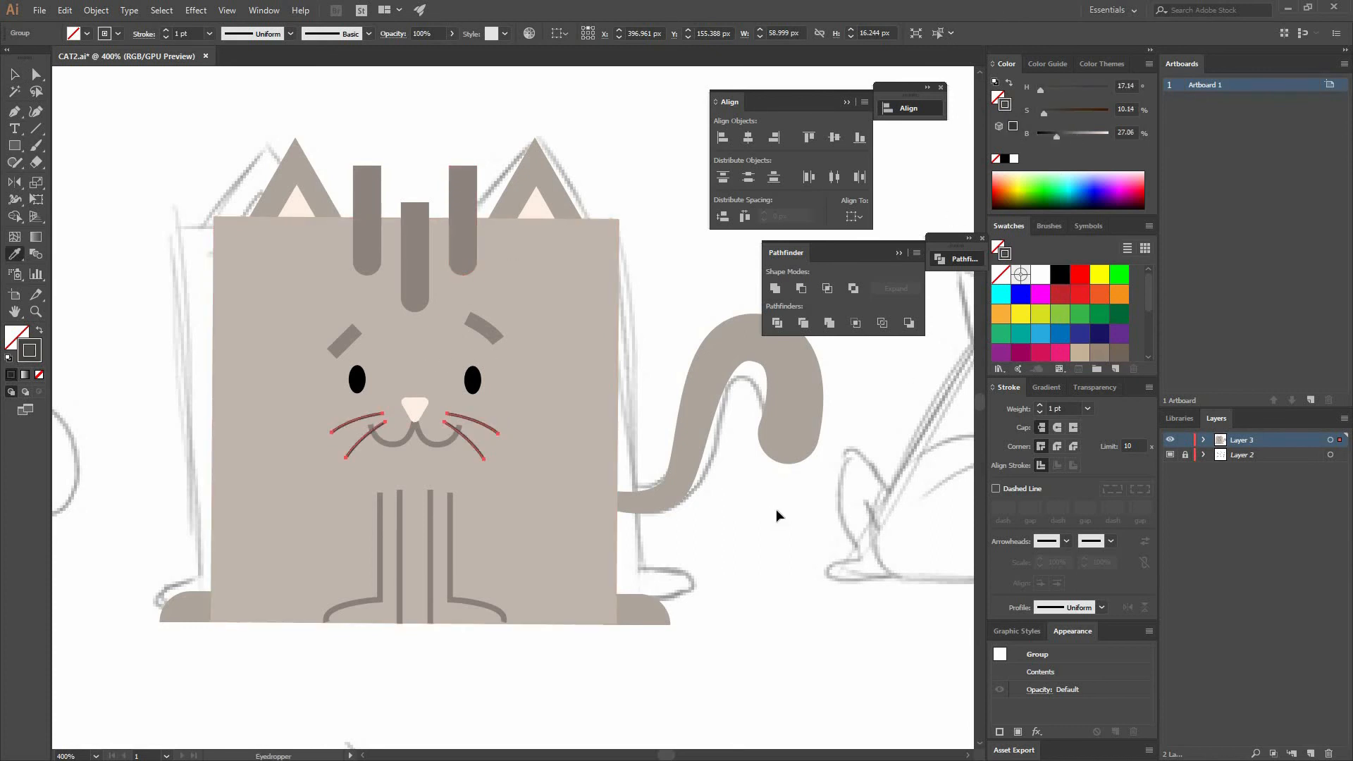
pyautogui.press('v')
pyautogui.click(754, 503)
# - Select all the cat artwork, scale it up to about 452 px wide and centre it on the artboard
pyautogui.hotkey('ctrl', '-')
pyautogui.hotkey('ctrl', '-')
pyautogui.hotkey('ctrl', '-')
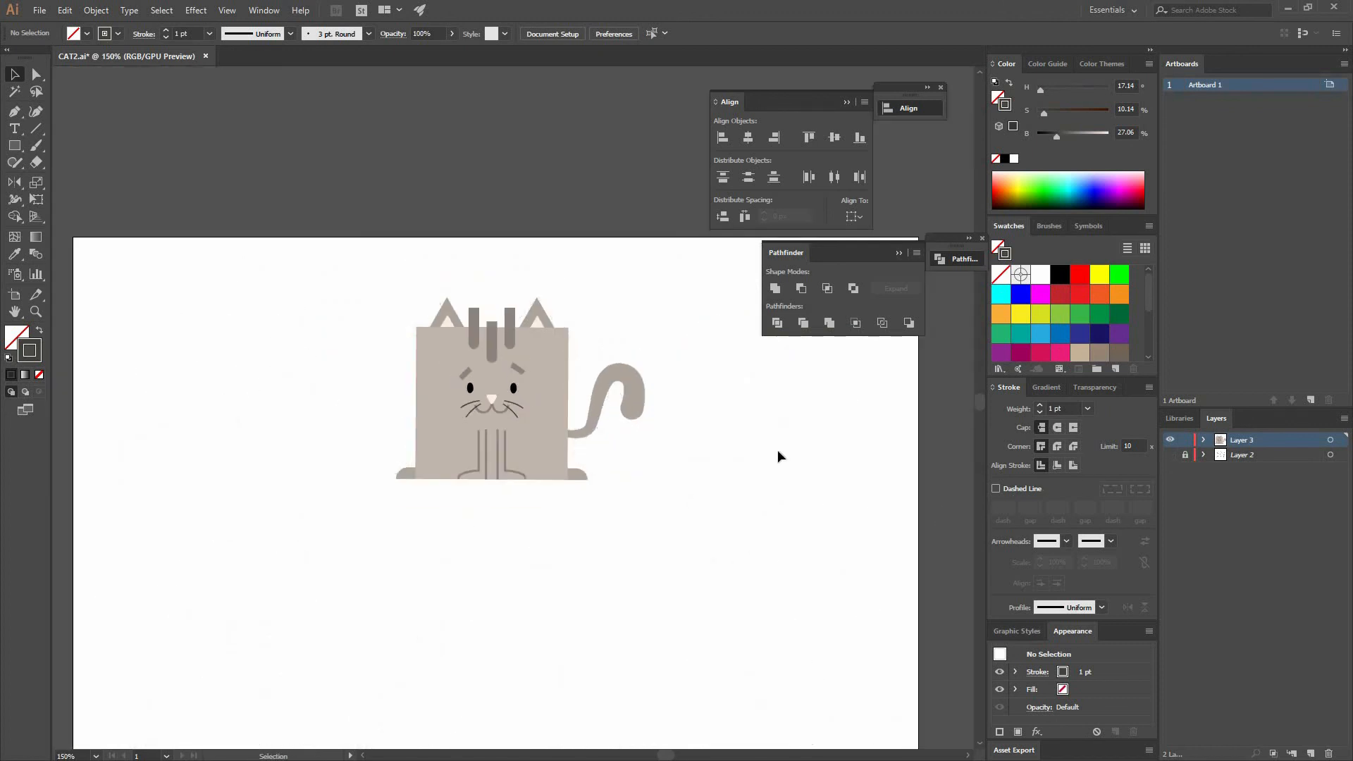
pyautogui.moveTo(276, 241); pyautogui.dragTo(660, 520)
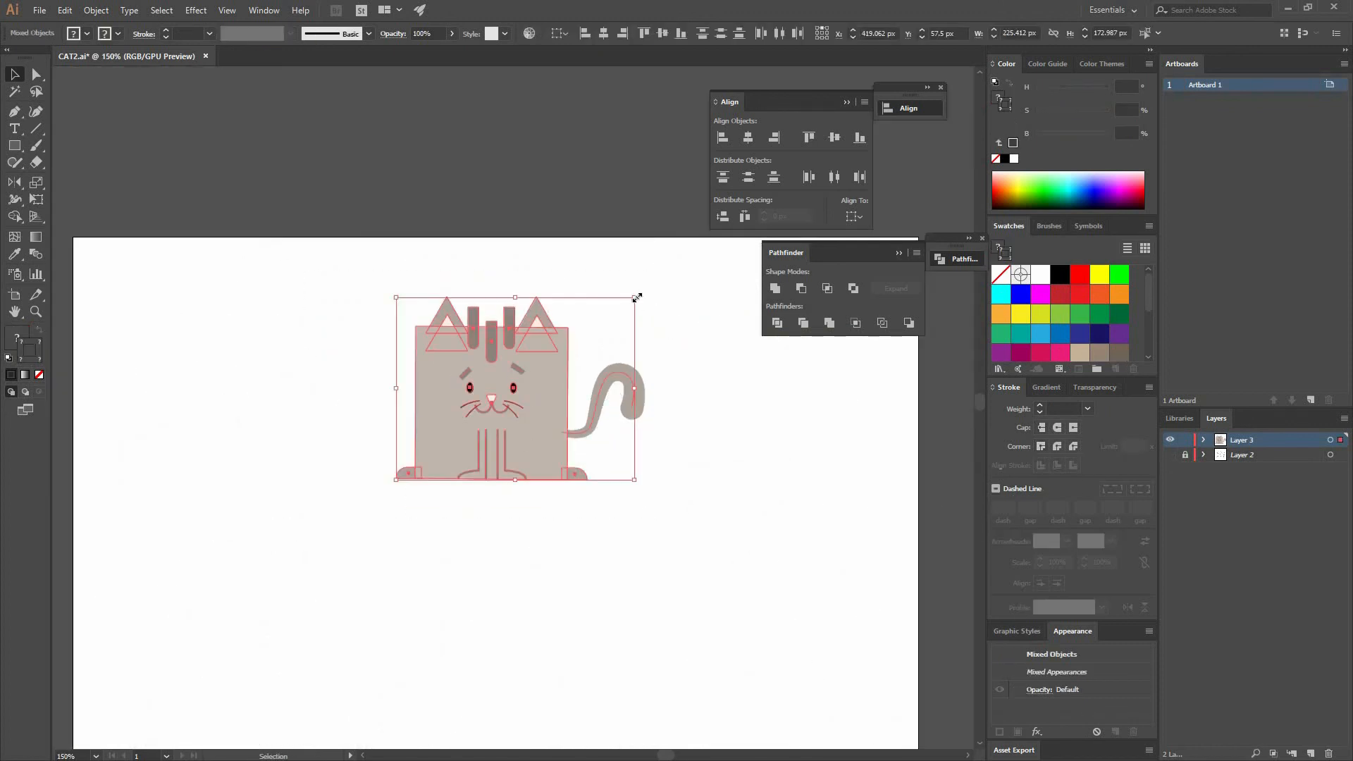
pyautogui.moveTo(746, 233); pyautogui.dragTo(823, 592)
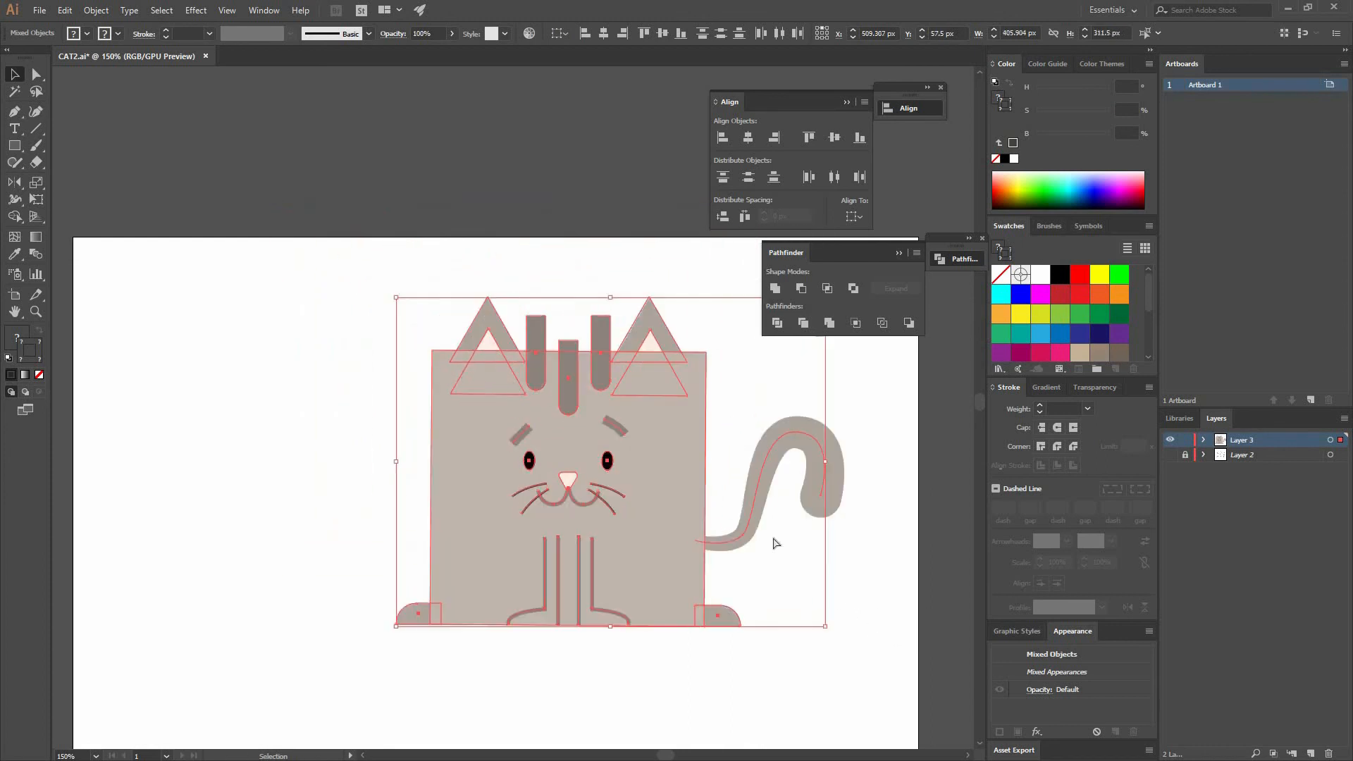
pyautogui.hotkey('ctrl', '-')
pyautogui.hotkey('ctrl', '-')
pyautogui.moveTo(611, 482); pyautogui.dragTo(630, 498)
pyautogui.moveTo(500, 442); pyautogui.dragTo(463, 469)
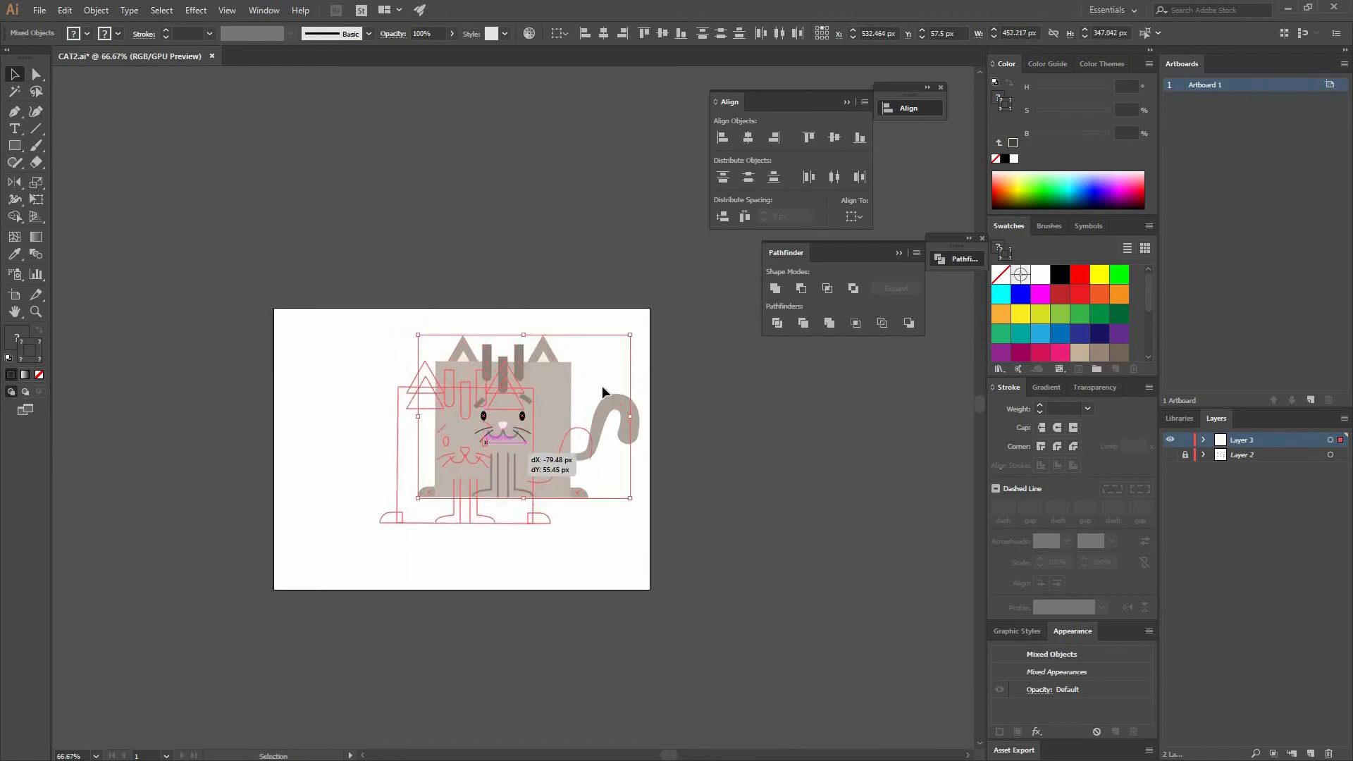
pyautogui.click(565, 508)
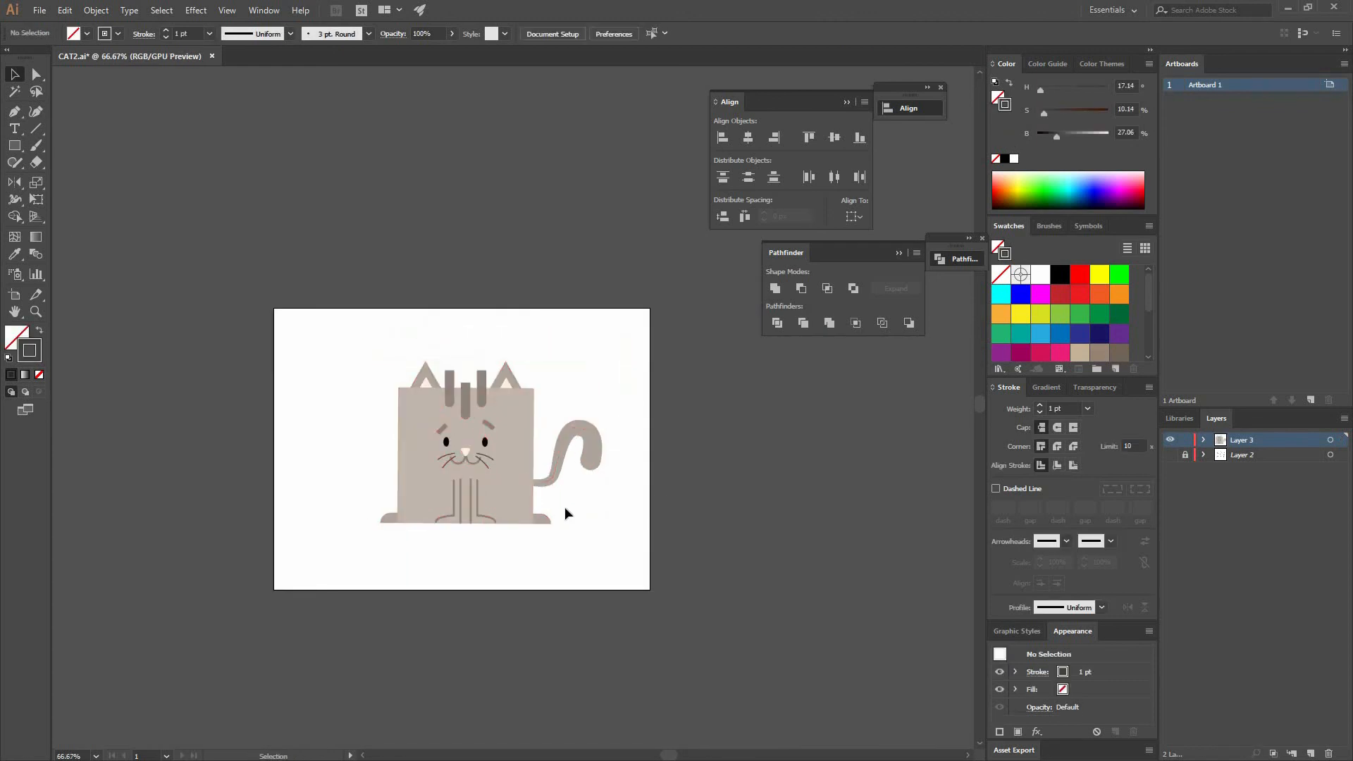
# - Delete the sketch layer, Layer 2
pyautogui.click(1238, 455)
pyautogui.click(1328, 751)
# - Release the cat's objects to separate layers in sequence, move them out of Layer 3 and delete the empty Layer 3
pyautogui.click(1344, 418)
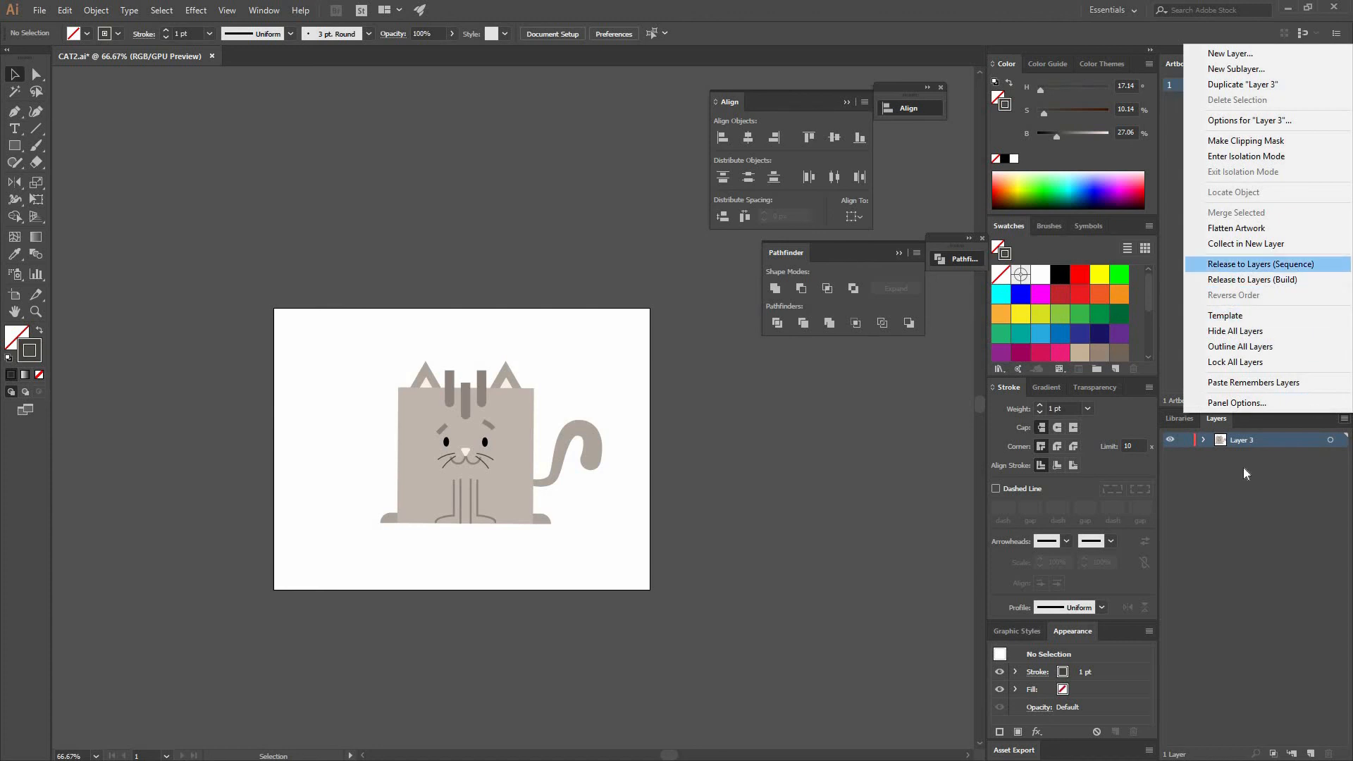
pyautogui.click(1295, 263)
pyautogui.keyDown('shift'); pyautogui.click(1269, 441); pyautogui.keyUp('shift')
pyautogui.moveTo(1250, 559); pyautogui.dragTo(1247, 434)
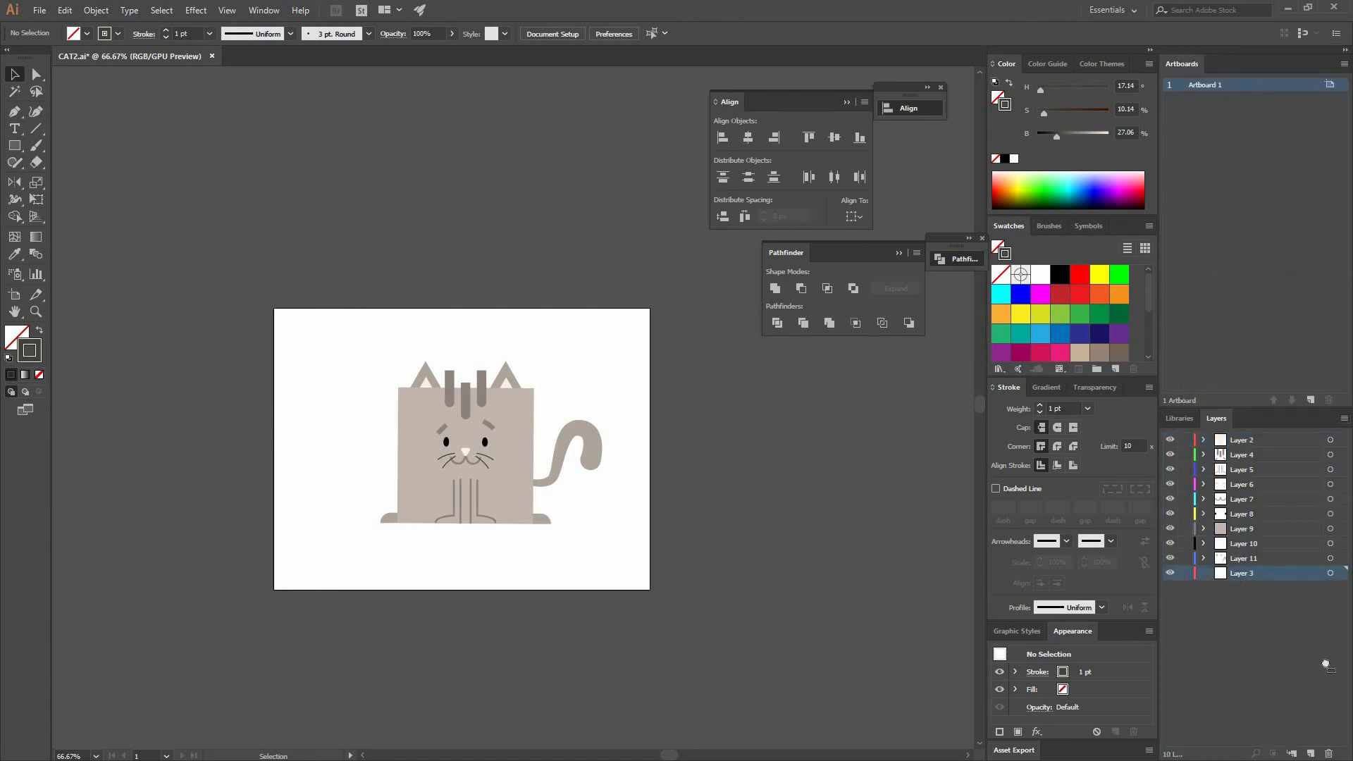
pyautogui.click(1329, 753)
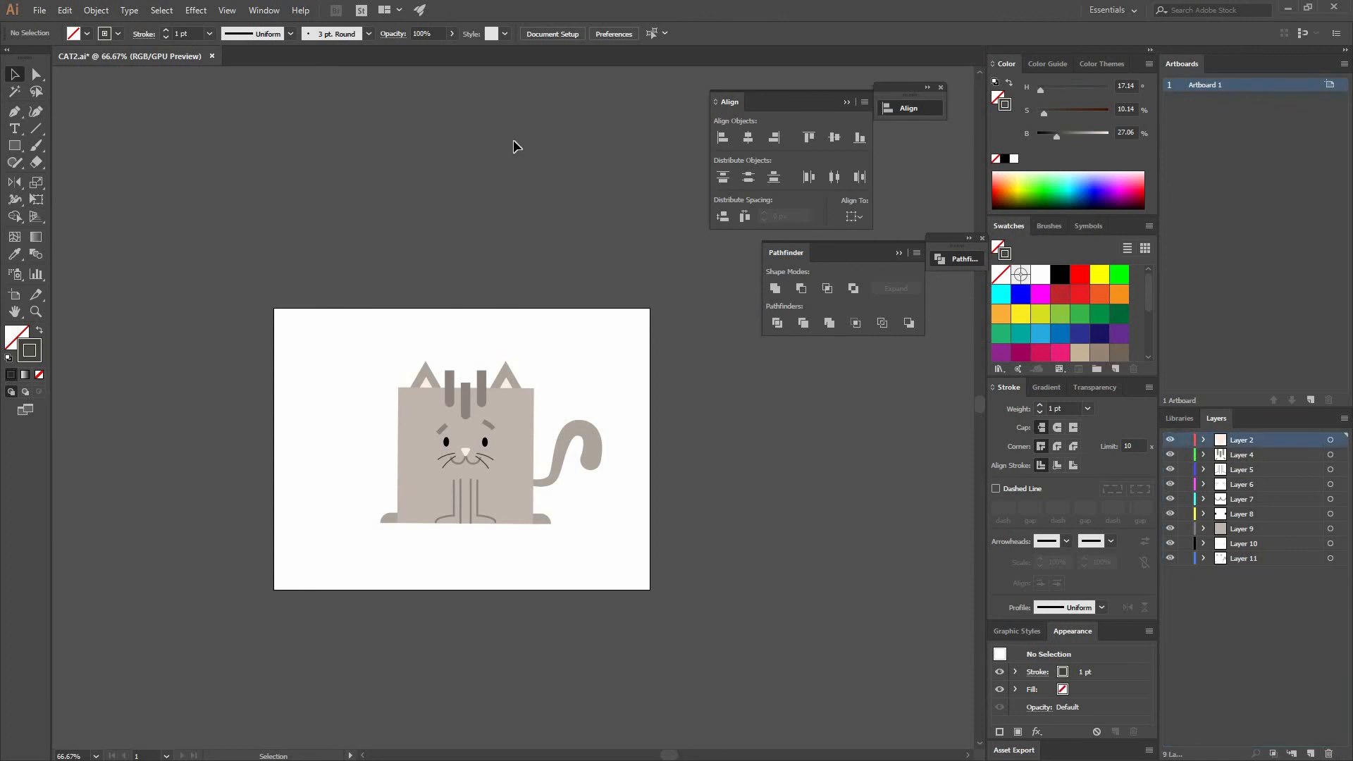
# - Export the artwork as a layered Photoshop PSD named CAT2 in RGB at 300 ppi
pyautogui.click(39, 10)
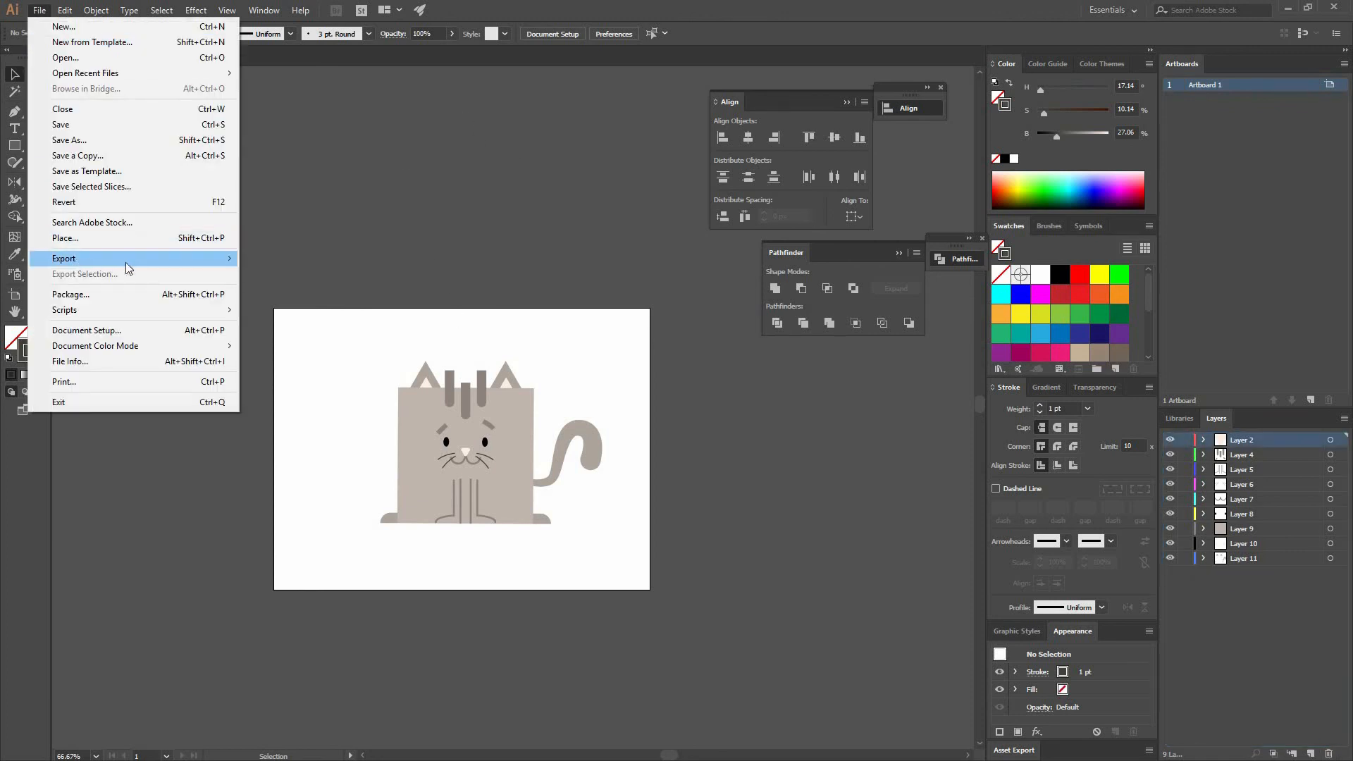
pyautogui.moveTo(89, 261)
pyautogui.click(304, 275)
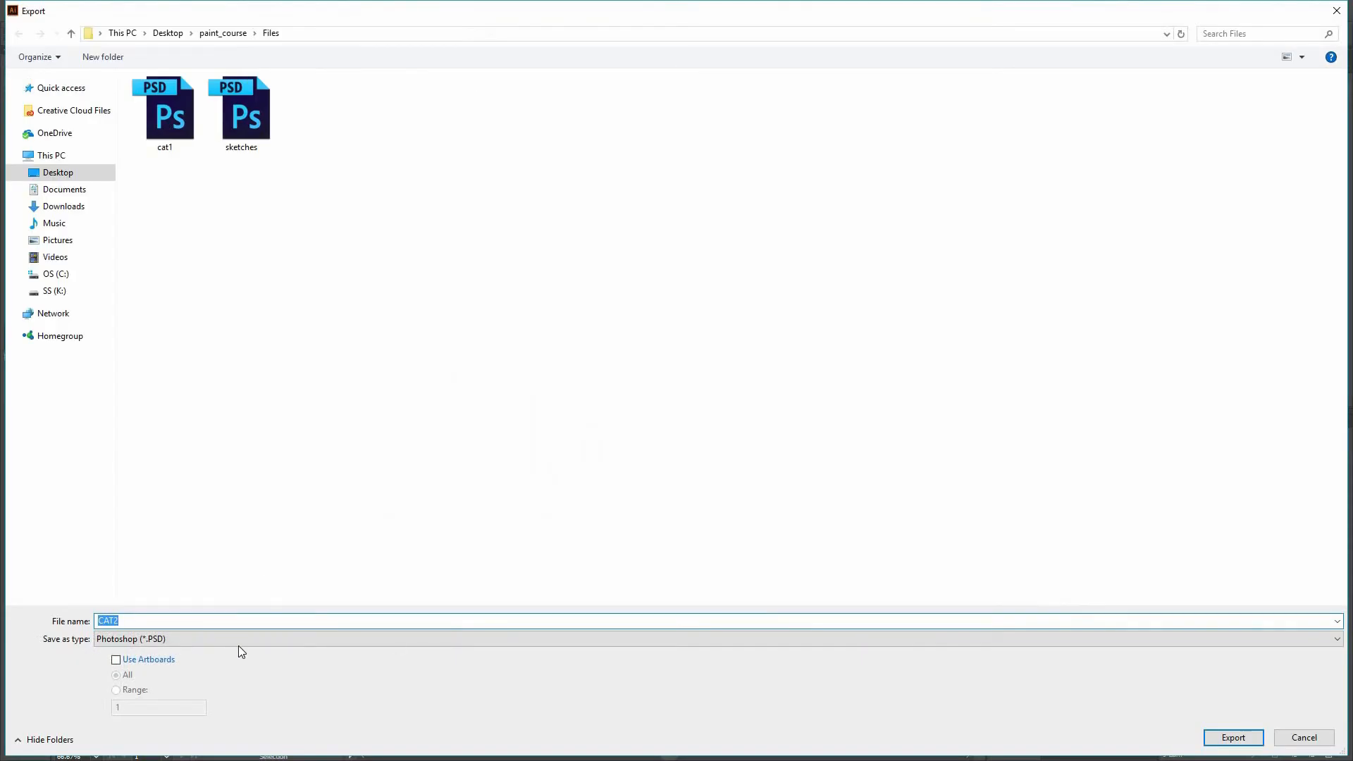
pyautogui.click(1234, 737)
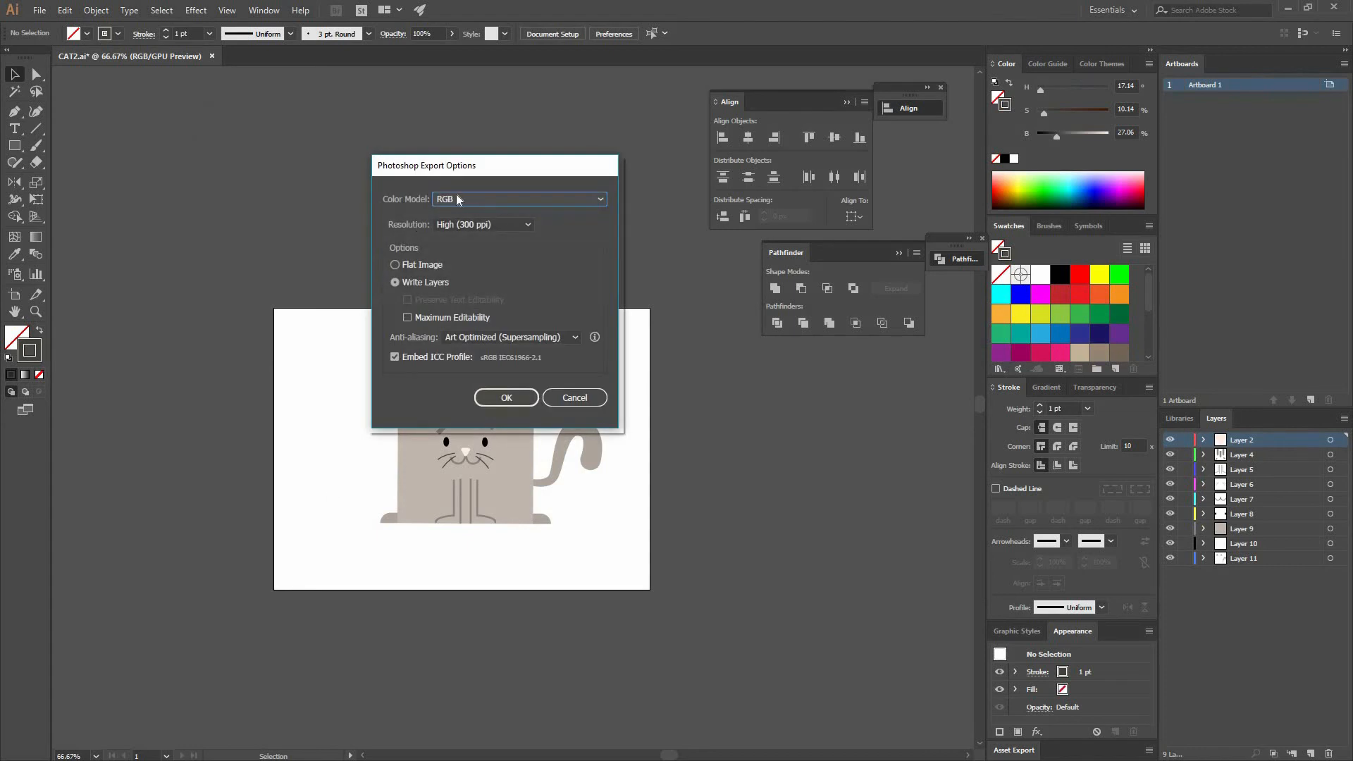
pyautogui.click(513, 396)
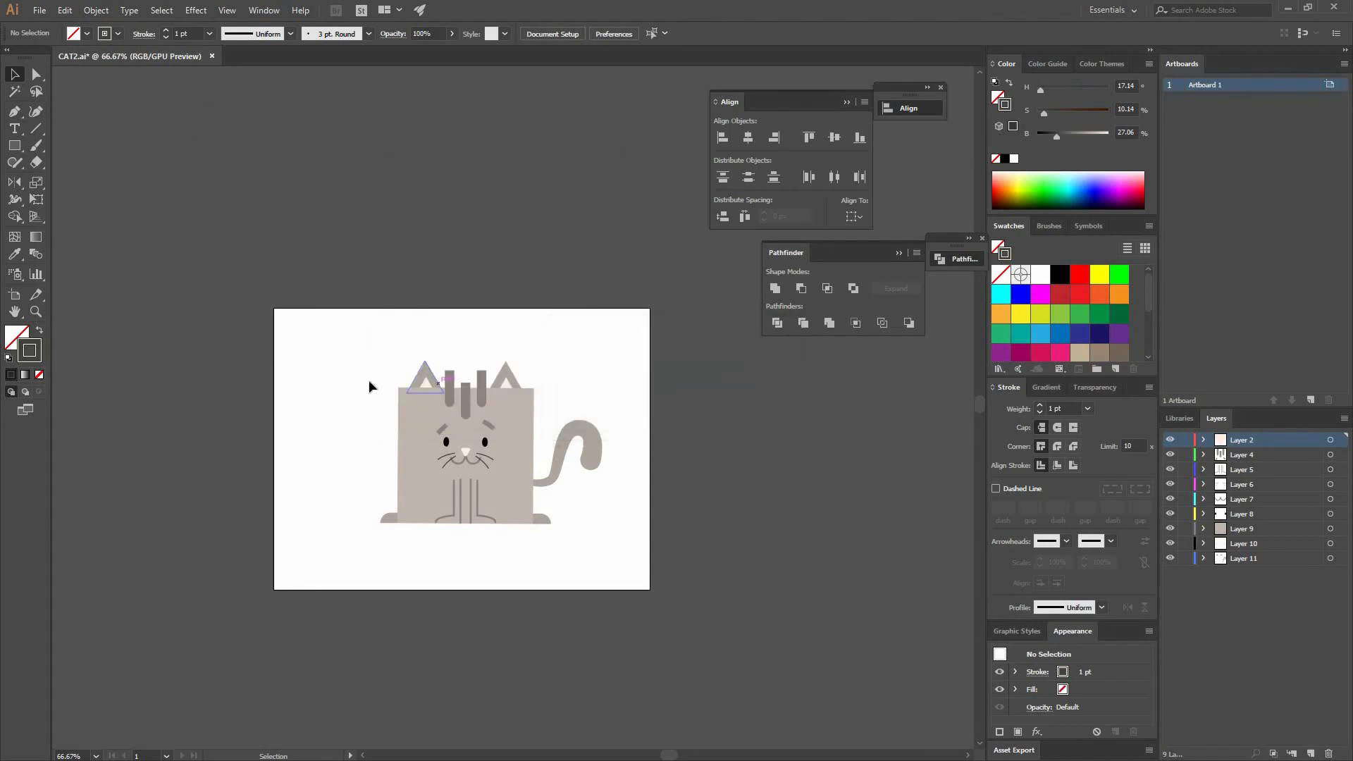